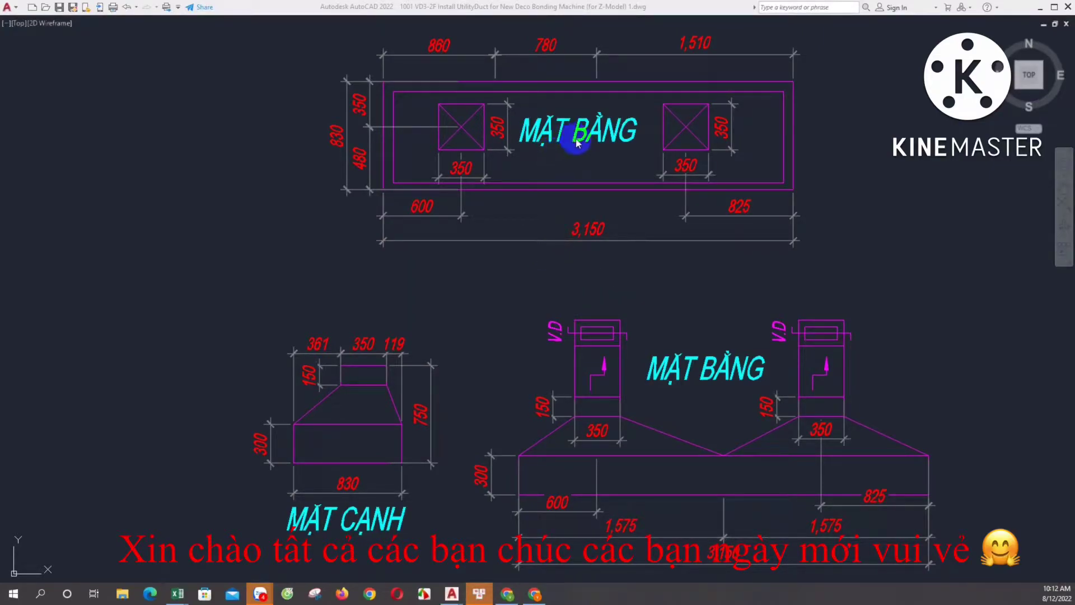
# Cancel the first rectangle attempt and make the magenta layer current.
pyautogui.moveTo(572, 244); pyautogui.dragTo(529, 286, button='middle')
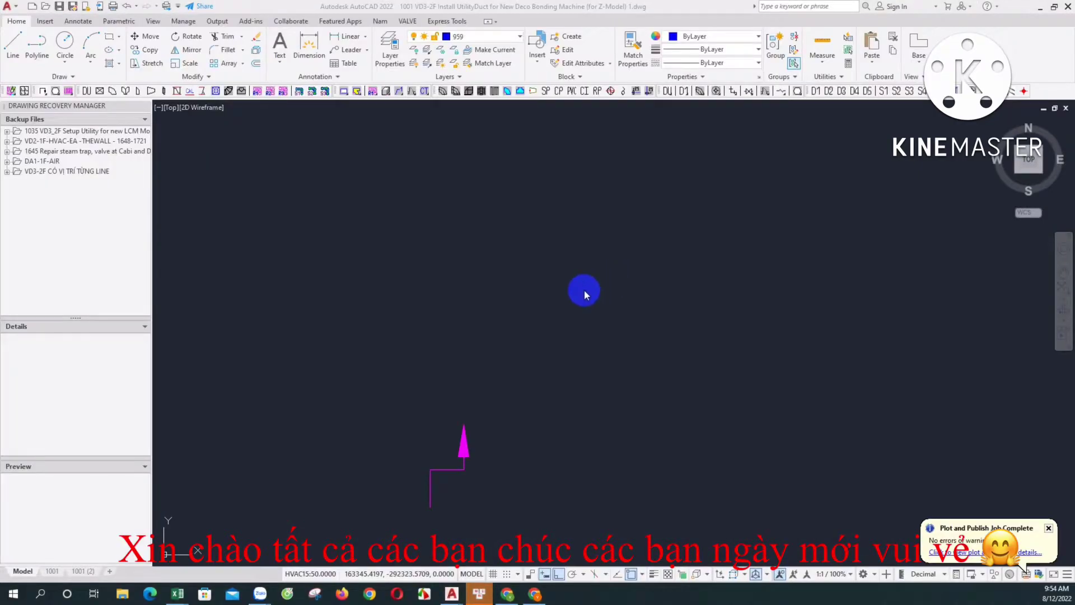
pyautogui.click(565, 302)
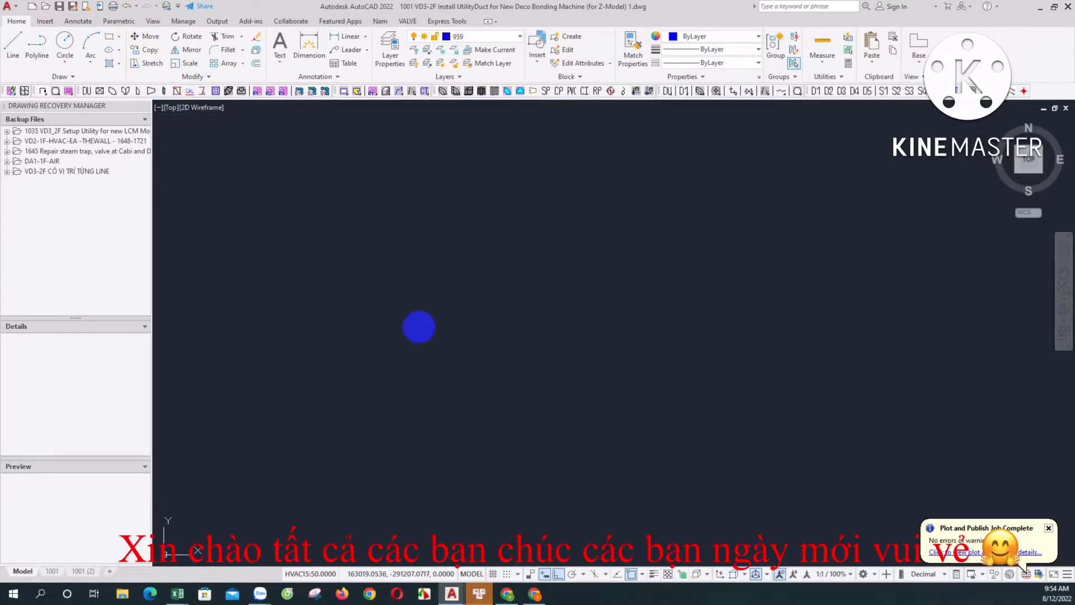
pyautogui.click(476, 294)
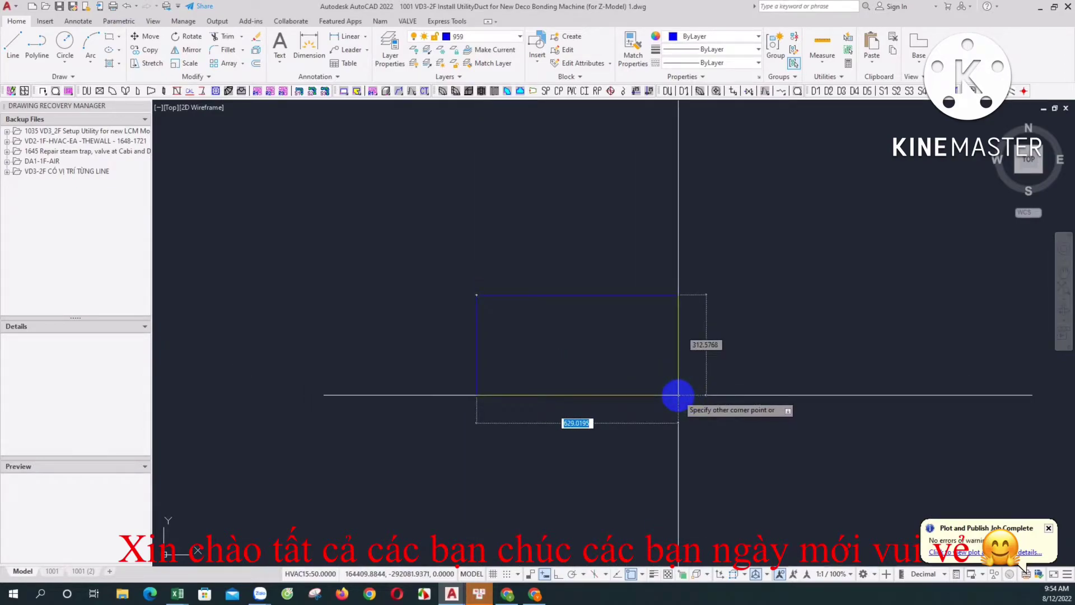
pyautogui.press('Escape')
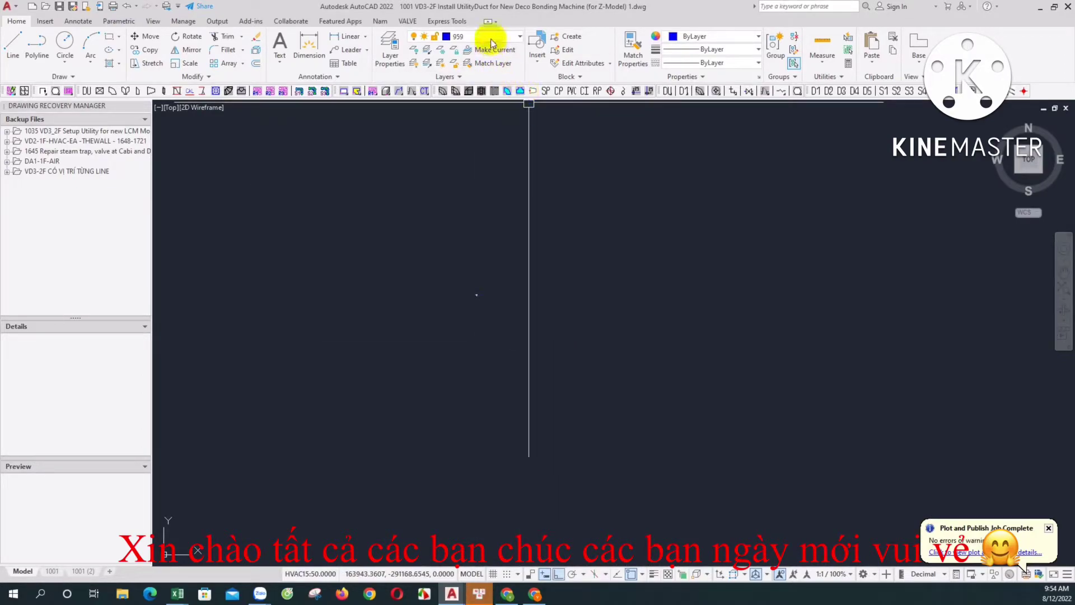
pyautogui.click(482, 36)
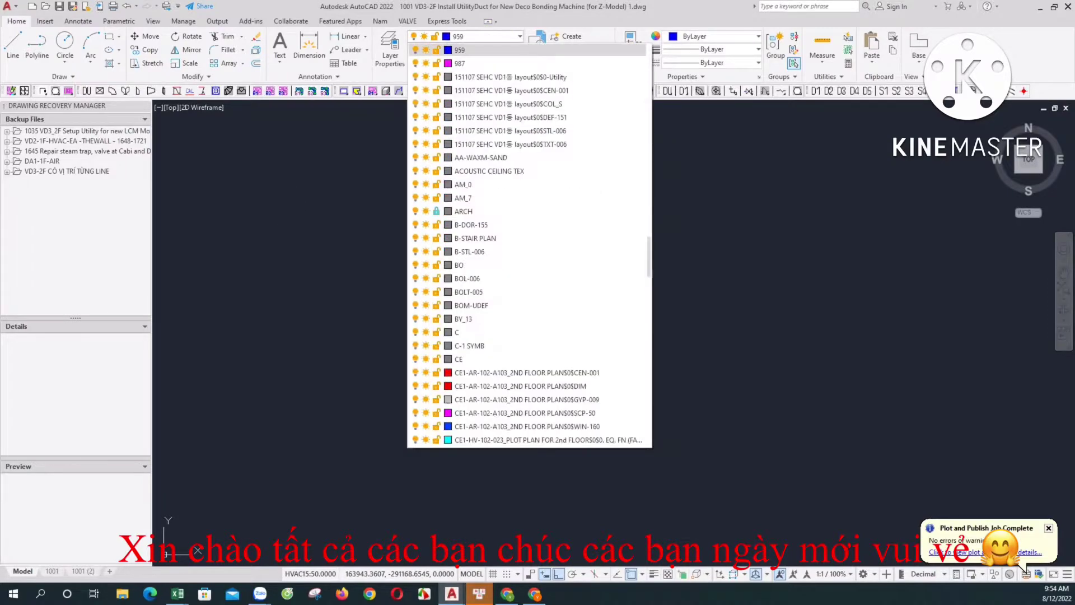
pyautogui.click(427, 280)
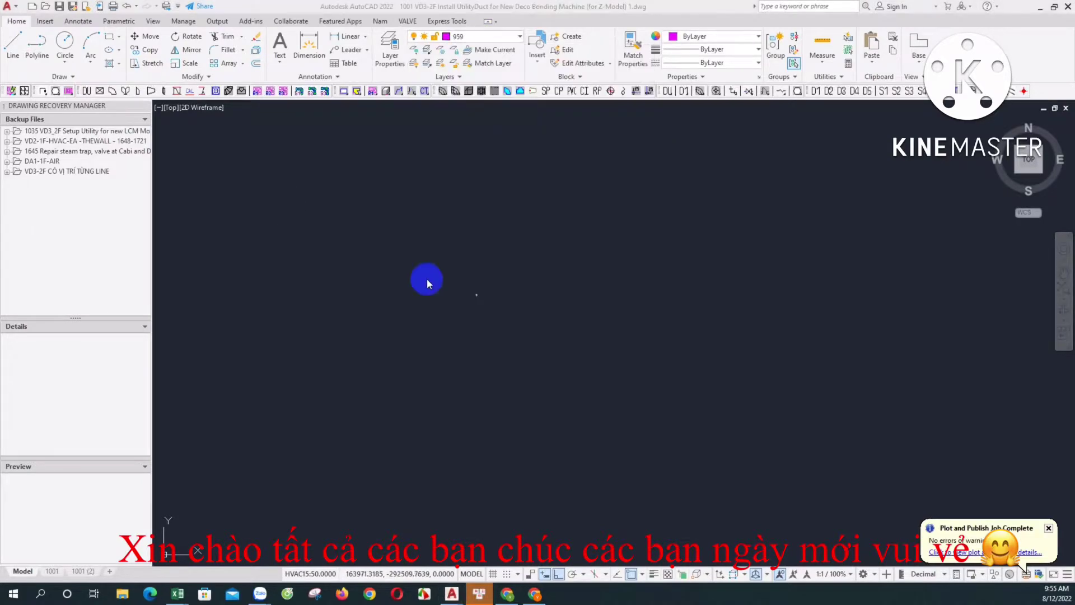
# Draw a small rectangle 3 wide by 15 tall on the magenta layer.
pyautogui.click(110, 37)
pyautogui.click(395, 238)
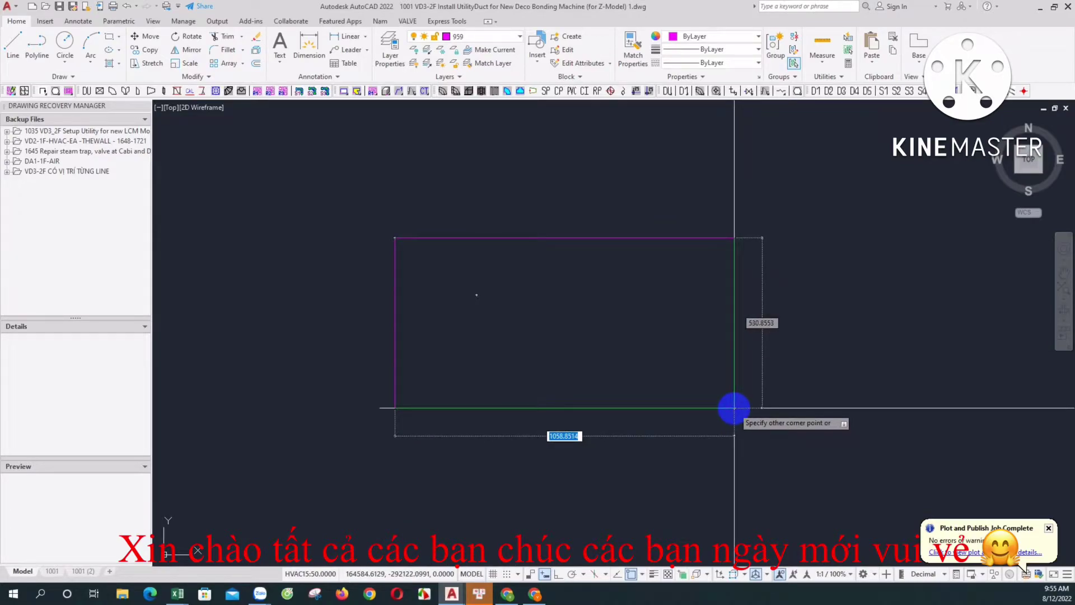
pyautogui.write('3')
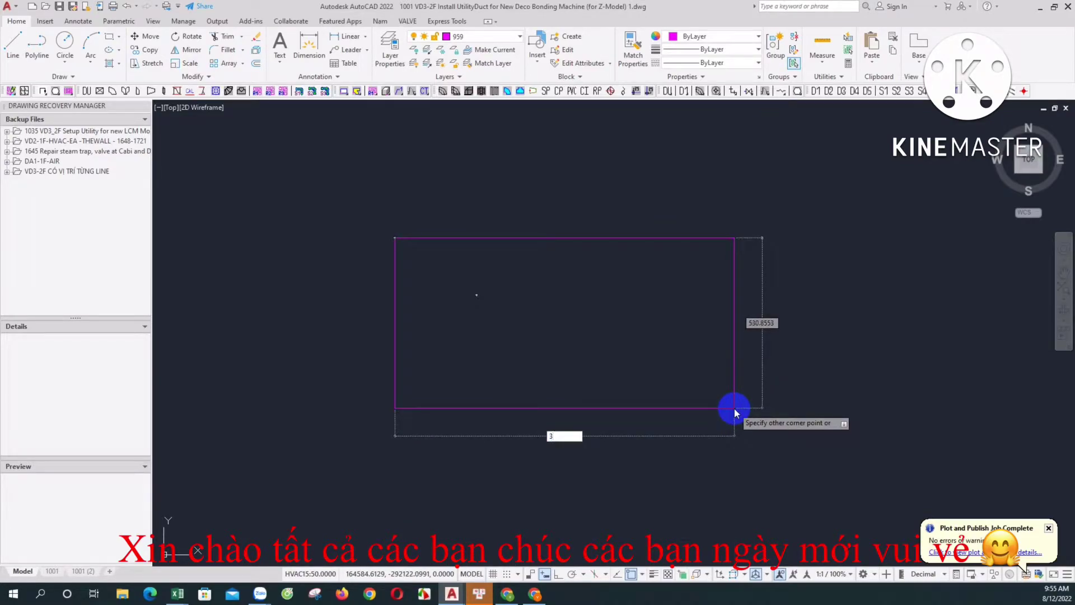
pyautogui.press('Tab')
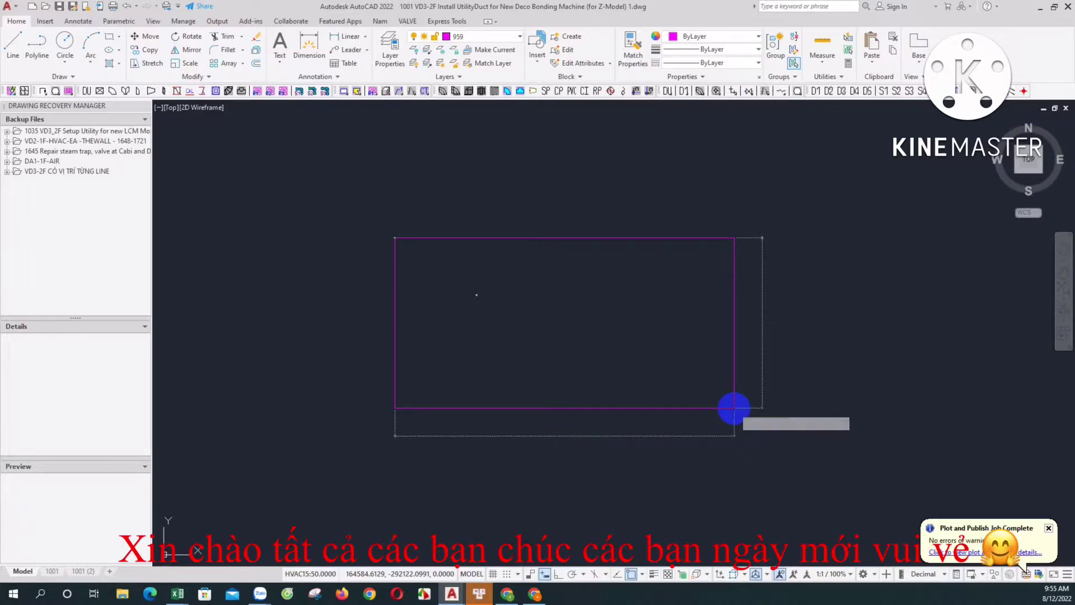
pyautogui.write('15')
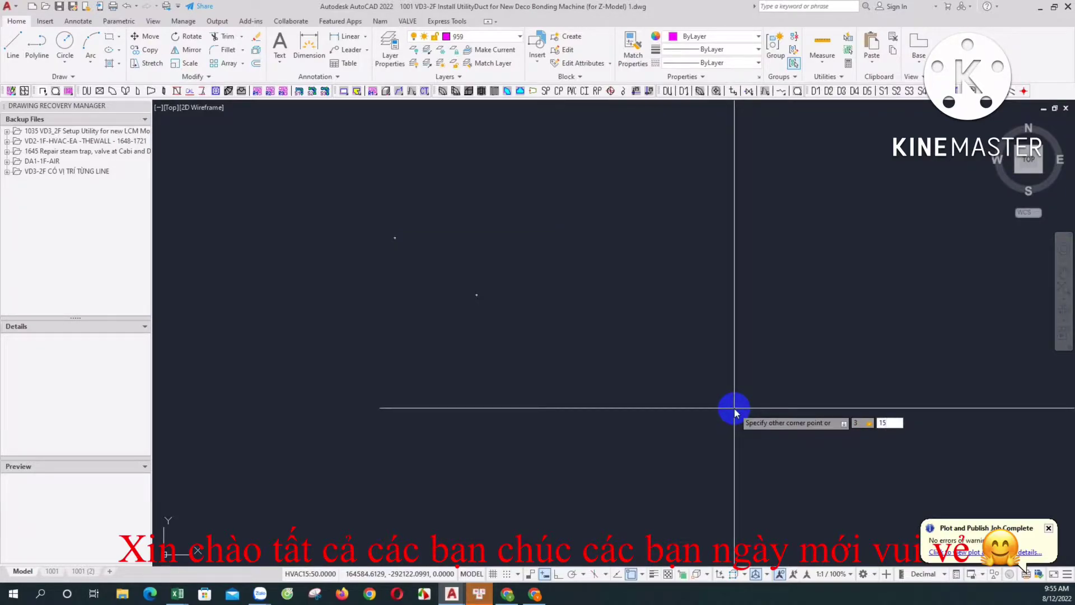
pyautogui.press('Return')
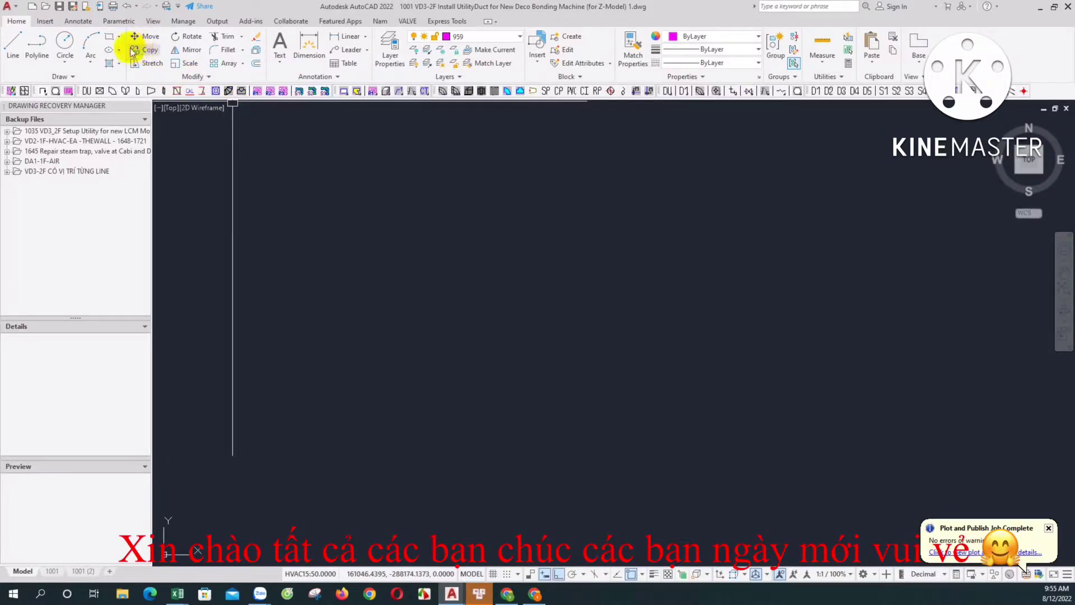
# Draw the 3150 by 830 hood outline rectangle.
pyautogui.click(111, 42)
pyautogui.click(492, 307)
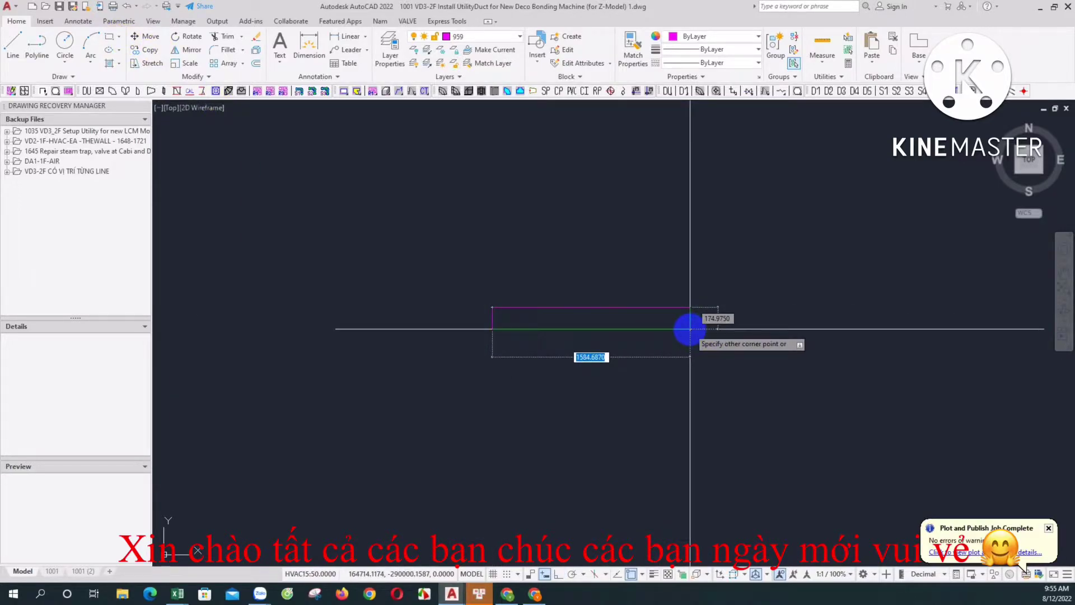
pyautogui.write('315')
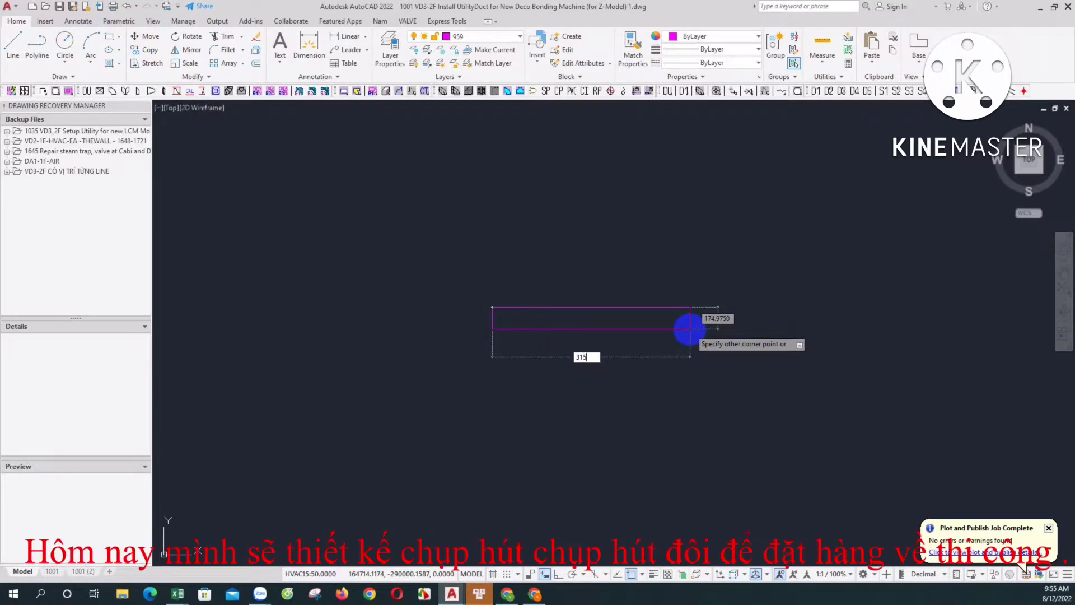
pyautogui.write('0')
pyautogui.press('Tab')
pyautogui.write('830')
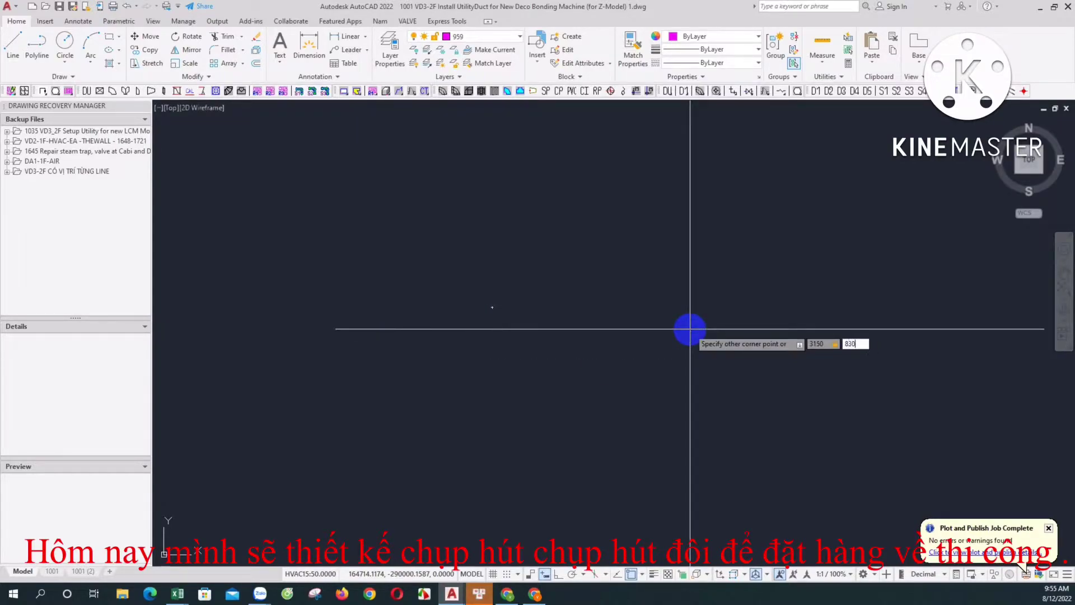
pyautogui.press('Return')
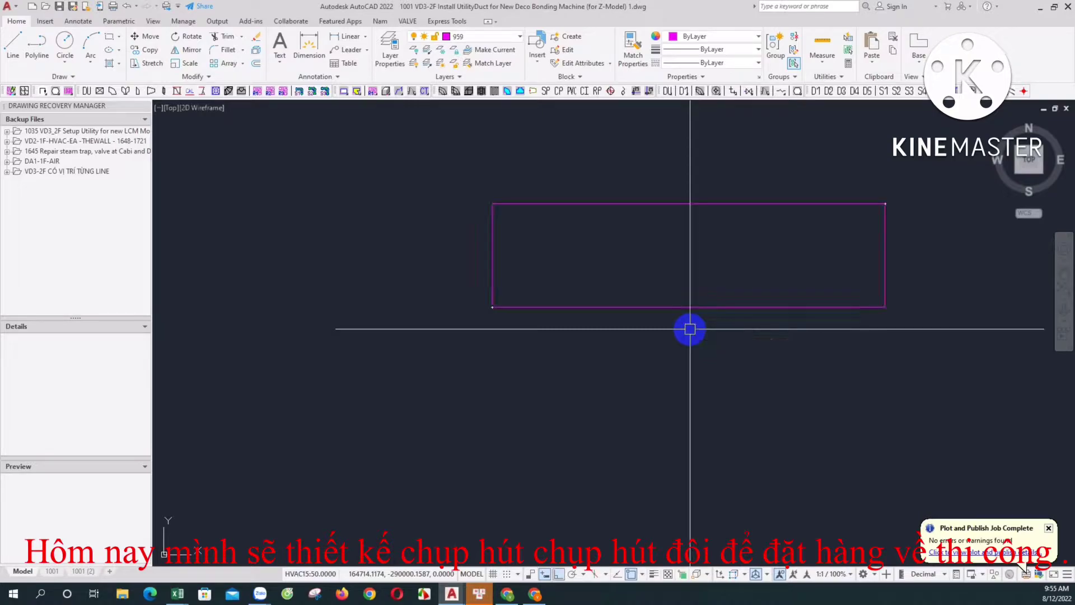
pyautogui.moveTo(660, 305); pyautogui.dragTo(361, 360, button='middle')
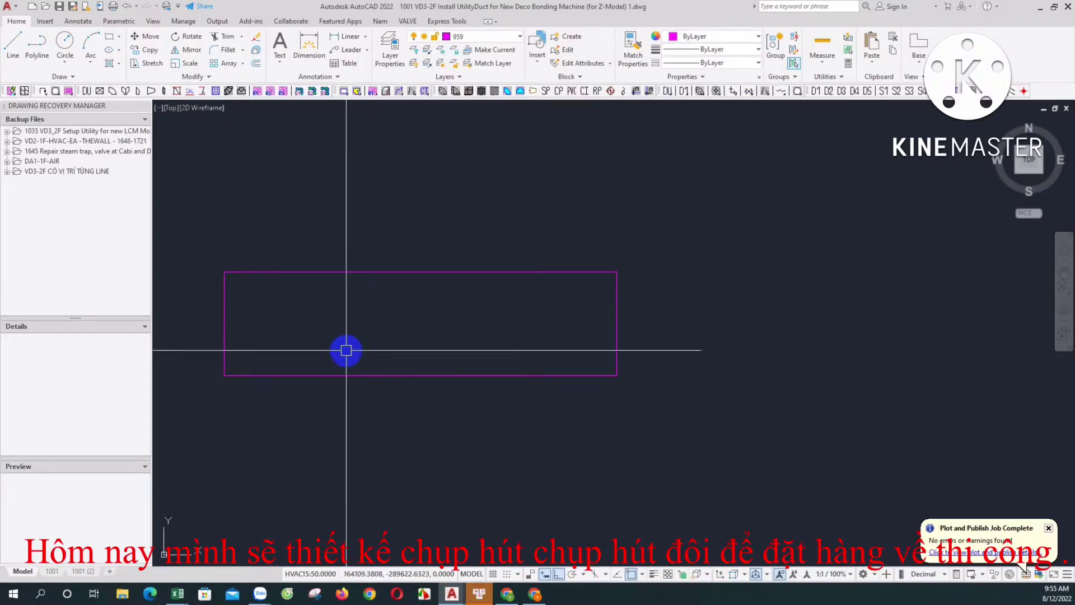
# Try copying the outline rectangle slightly right, then undo the copy.
pyautogui.click(336, 372)
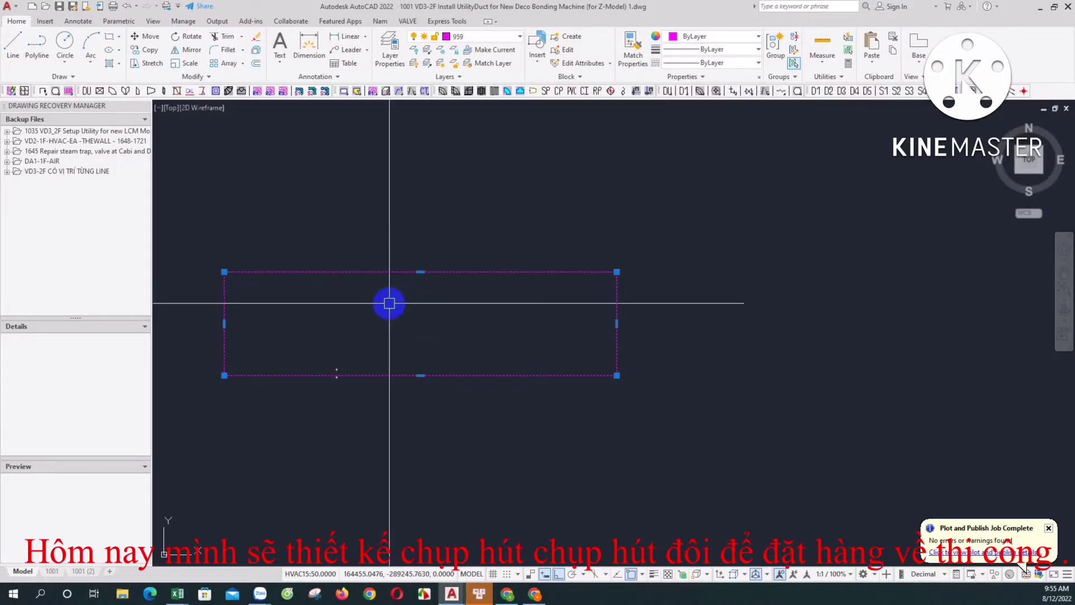
pyautogui.write('co')
pyautogui.press('Return')
pyautogui.click(224, 375)
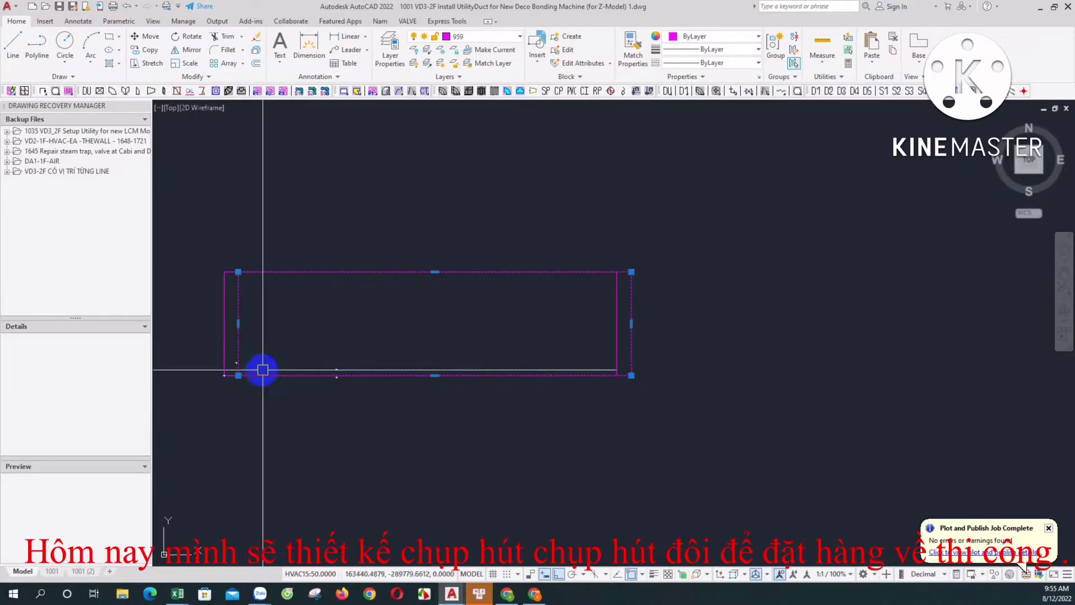
pyautogui.click(239, 374)
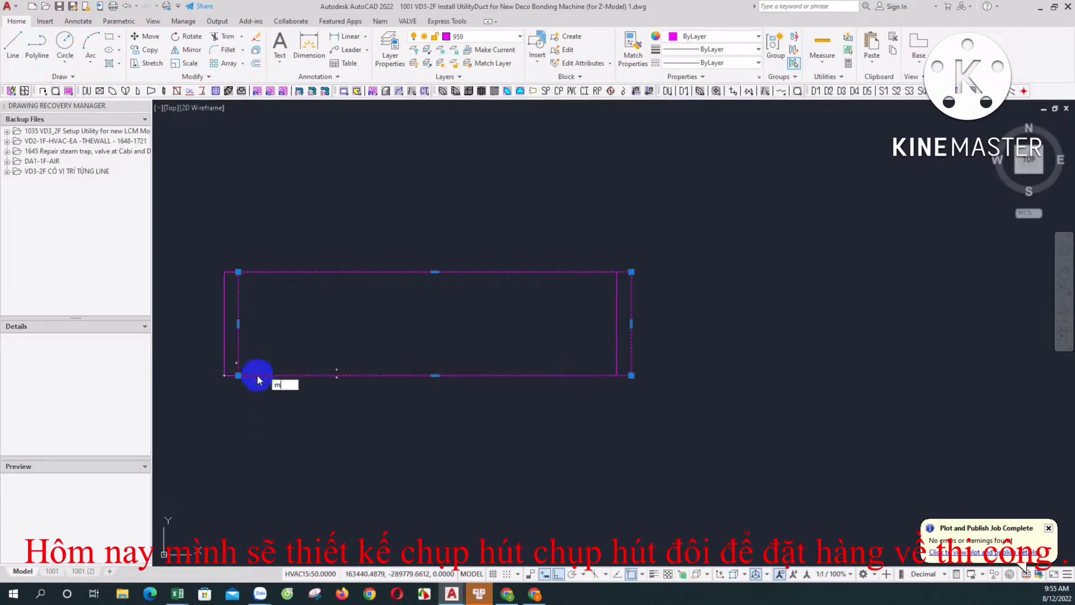
pyautogui.hotkey('ctrl', 'z')
# Try a grip stretch on the outline's bottom edge, cancel it, and pan right.
pyautogui.click(334, 376)
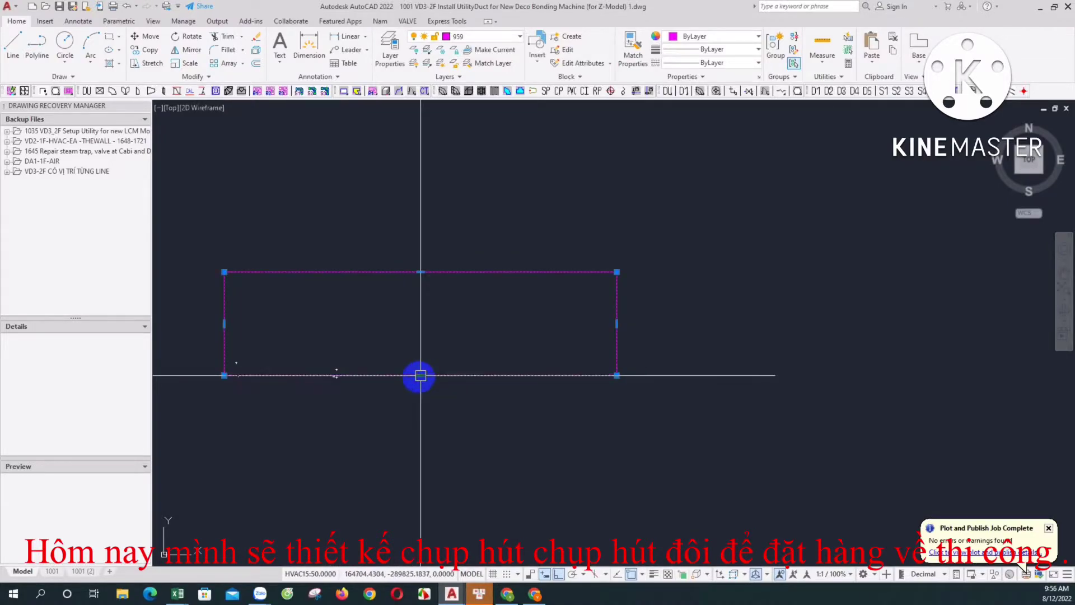
pyautogui.click(420, 374)
pyautogui.press('Down')
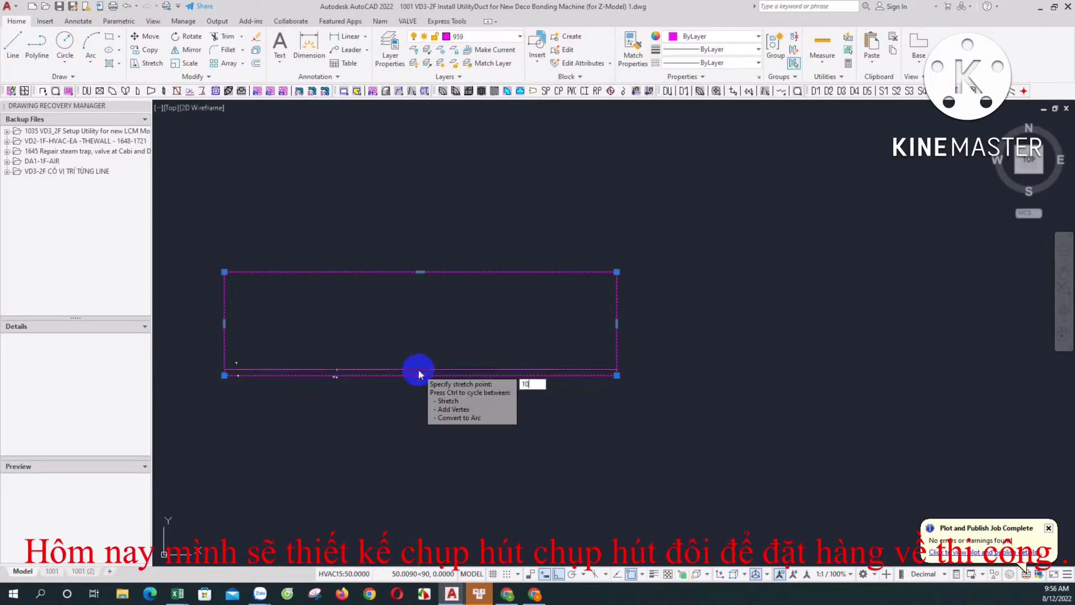
pyautogui.press('Escape')
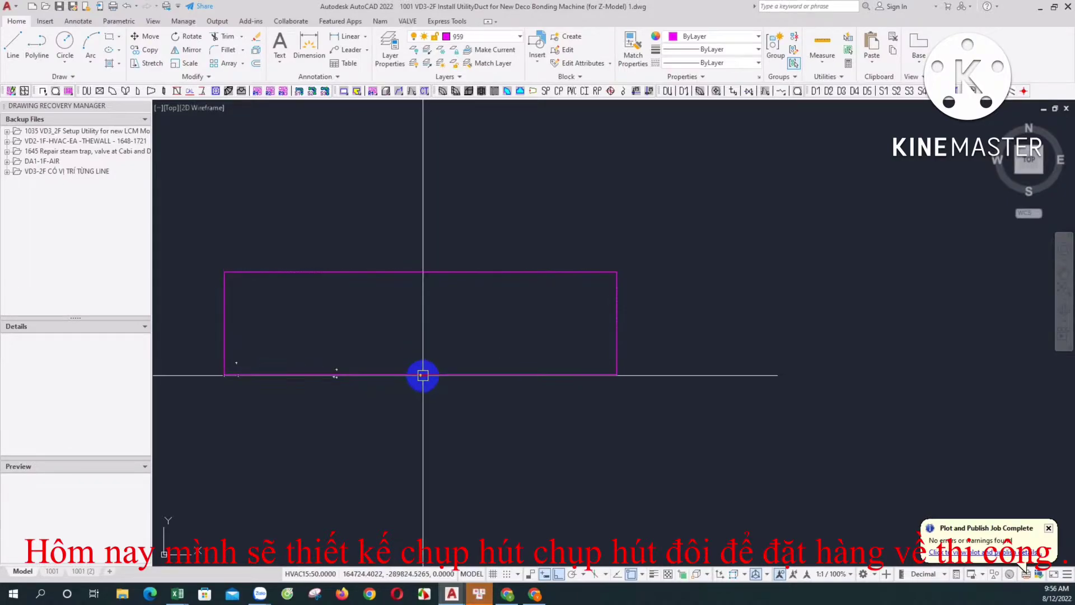
pyautogui.press('Escape')
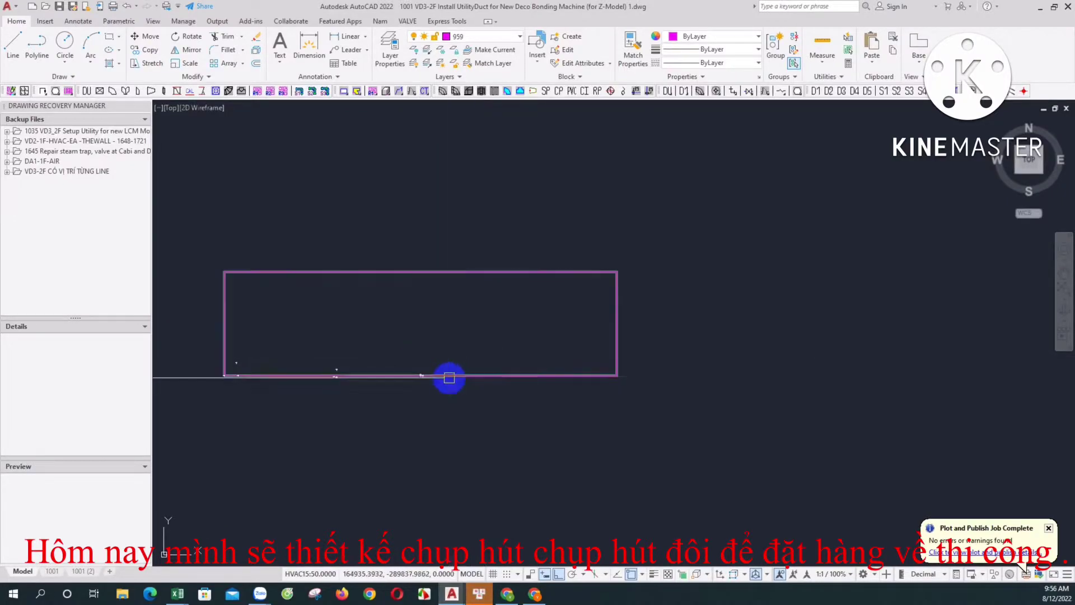
pyautogui.moveTo(349, 262); pyautogui.dragTo(473, 244, button='middle')
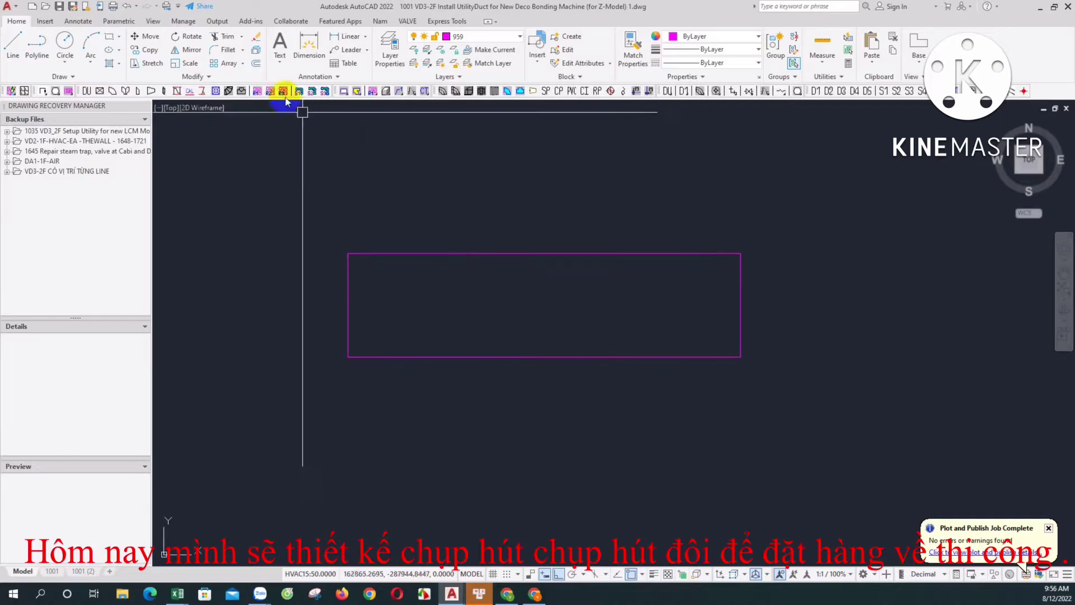
# Draw a 3000 by 700 inner rectangle.
pyautogui.click(113, 38)
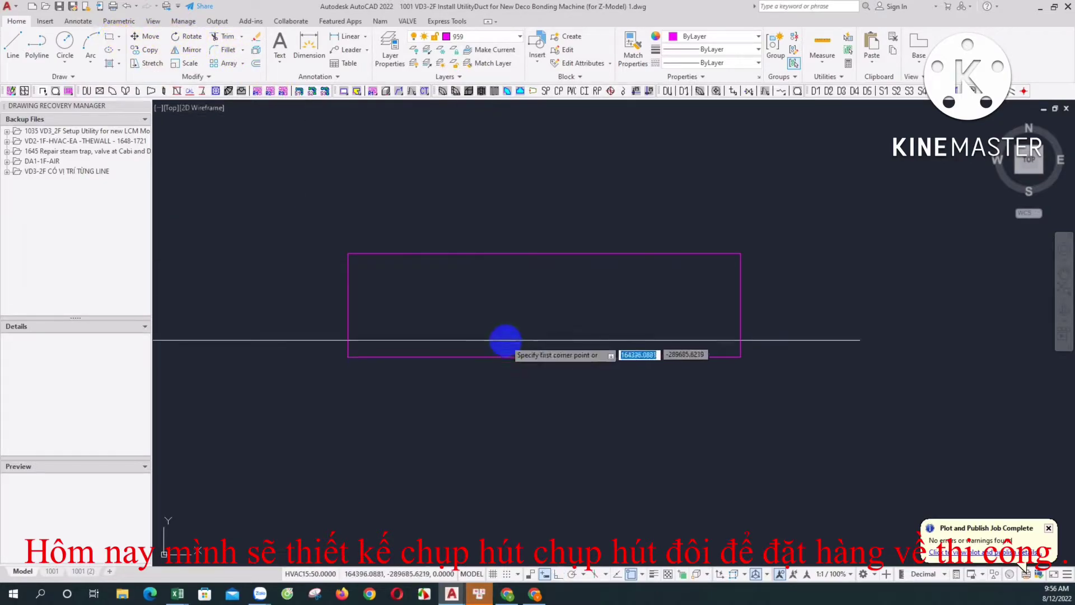
pyautogui.click(357, 263)
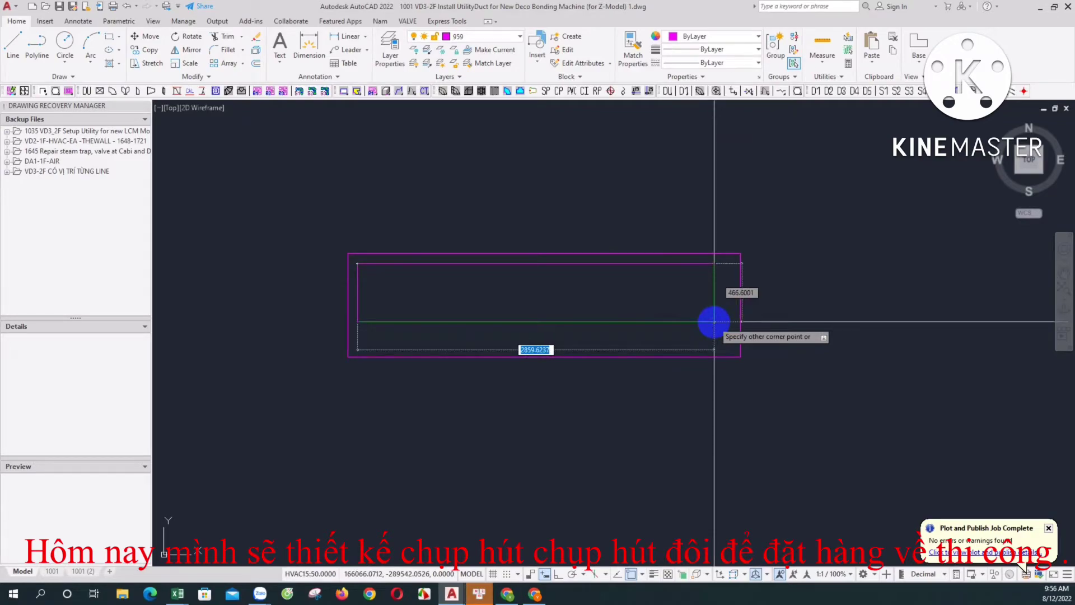
pyautogui.write('3000')
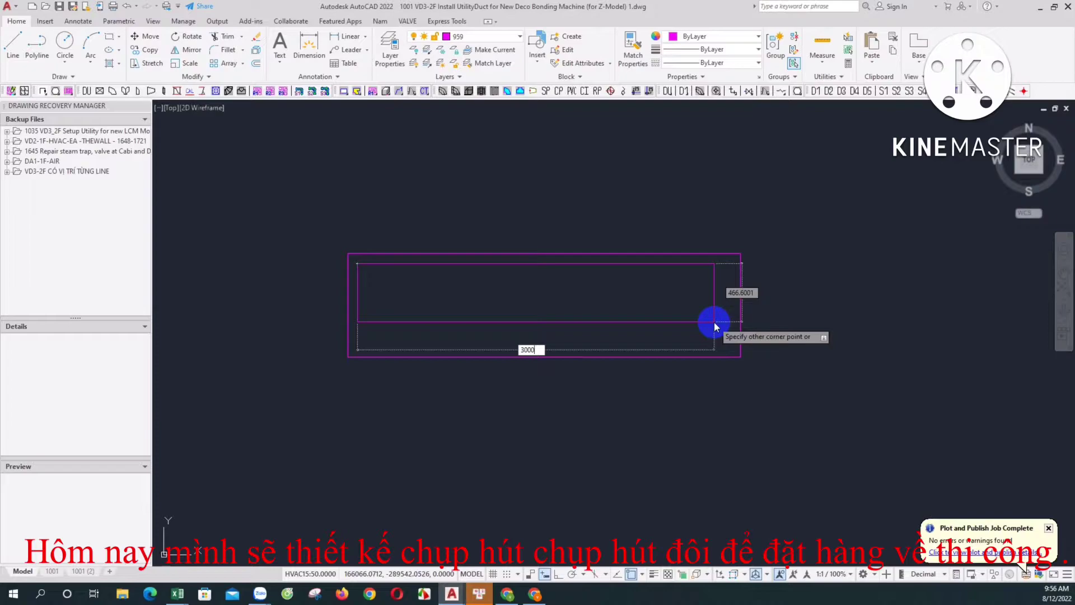
pyautogui.press('Tab')
pyautogui.write('700')
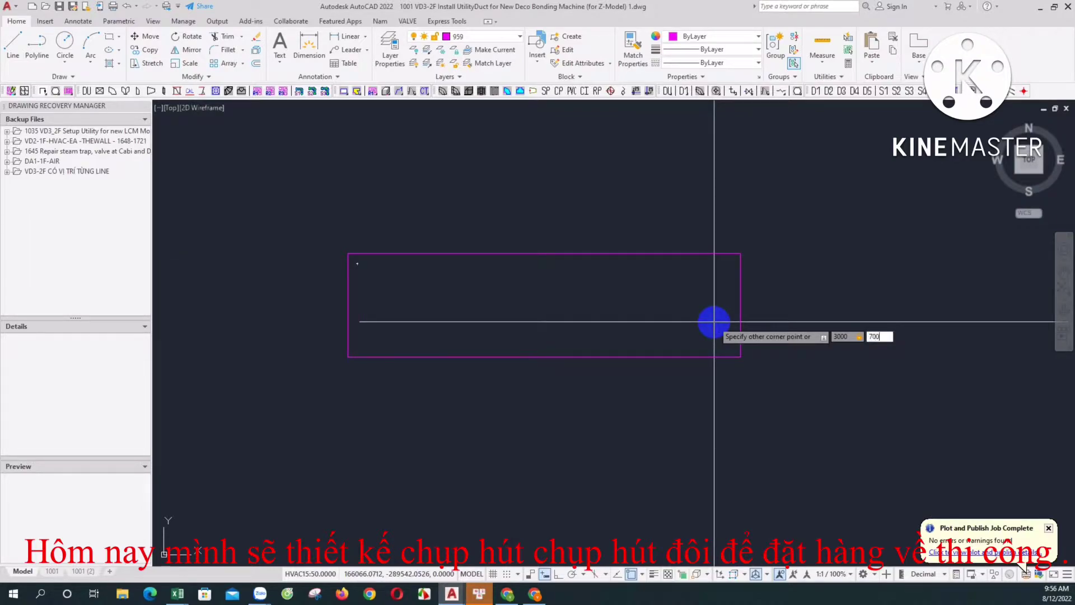
pyautogui.press('Return')
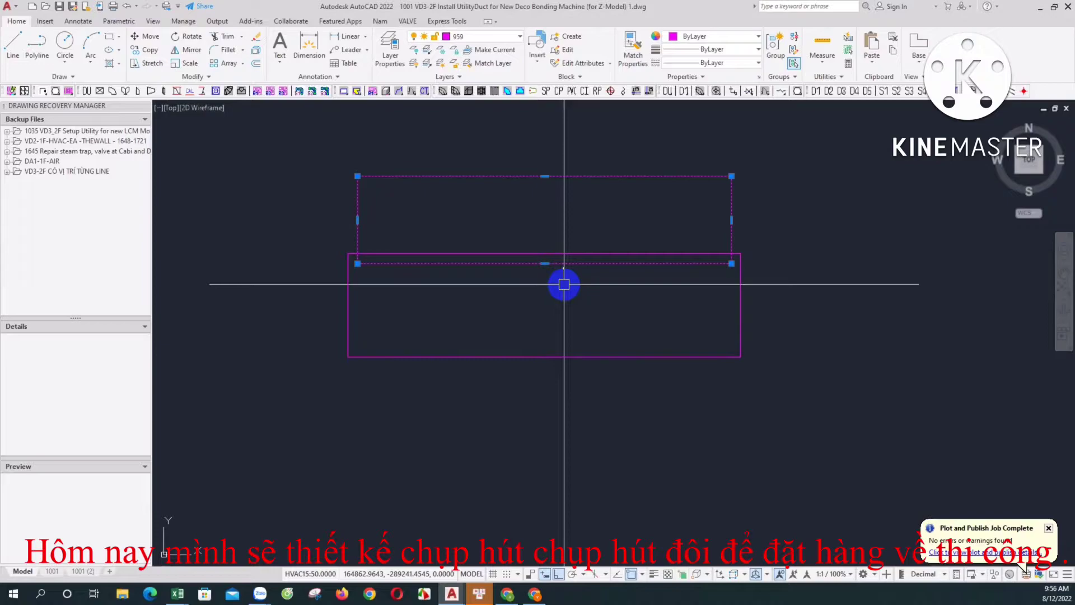
# Move the 3000 by 700 rectangle by its top midpoint inside the outer outline.
pyautogui.write('m')
pyautogui.press('Return')
pyautogui.click(544, 176)
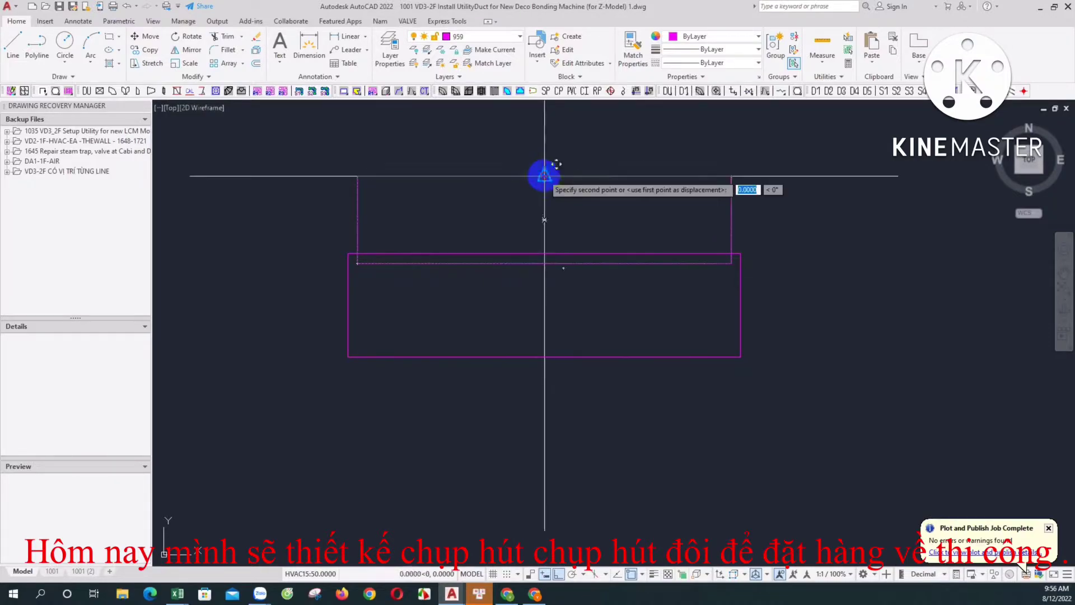
pyautogui.click(547, 267)
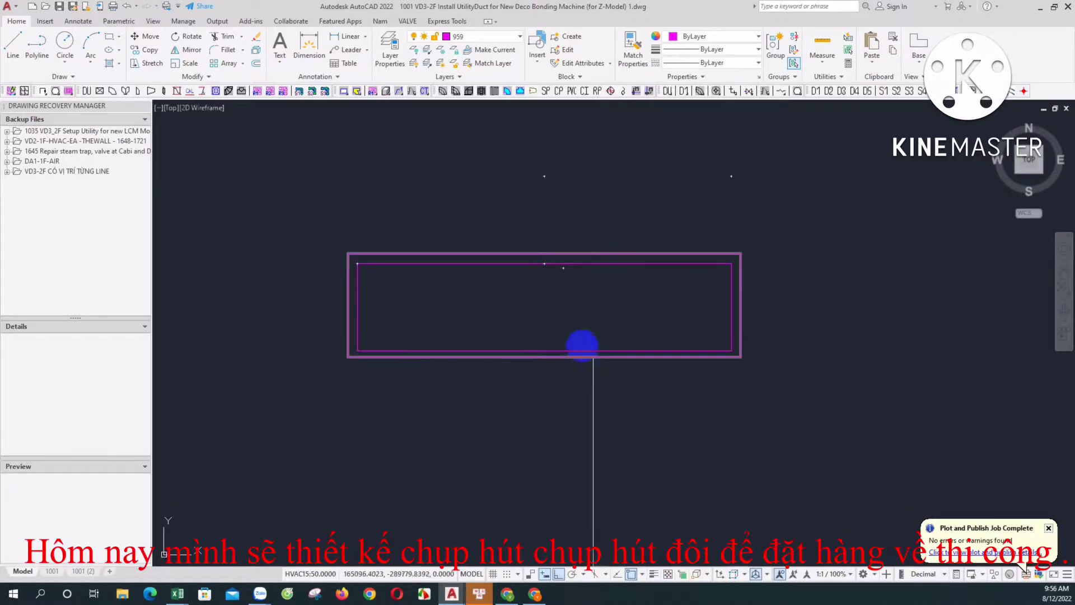
# Dimension the outline's 3,150 width on top and 830 depth on the left.
pyautogui.click(367, 37)
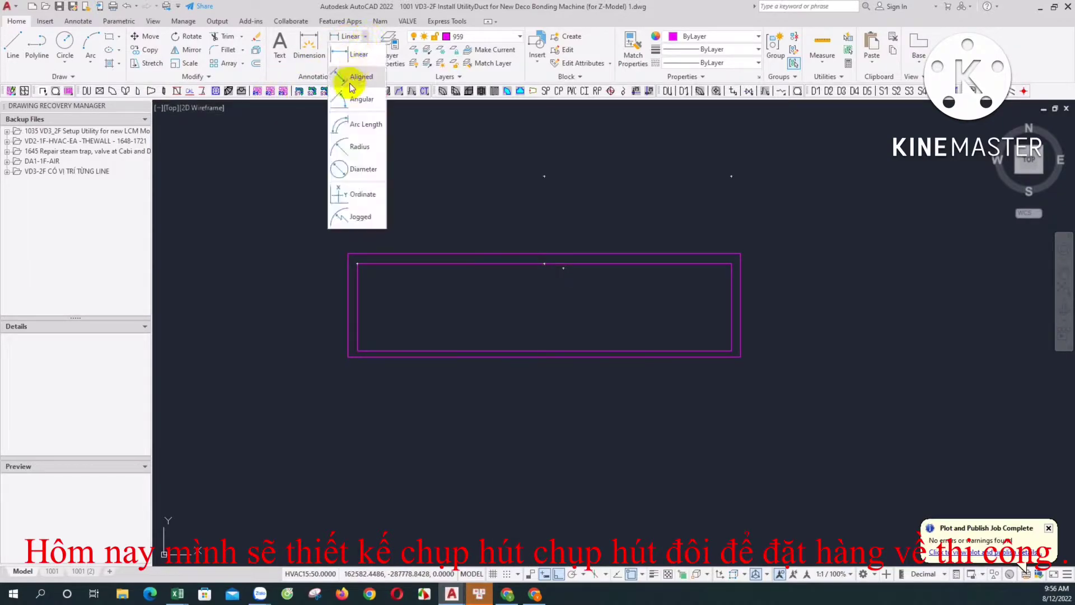
pyautogui.click(353, 54)
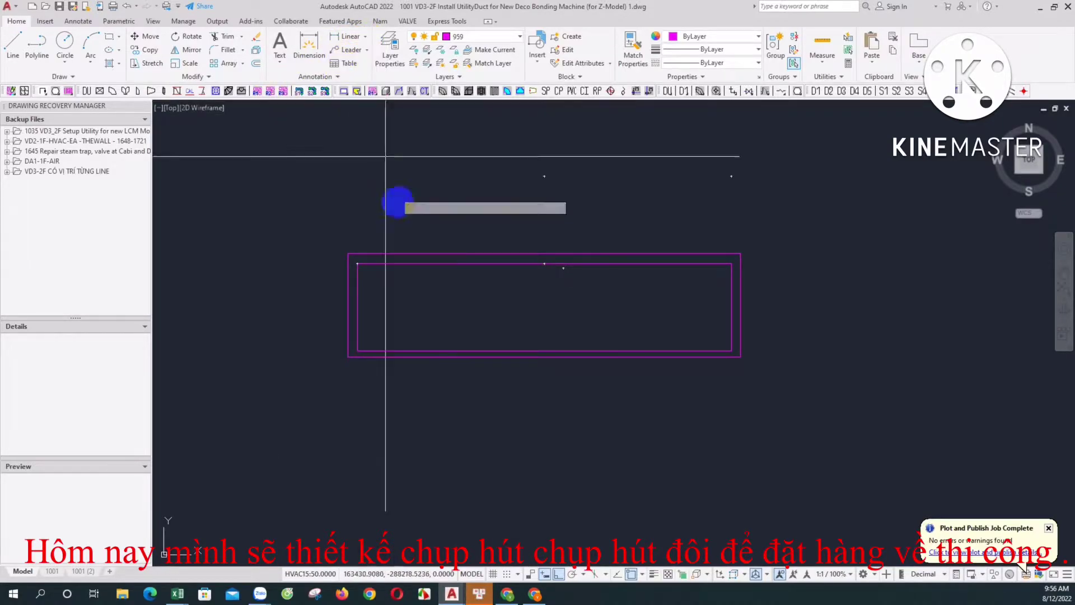
pyautogui.click(349, 252)
pyautogui.click(741, 254)
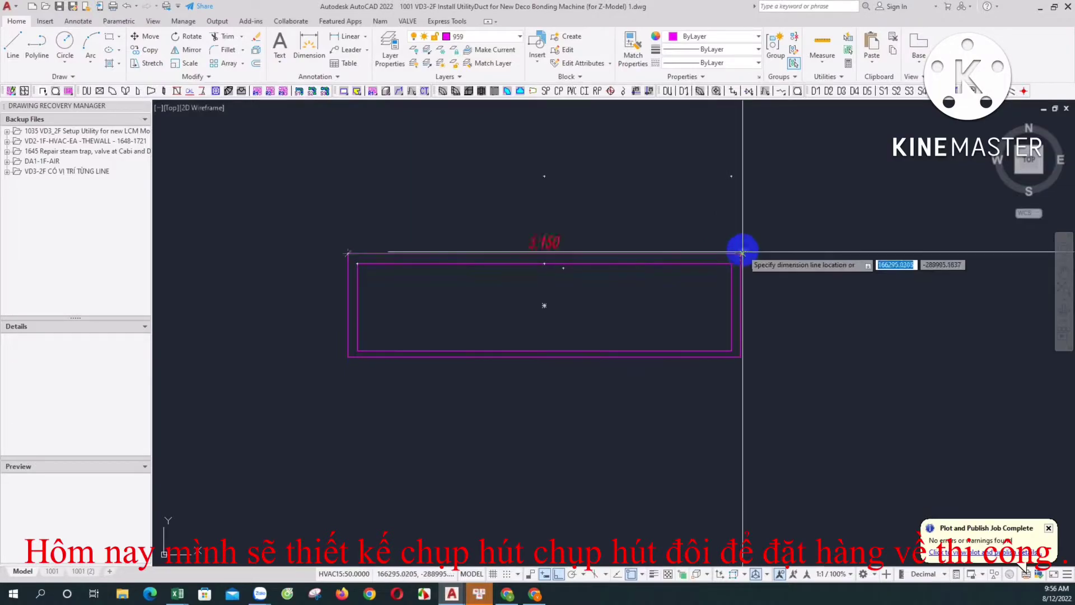
pyautogui.click(734, 234)
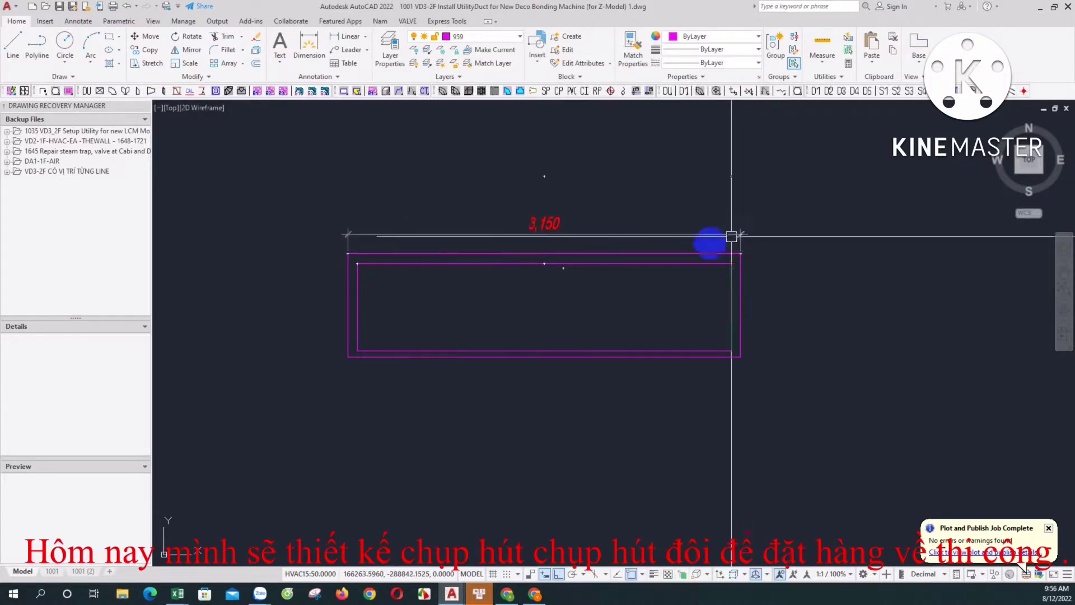
pyautogui.press('Return')
pyautogui.click(348, 253)
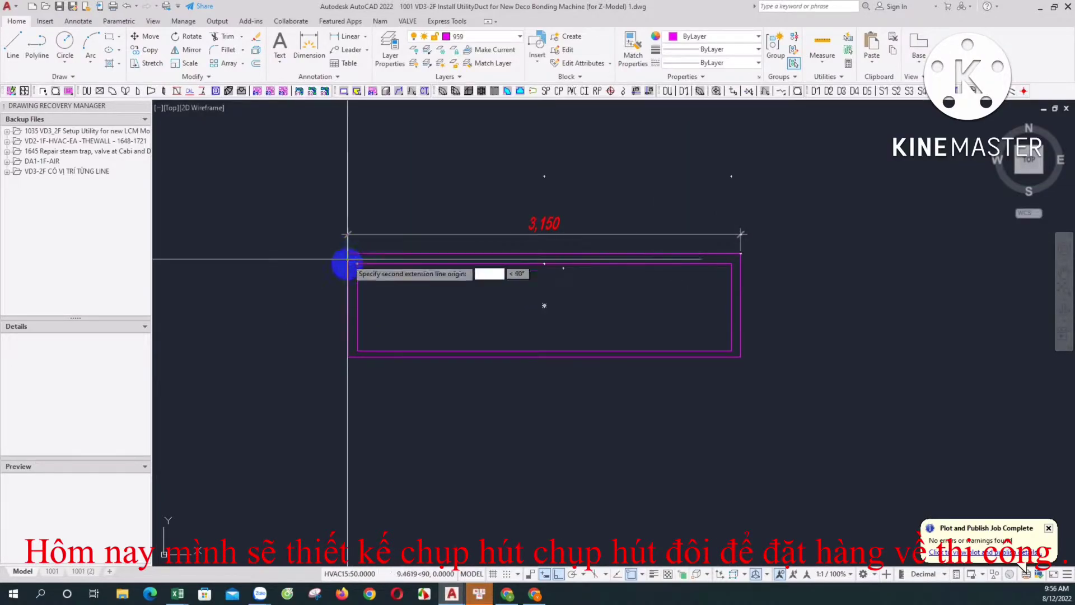
pyautogui.click(347, 349)
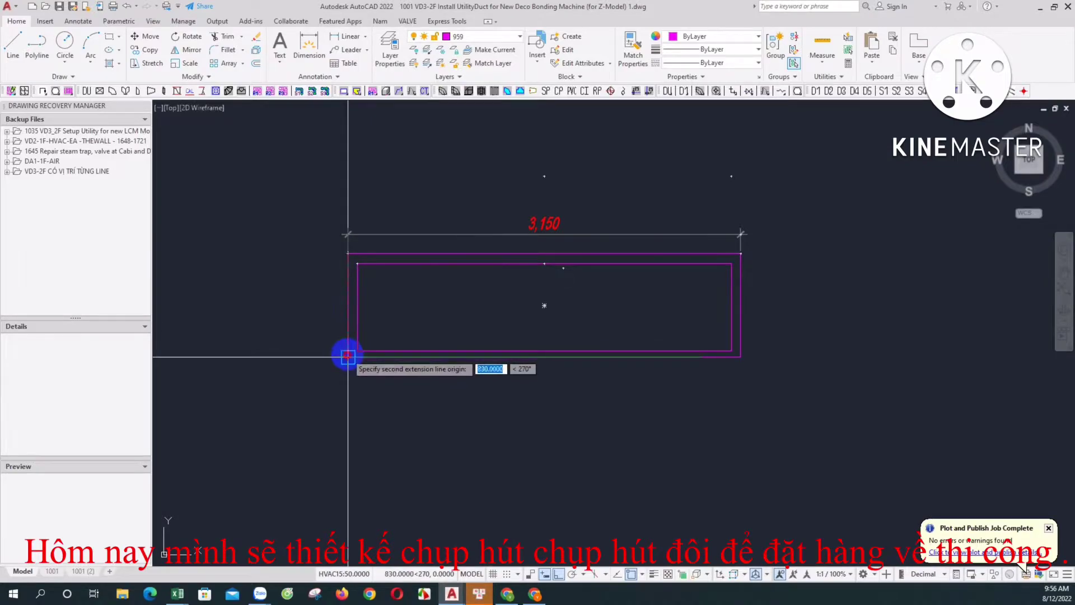
pyautogui.click(313, 349)
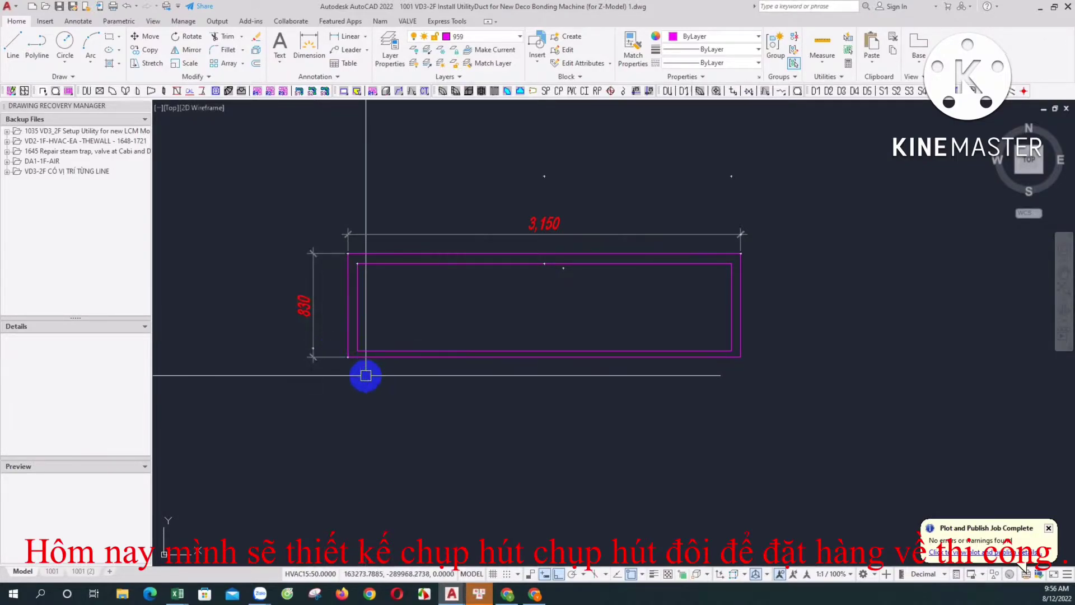
# Add a 600 linear dimension below the outline and extend its right extension line up.
pyautogui.click(364, 37)
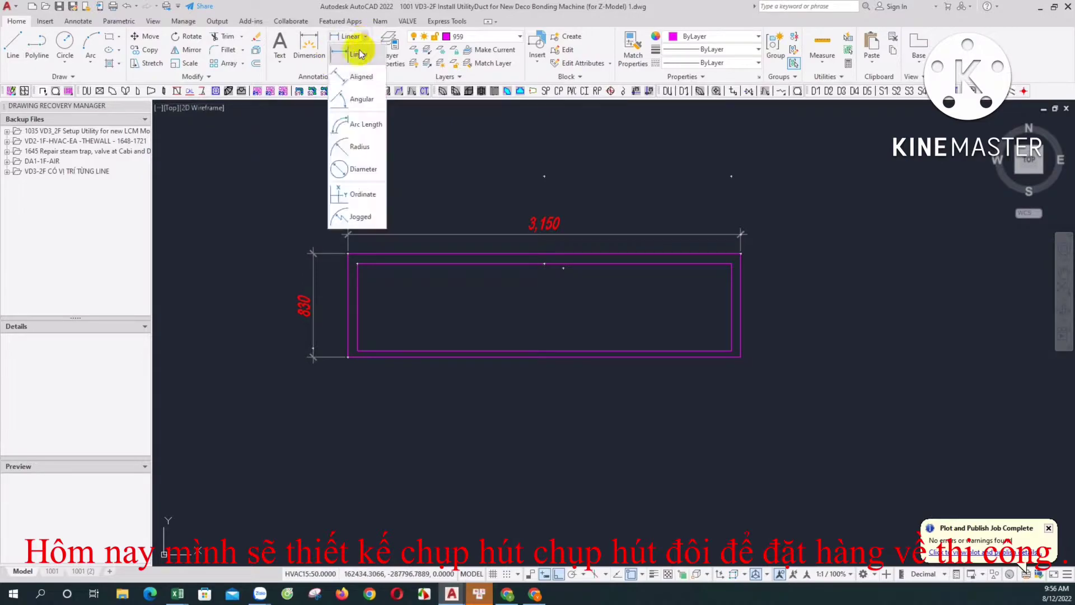
pyautogui.click(343, 55)
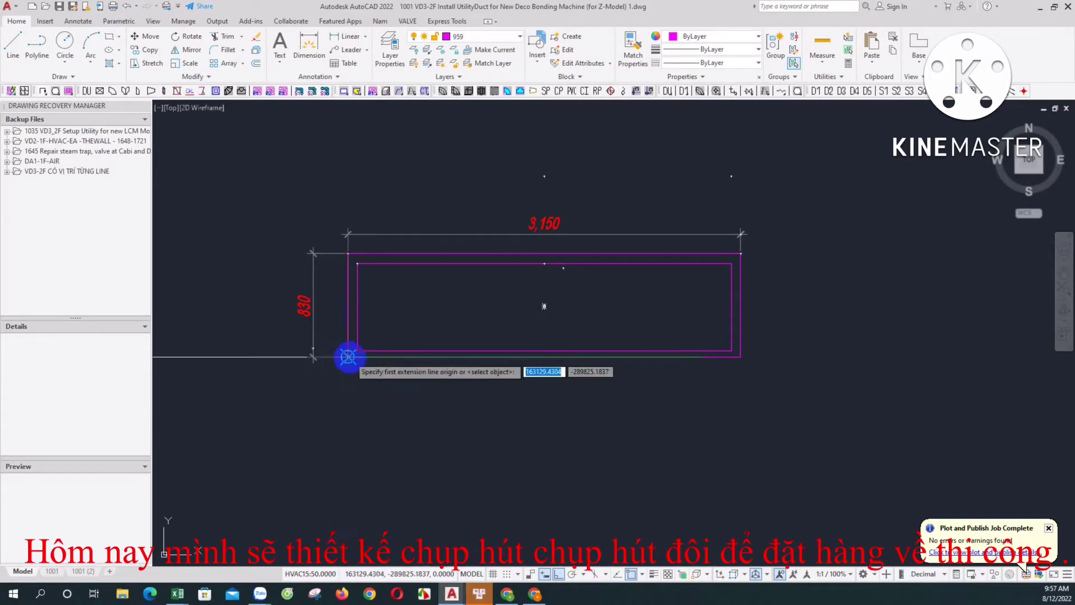
pyautogui.click(348, 357)
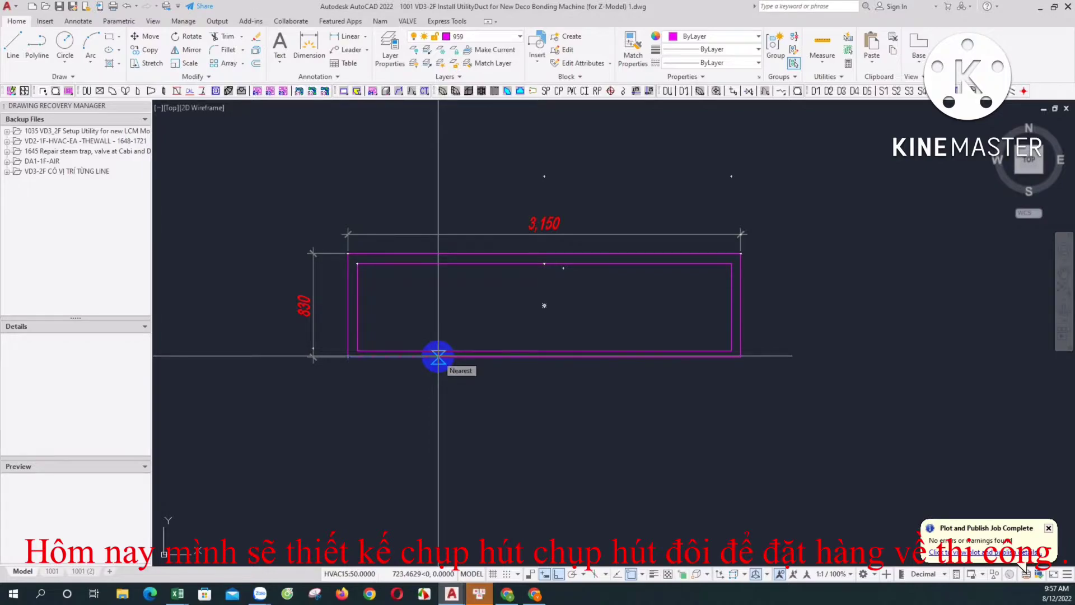
pyautogui.write('600')
pyautogui.press('Return')
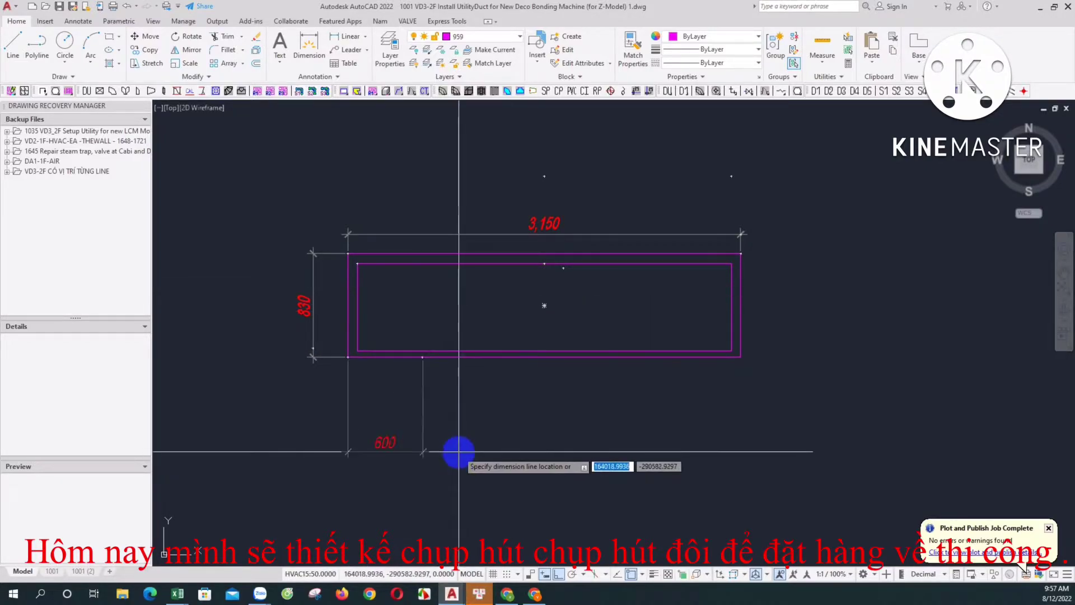
pyautogui.click(457, 433)
pyautogui.click(423, 399)
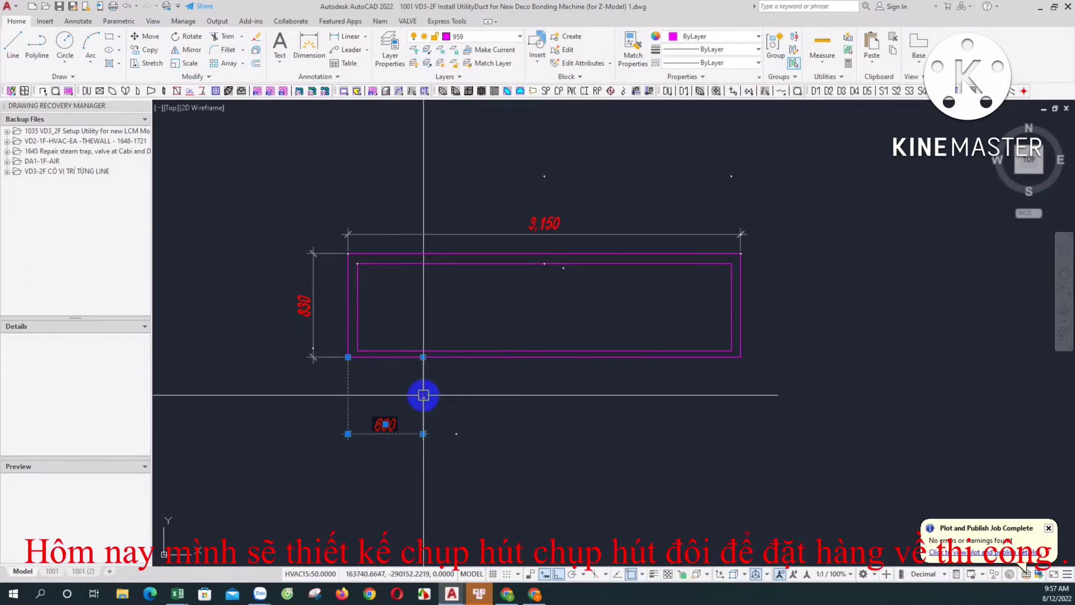
pyautogui.click(423, 357)
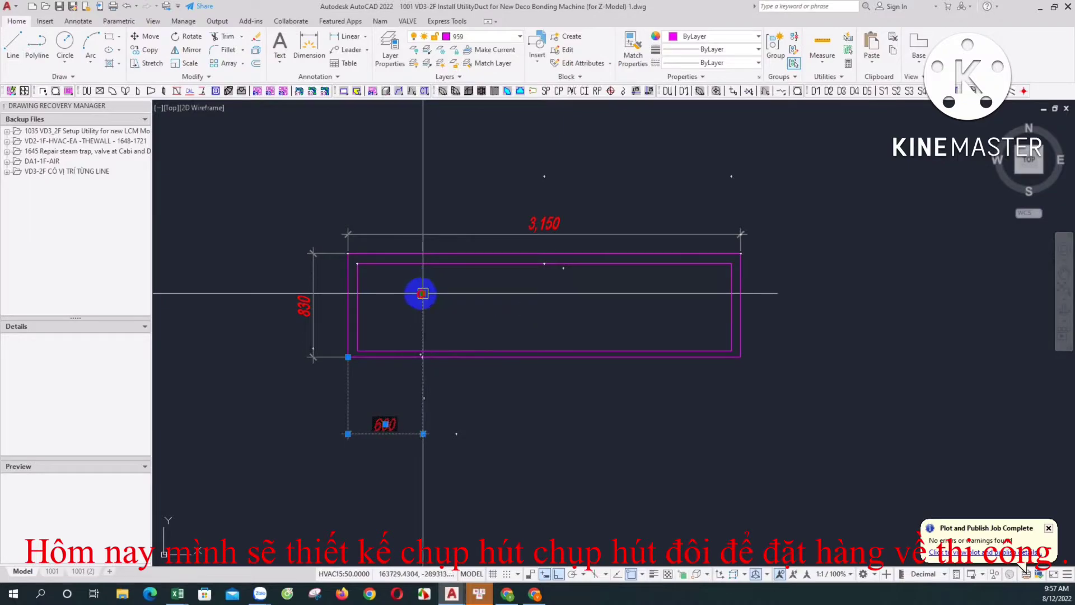
pyautogui.click(423, 294)
pyautogui.press('Escape')
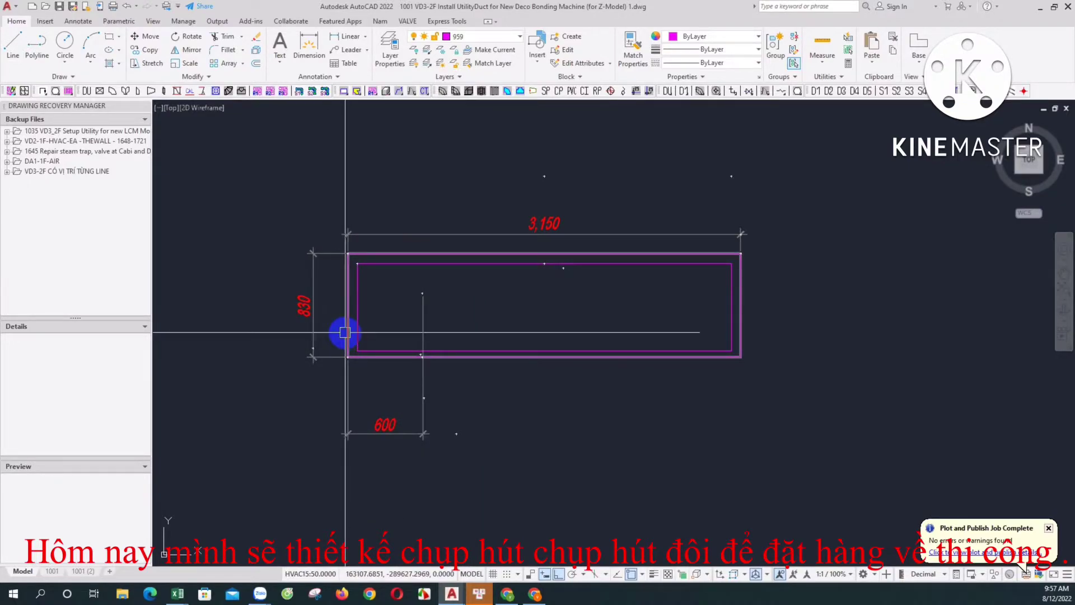
# Add 350 and 480 linear dimensions stacked on the outline's left side.
pyautogui.click(366, 37)
pyautogui.click(358, 74)
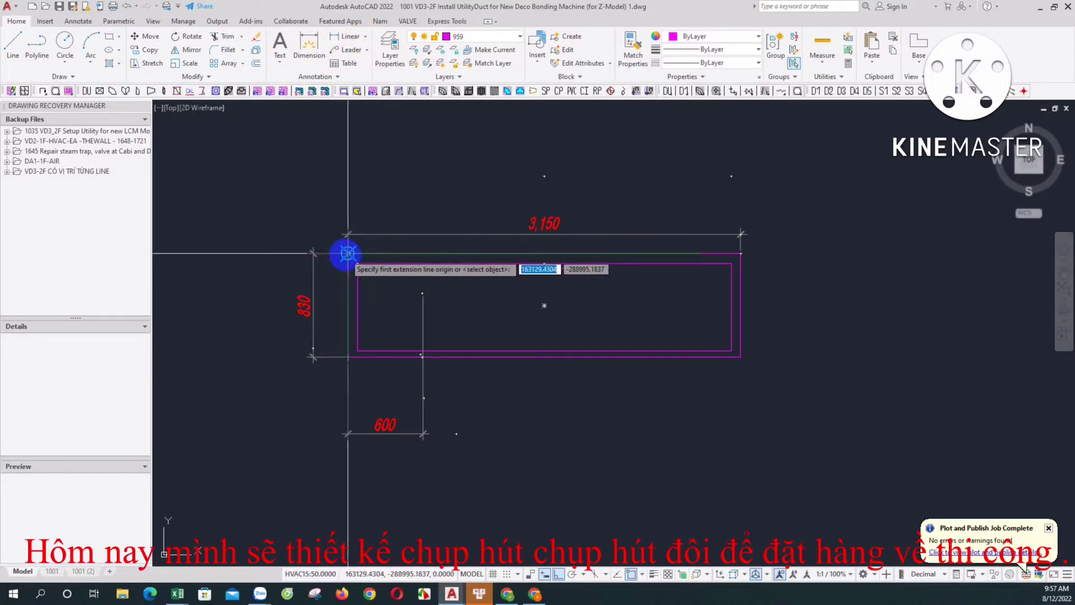
pyautogui.click(422, 254)
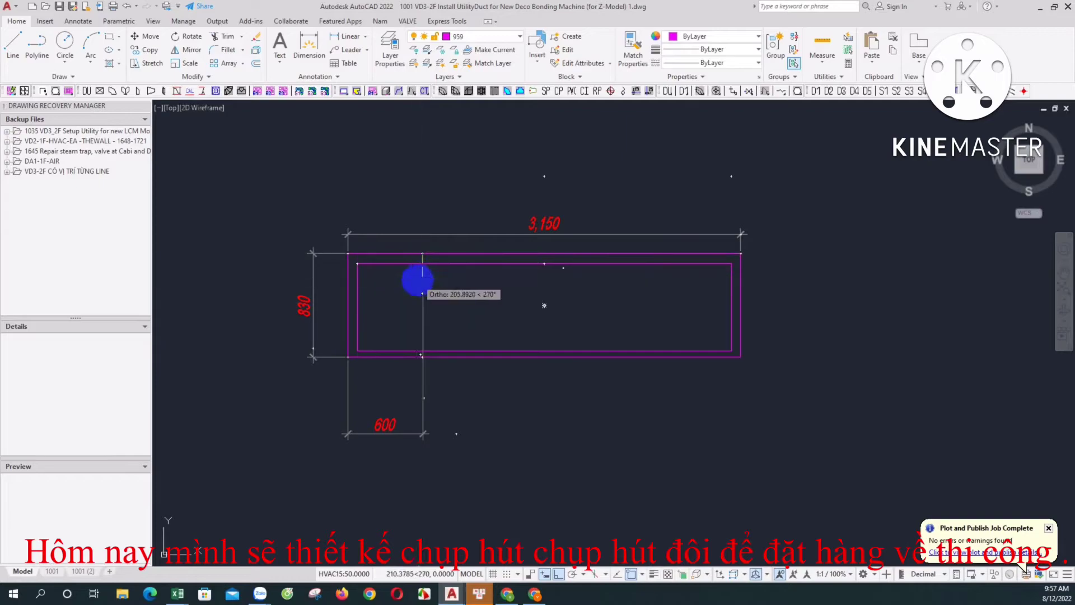
pyautogui.write('350')
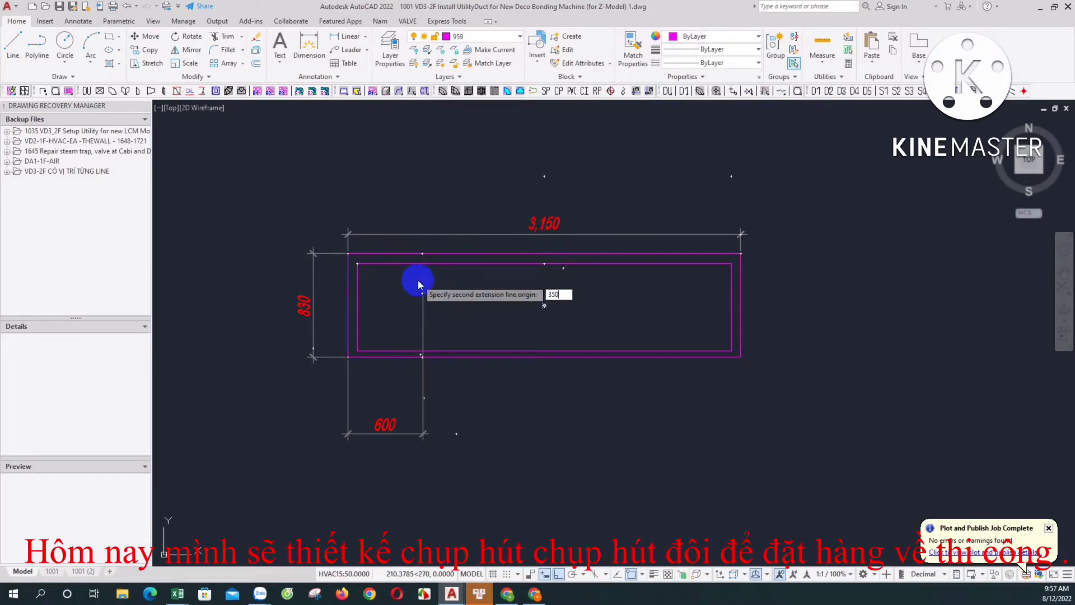
pyautogui.press('Return')
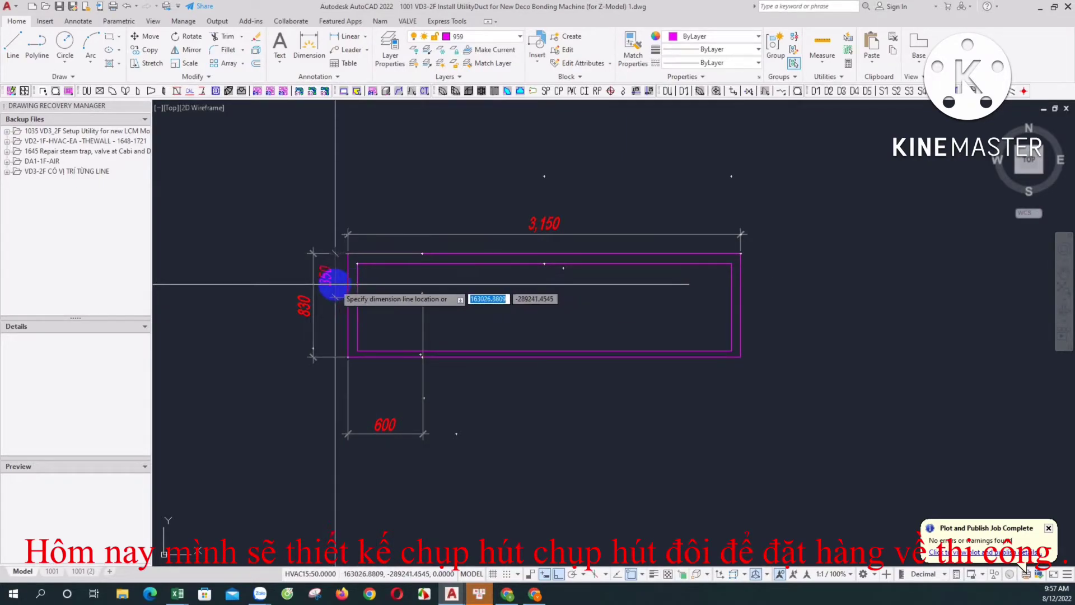
pyautogui.click(334, 285)
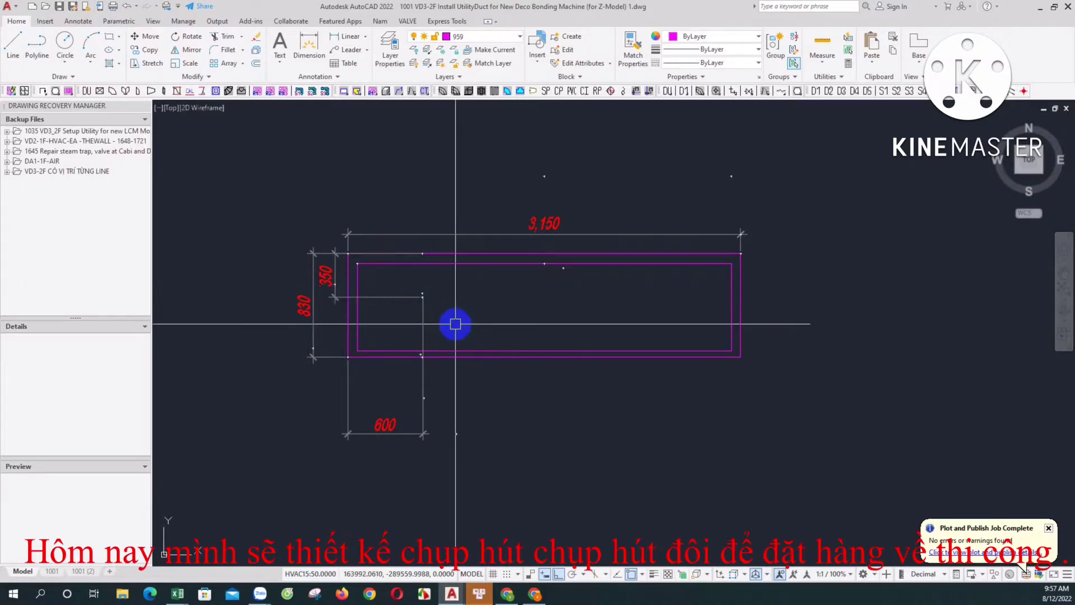
pyautogui.press('Return')
pyautogui.click(422, 355)
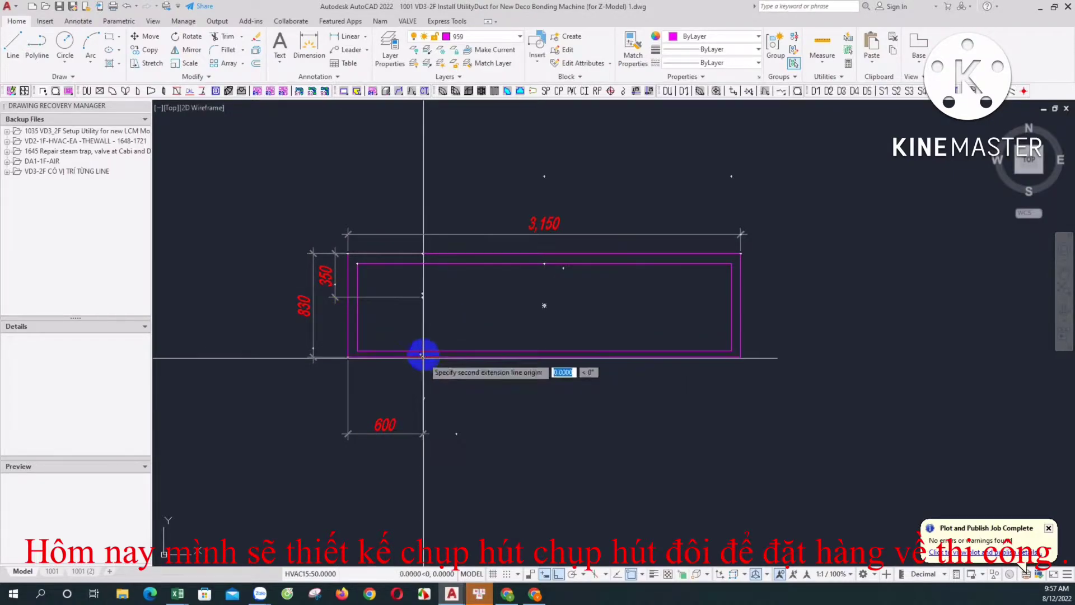
pyautogui.click(422, 297)
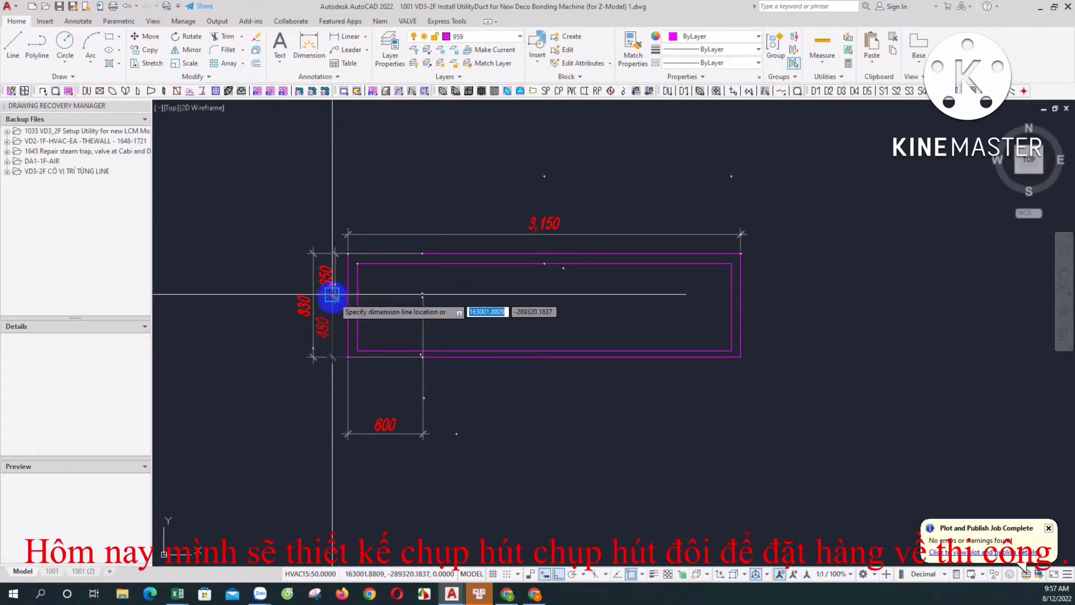
pyautogui.click(334, 296)
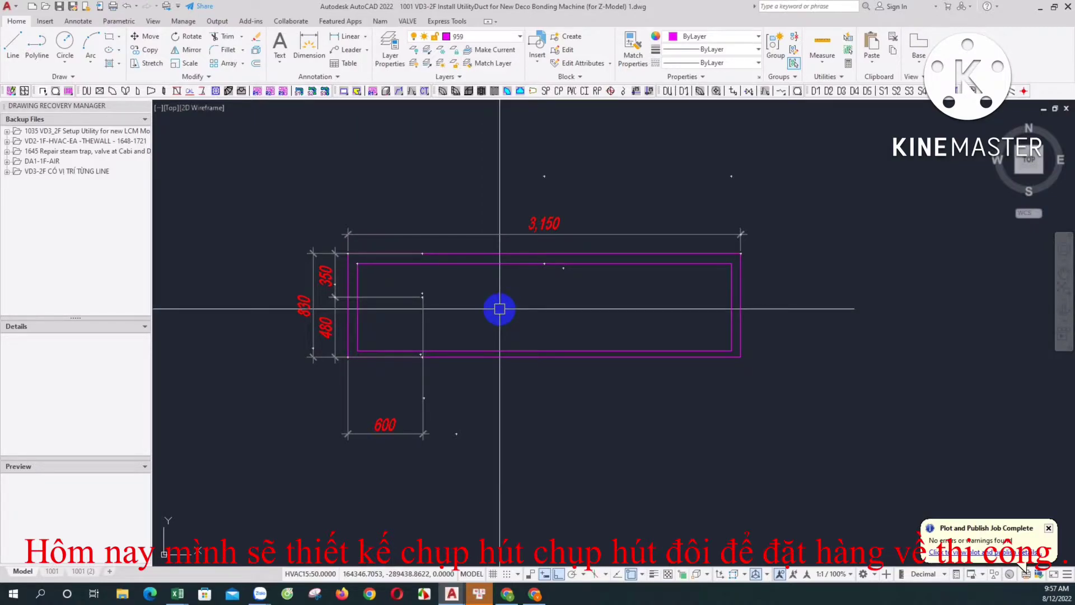
# Draw a 350 by 350 square inside the hood outline.
pyautogui.click(109, 37)
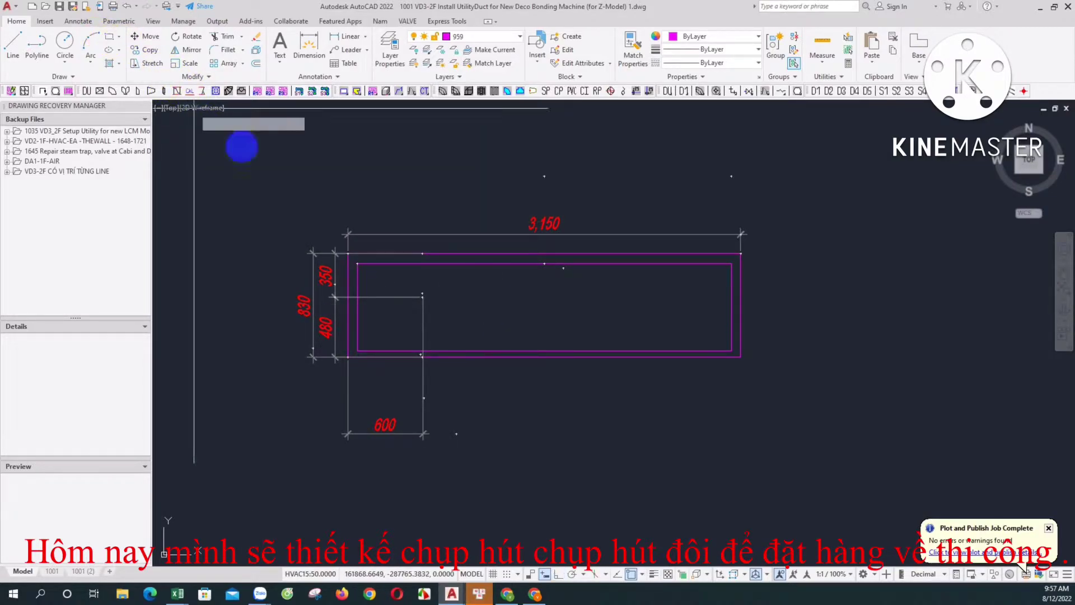
pyautogui.click(525, 287)
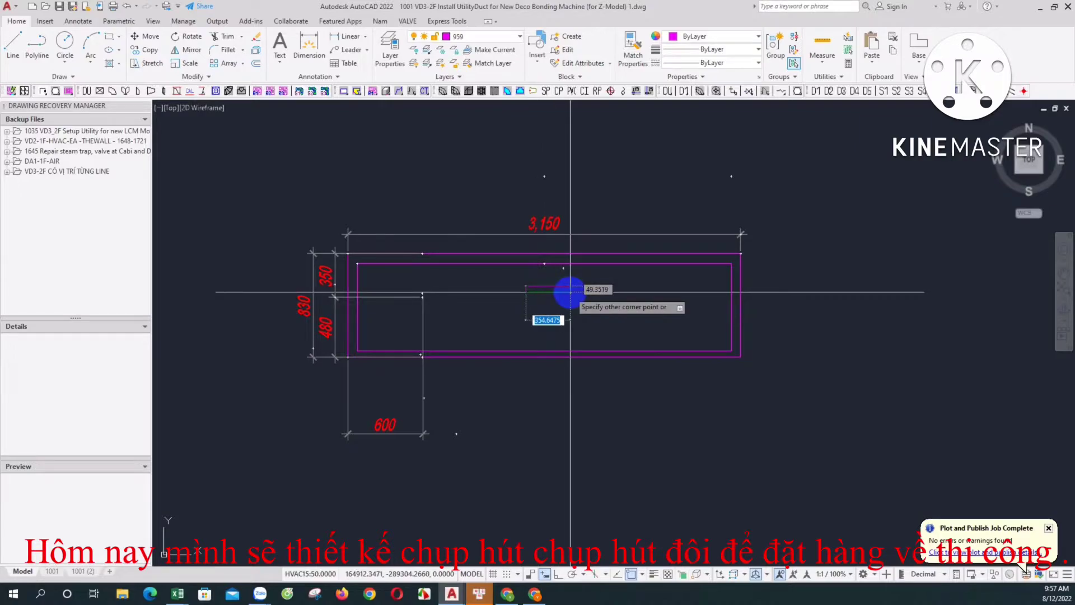
pyautogui.write('3')
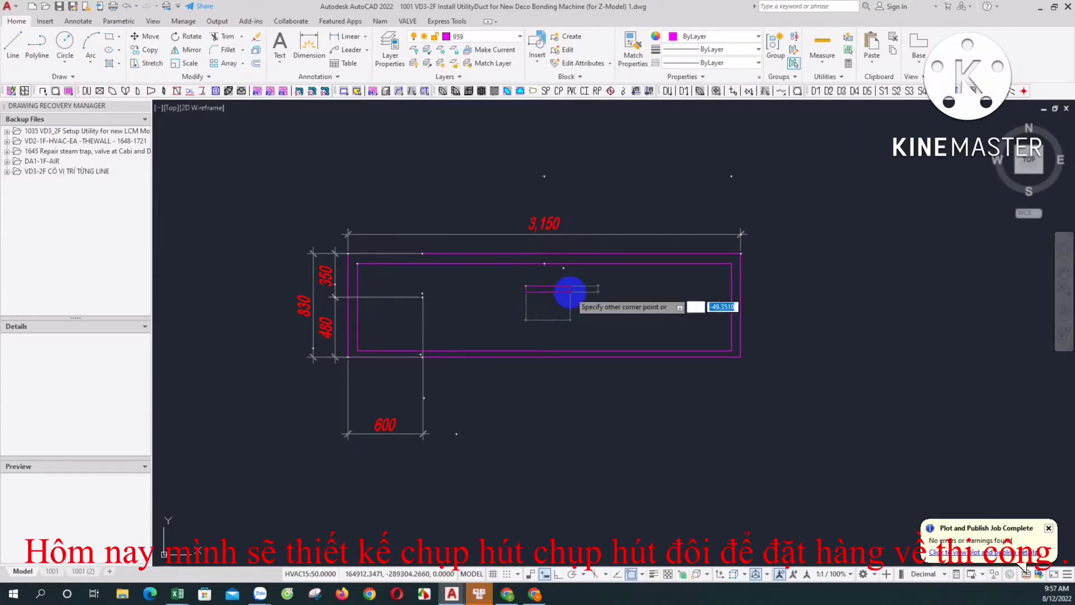
pyautogui.write('350')
pyautogui.press('Return')
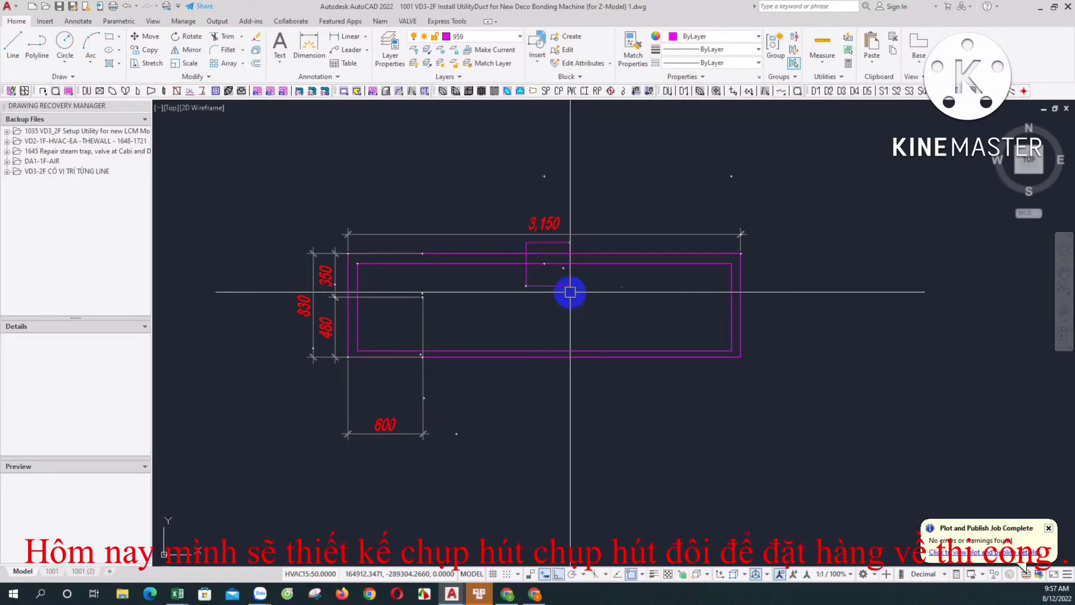
# Move the 350 square left to its final position at the 600 mark.
pyautogui.click(550, 285)
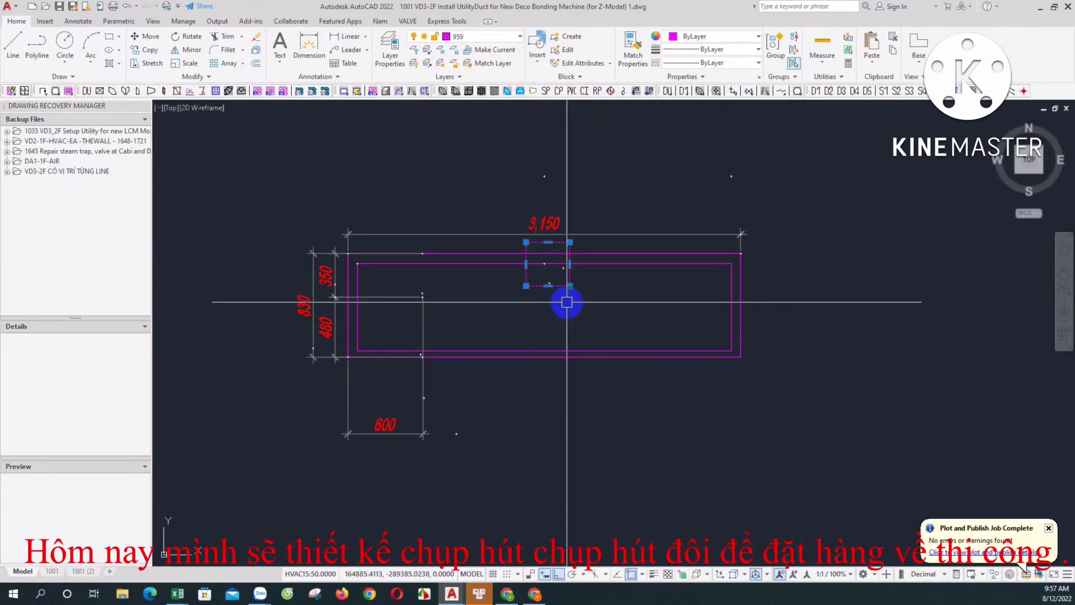
pyautogui.press('m')
pyautogui.press('space')
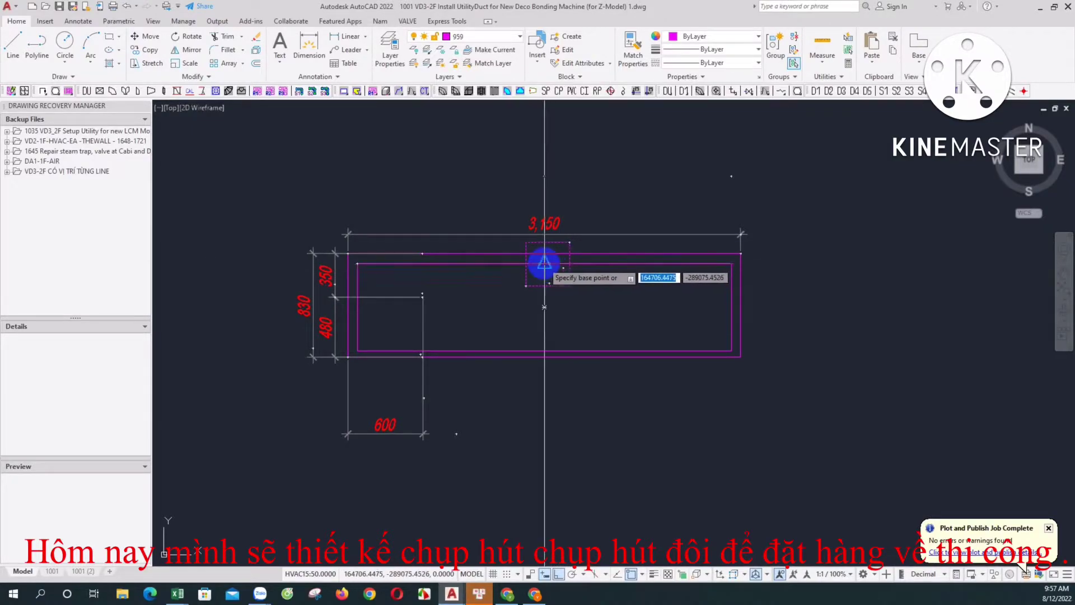
pyautogui.click(545, 262)
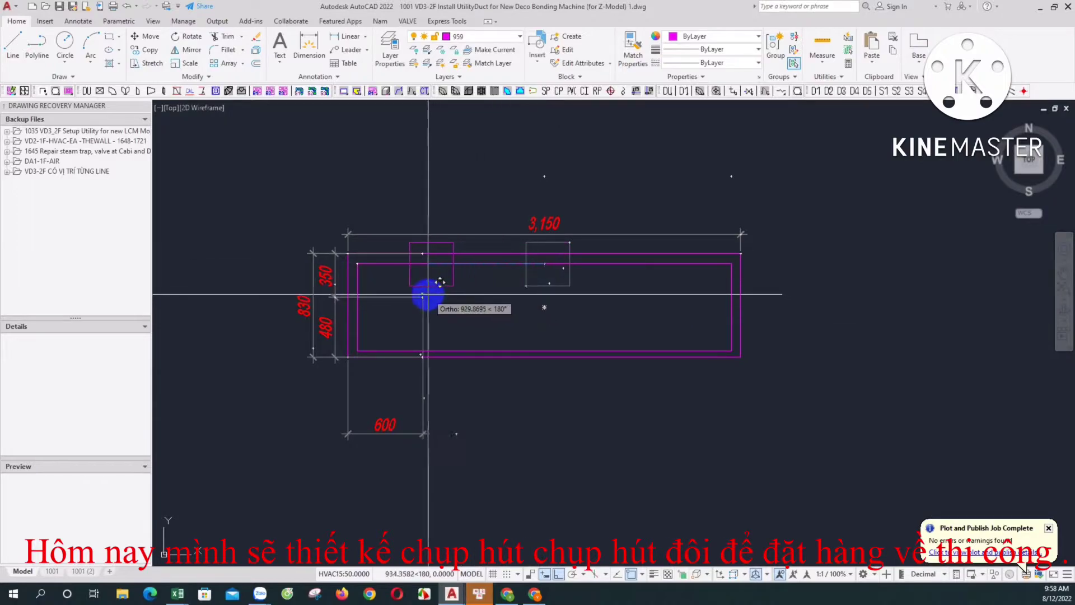
pyautogui.click(420, 296)
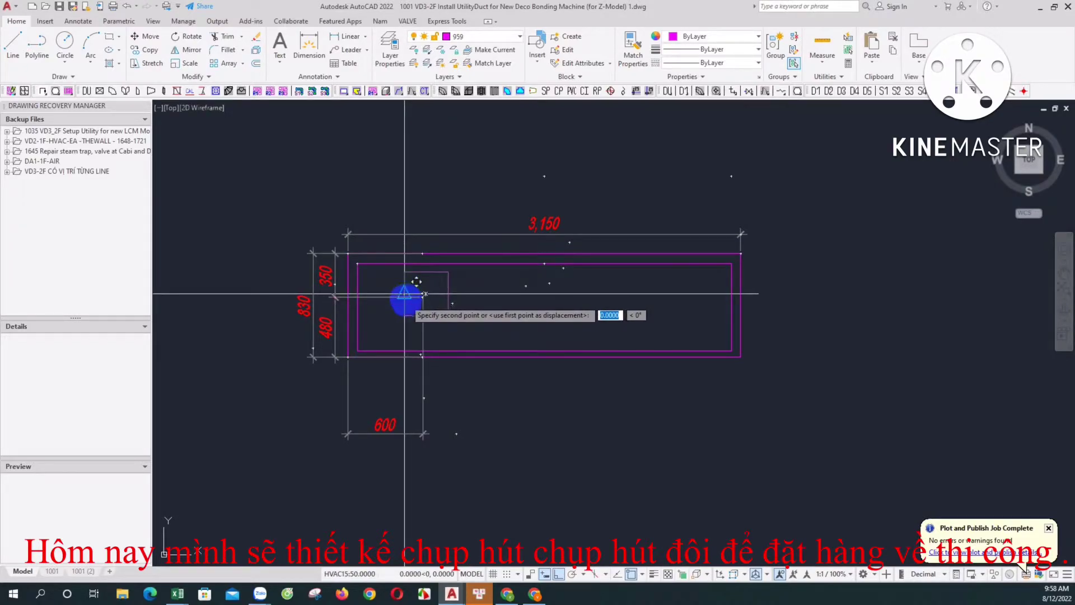
pyautogui.click(403, 297)
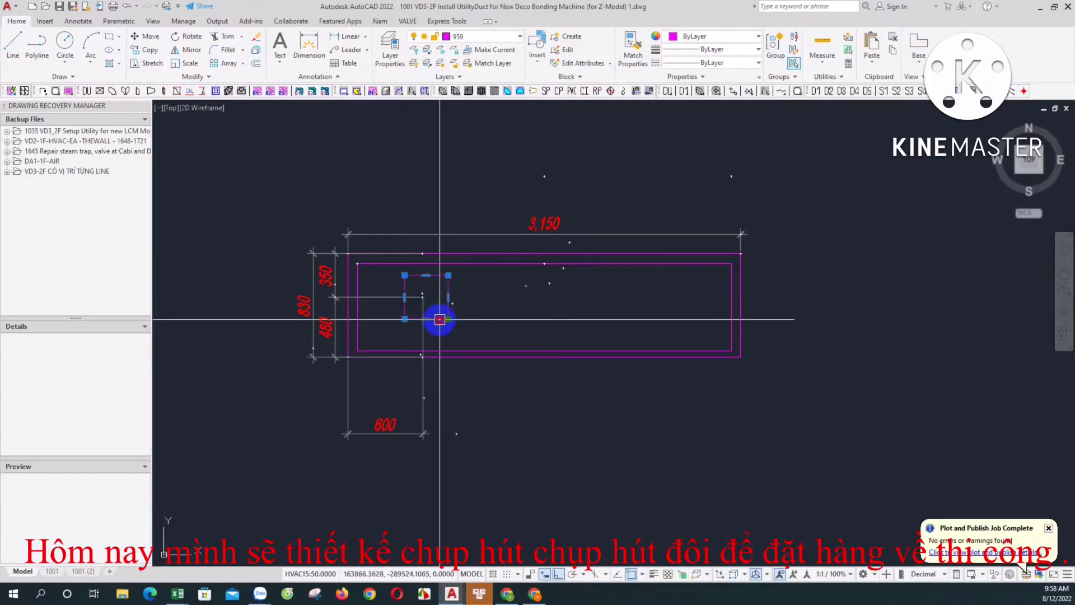
pyautogui.write('m')
pyautogui.press('Return')
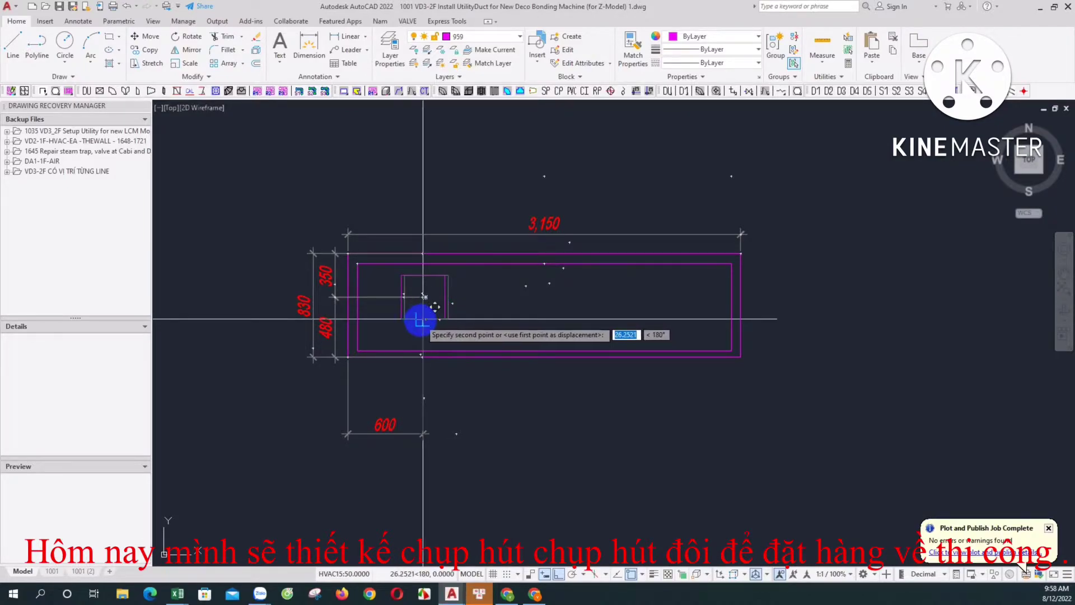
pyautogui.click(423, 319)
# Draw two corner-to-corner diagonal lines forming an X across the square.
pyautogui.write('l')
pyautogui.press('Return')
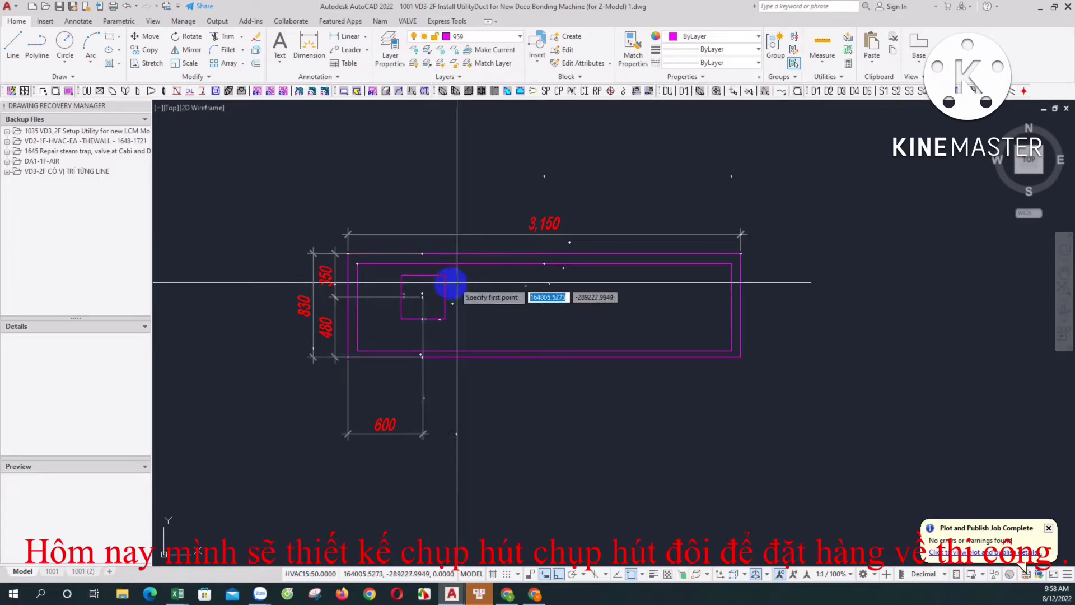
pyautogui.click(411, 275)
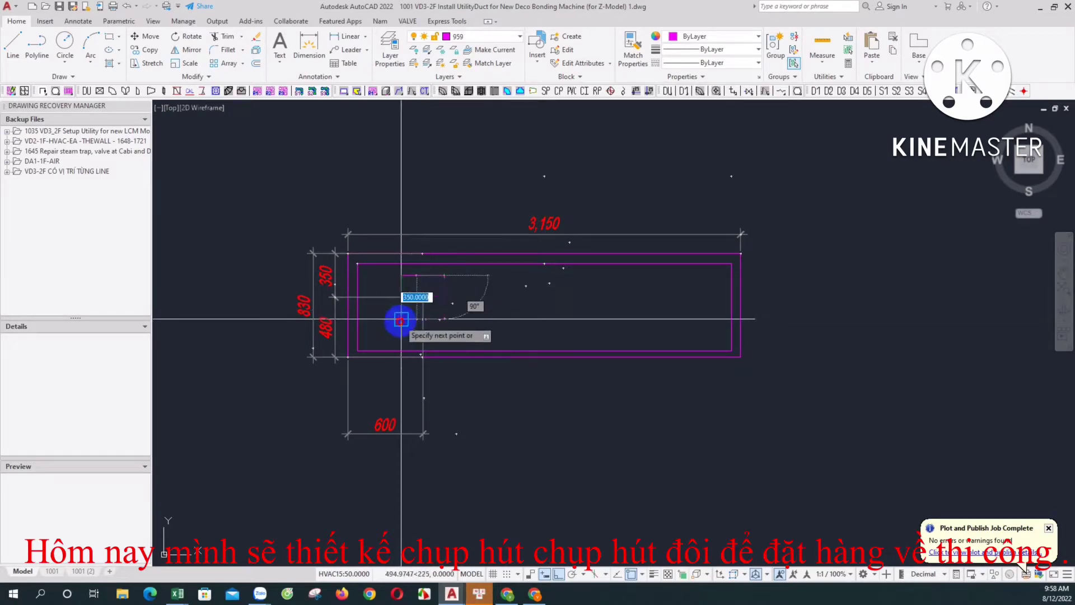
pyautogui.click(401, 319)
pyautogui.press('Return')
pyautogui.press('Return')
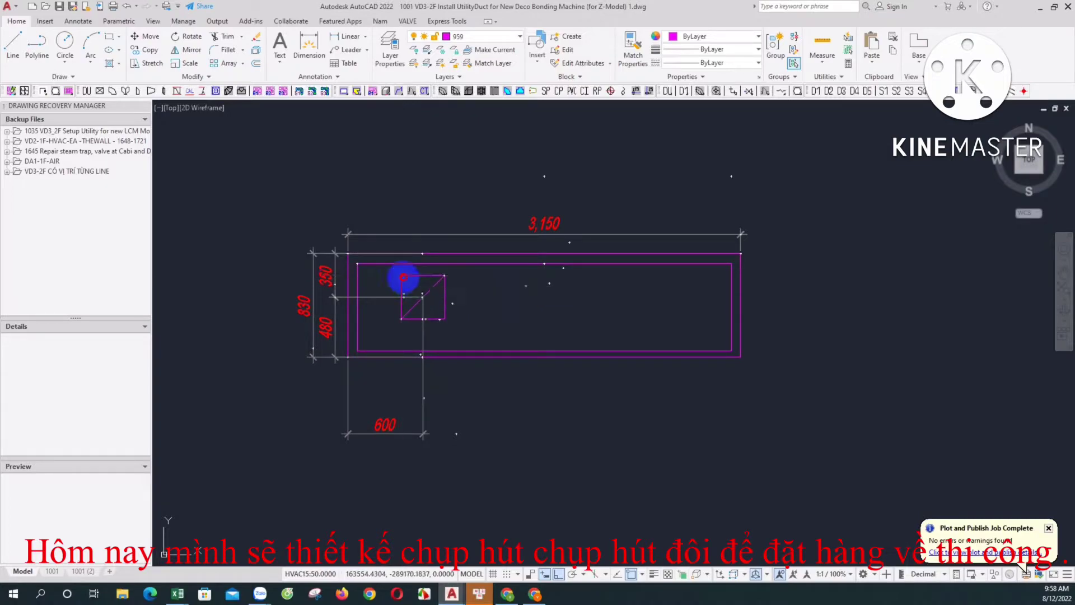
pyautogui.click(401, 275)
pyautogui.click(445, 319)
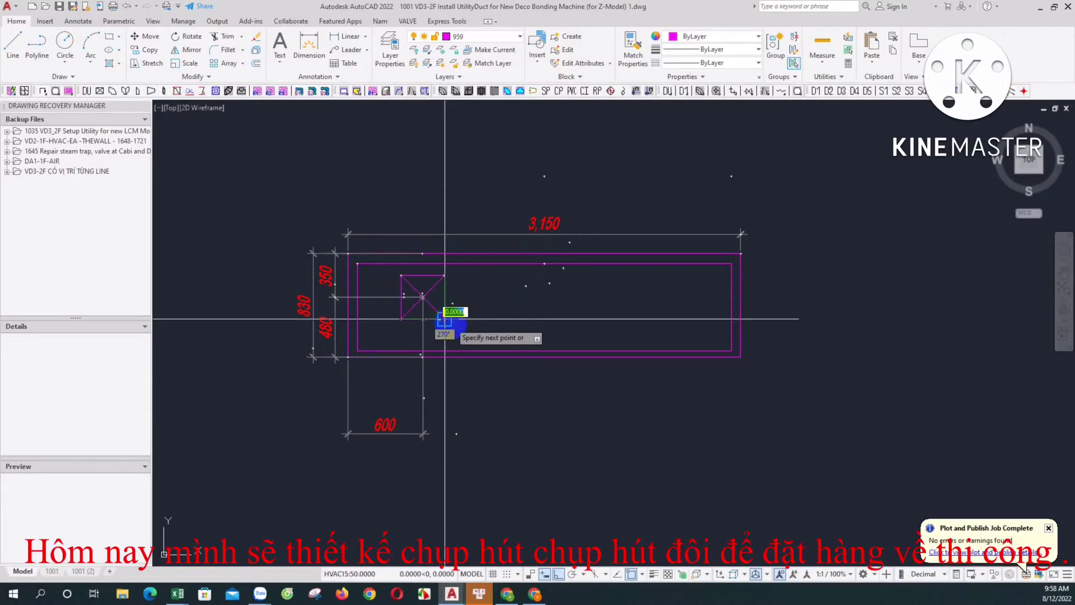
pyautogui.press('Return')
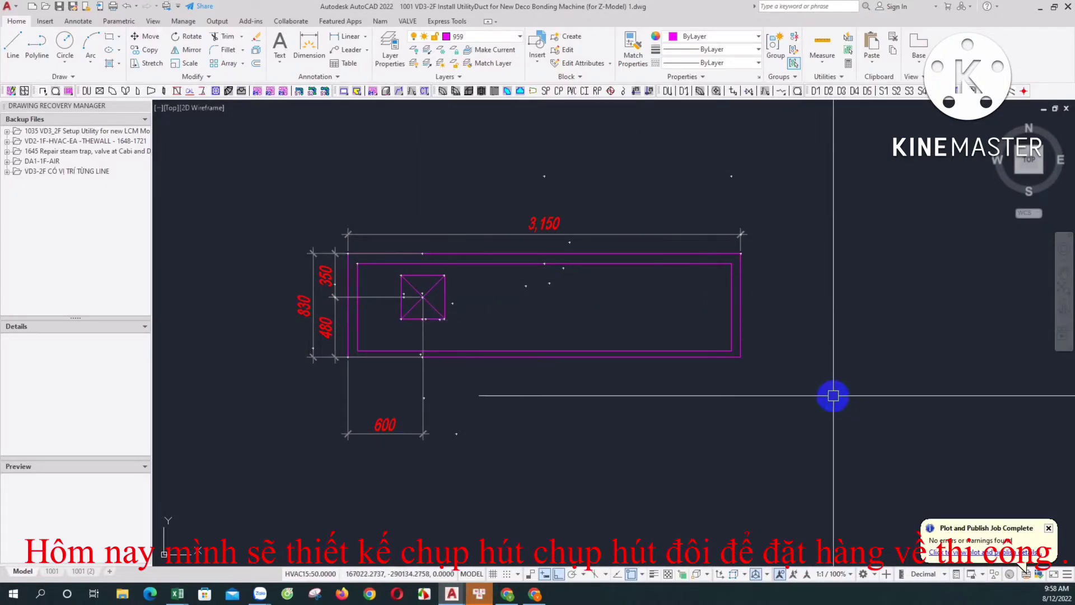
# Move the 600 dimension line up closer to the hood outline.
pyautogui.click(414, 434)
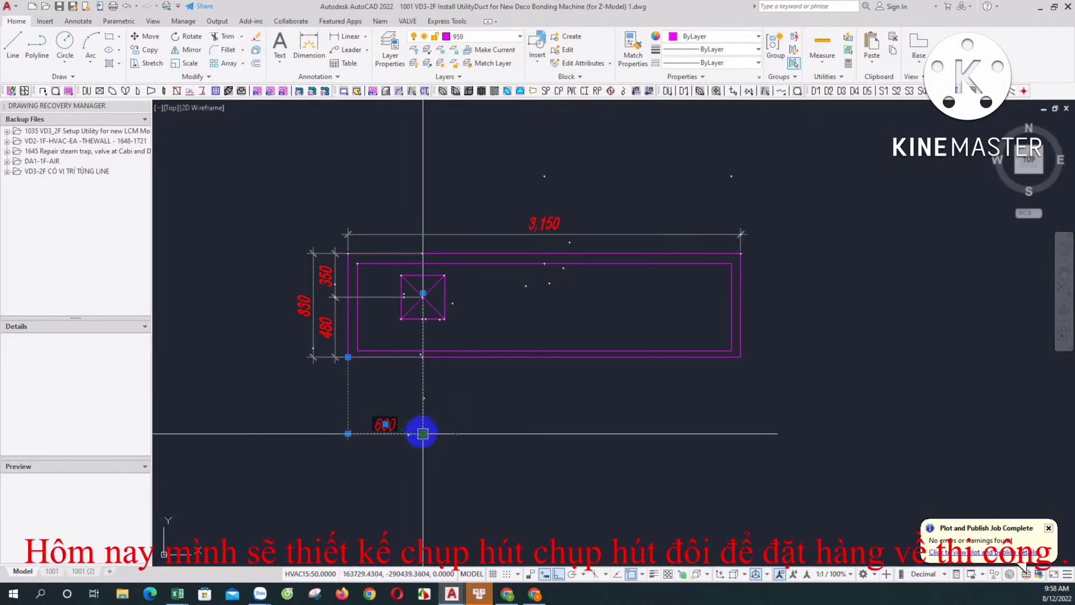
pyautogui.click(422, 383)
pyautogui.press('Escape')
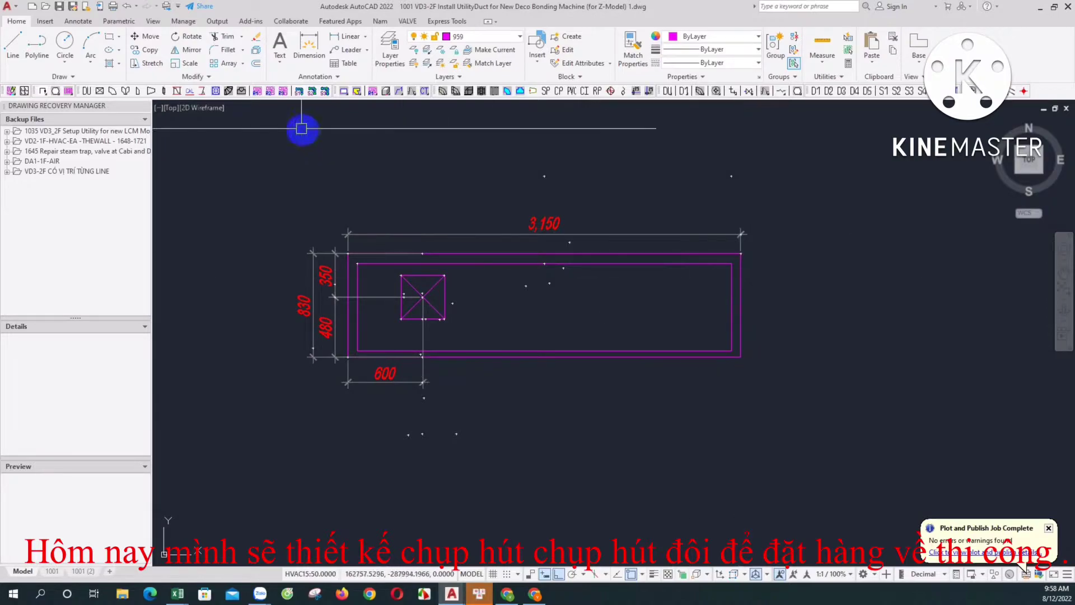
# Add an 825 dimension from the bottom-right corner, in line with the 600 dimension.
pyautogui.click(322, 39)
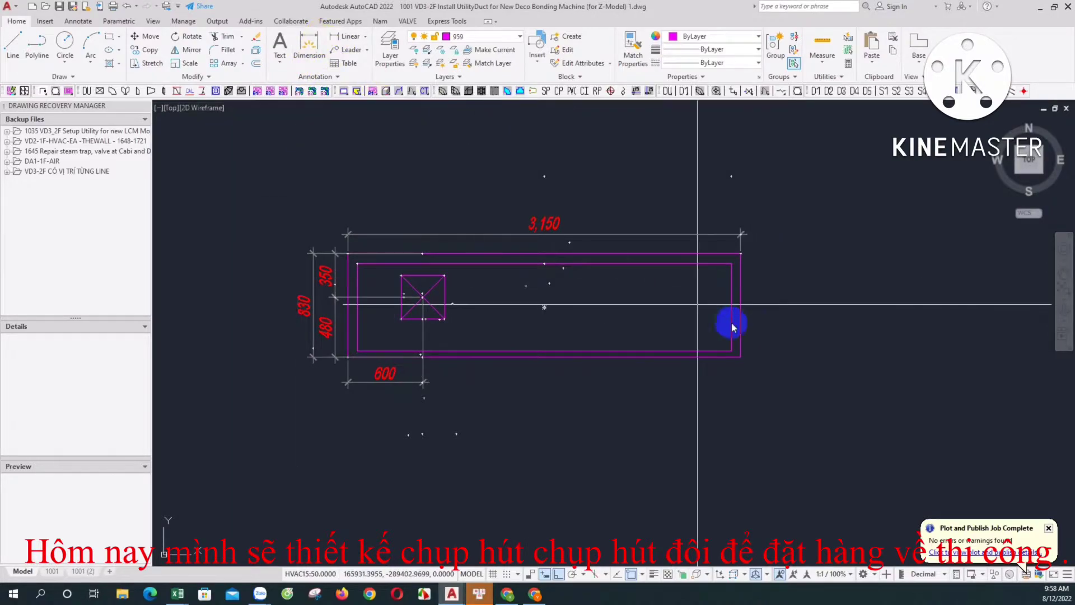
pyautogui.click(741, 356)
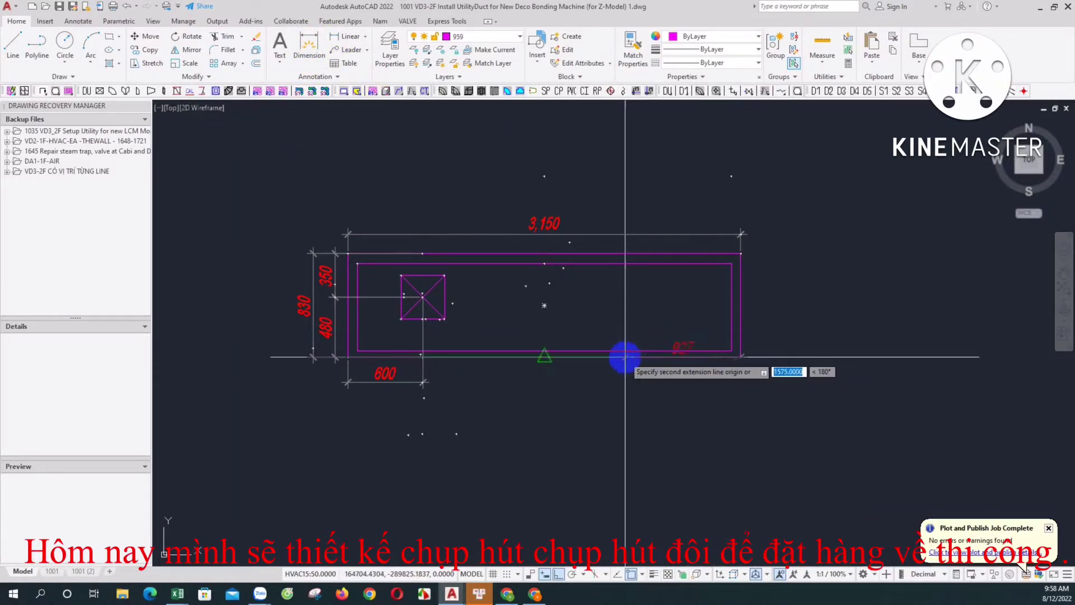
pyautogui.write('825')
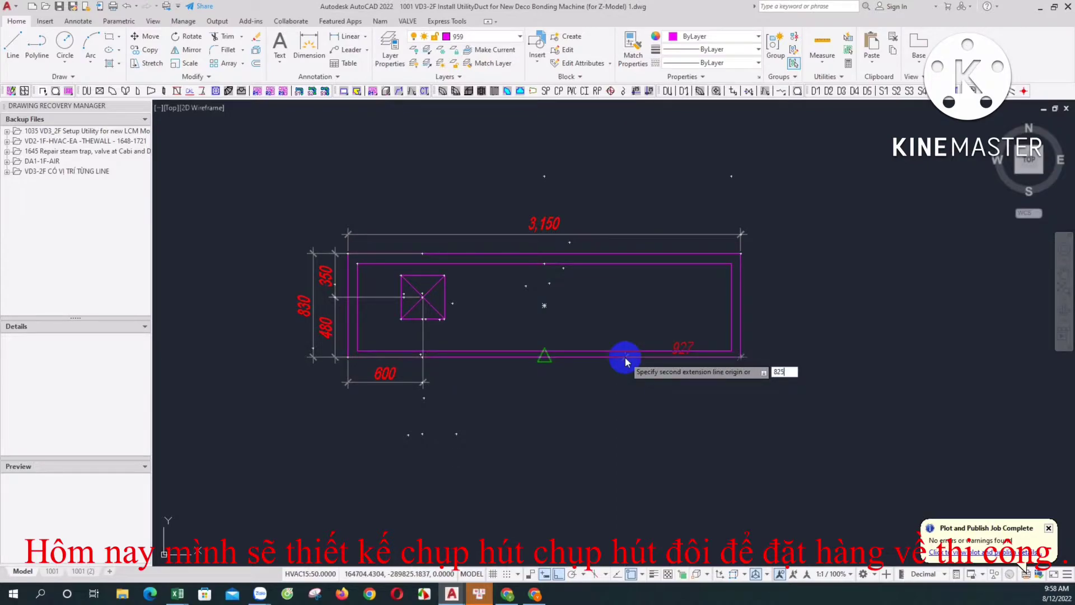
pyautogui.press('Return')
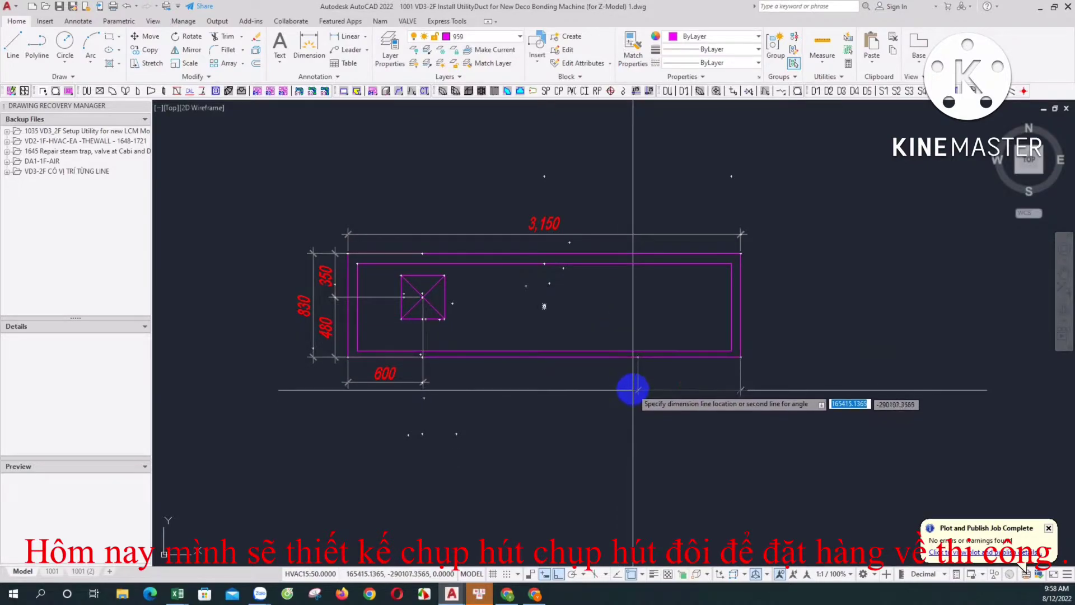
pyautogui.click(632, 383)
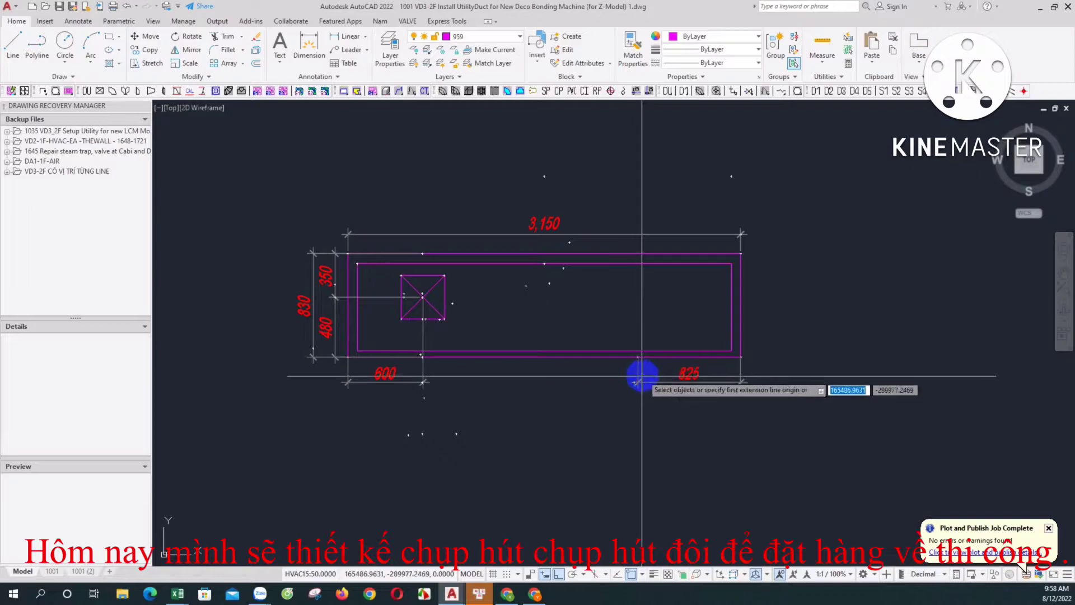
pyautogui.press('Escape')
pyautogui.click(638, 367)
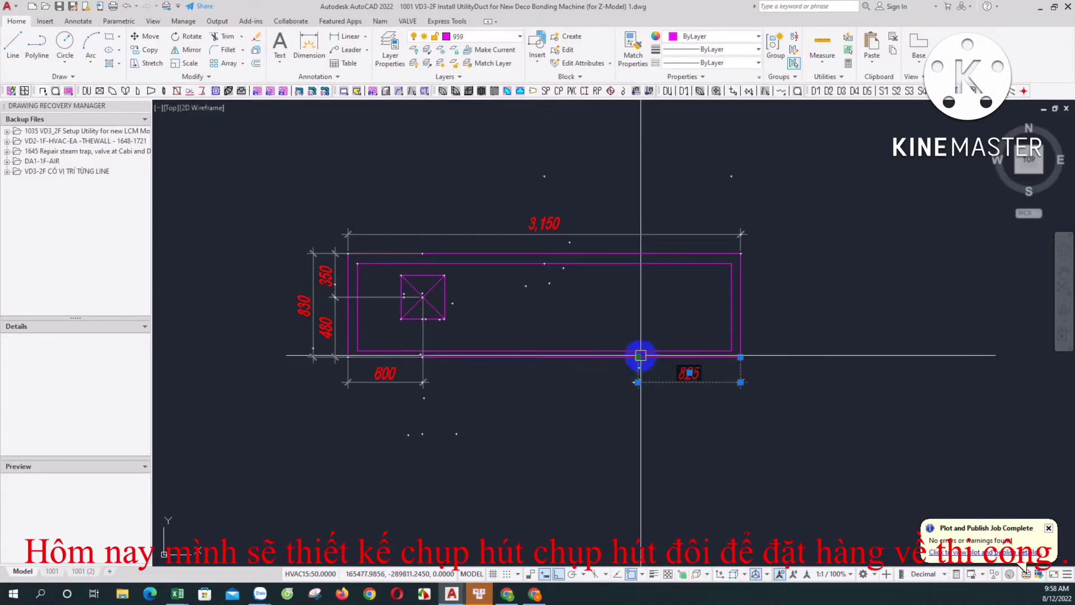
pyautogui.click(640, 355)
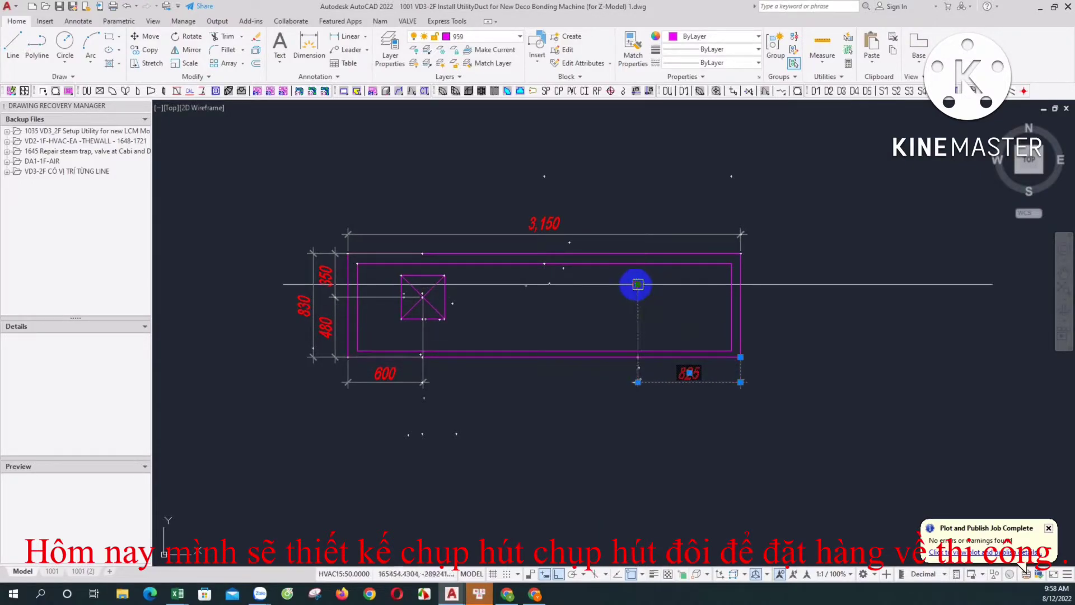
pyautogui.press('Escape')
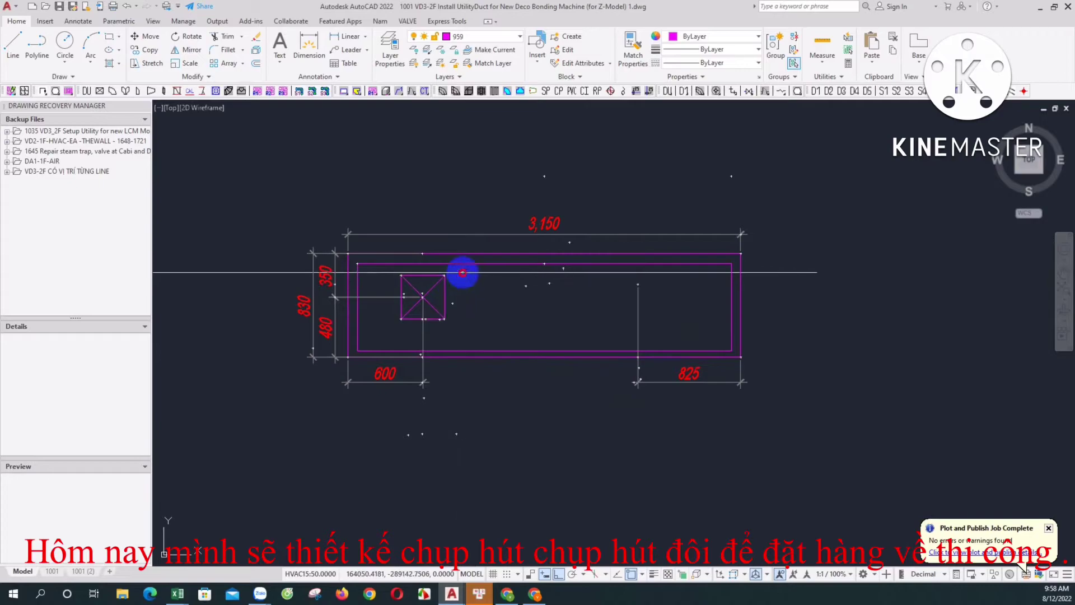
# Copy the crossed square onto the 825 extension line.
pyautogui.click(431, 320)
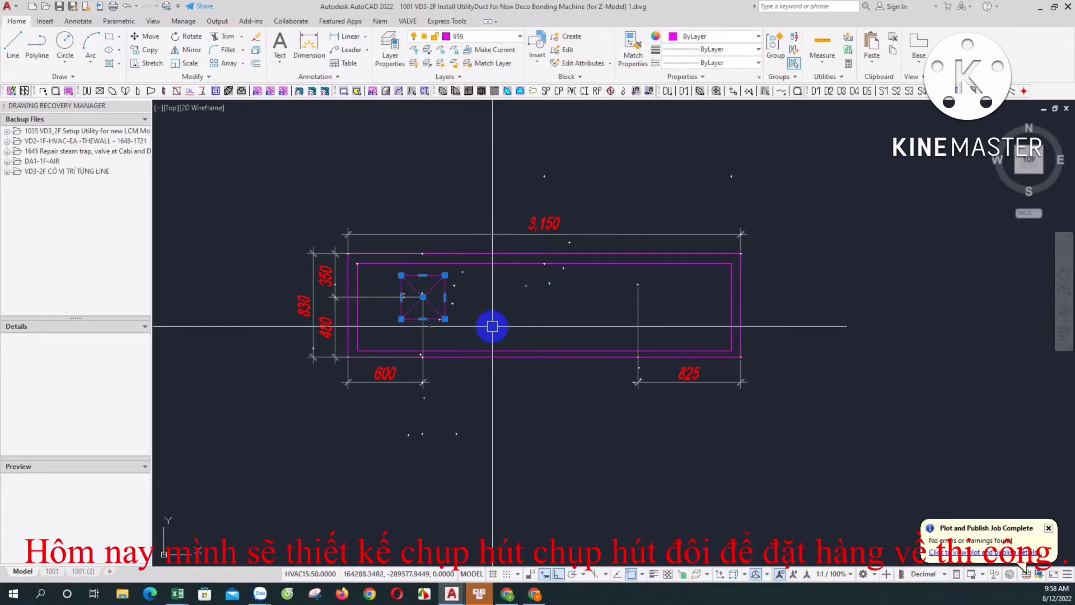
pyautogui.write('m')
pyautogui.press('Return')
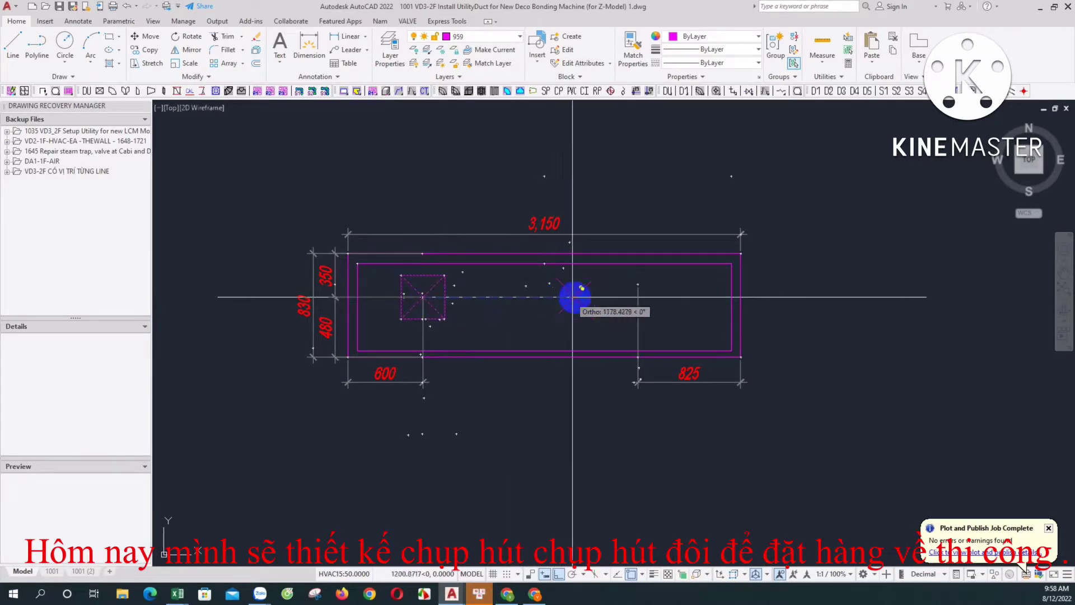
pyautogui.click(638, 297)
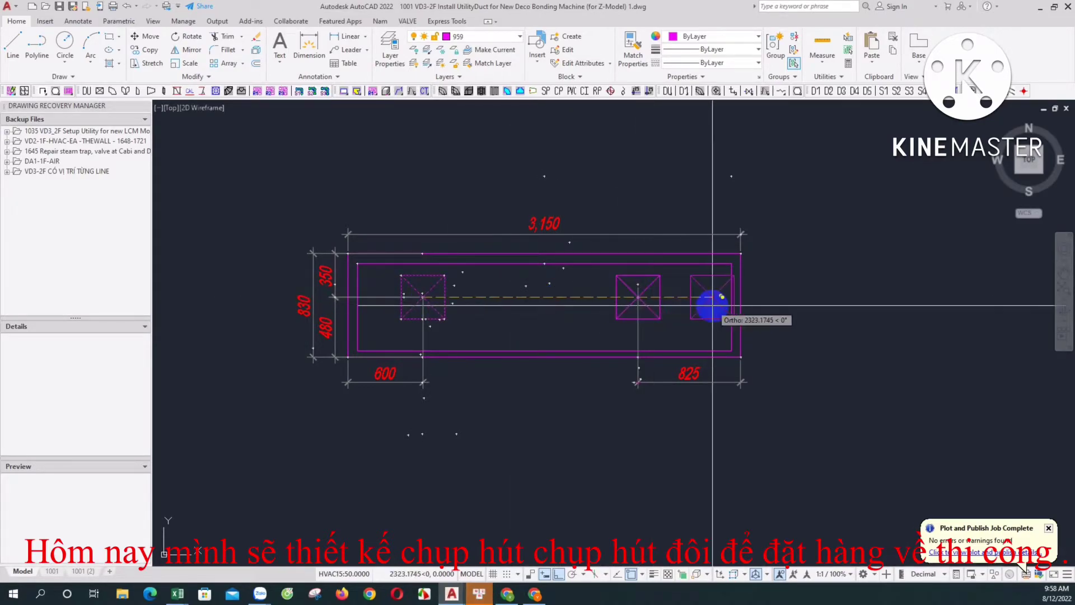
# Stretch the 825, 600 and 480 dimension extension lines to reach the squares.
pyautogui.click(638, 330)
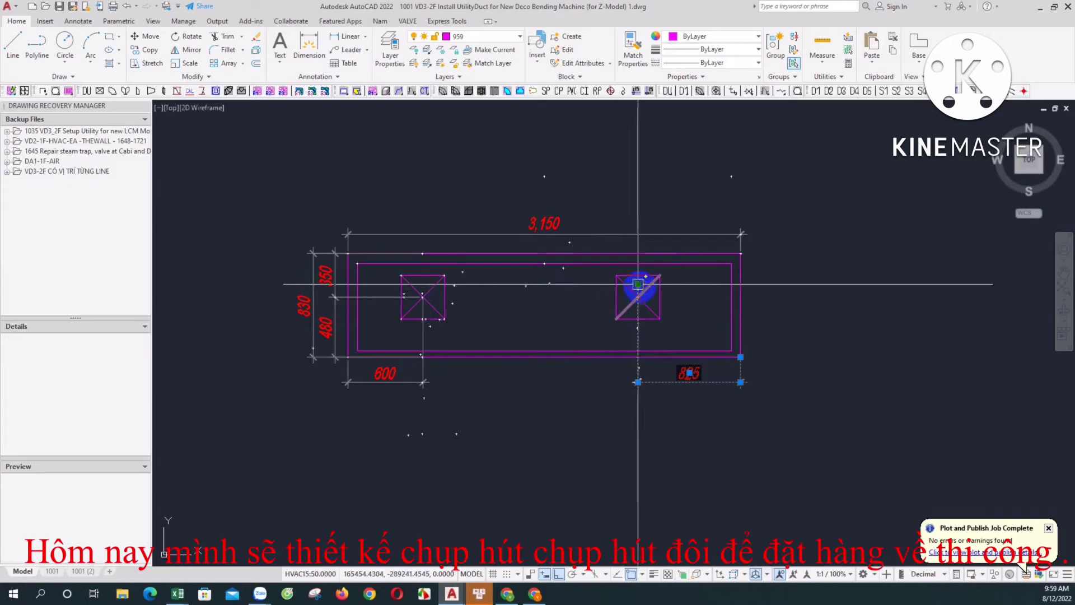
pyautogui.click(638, 319)
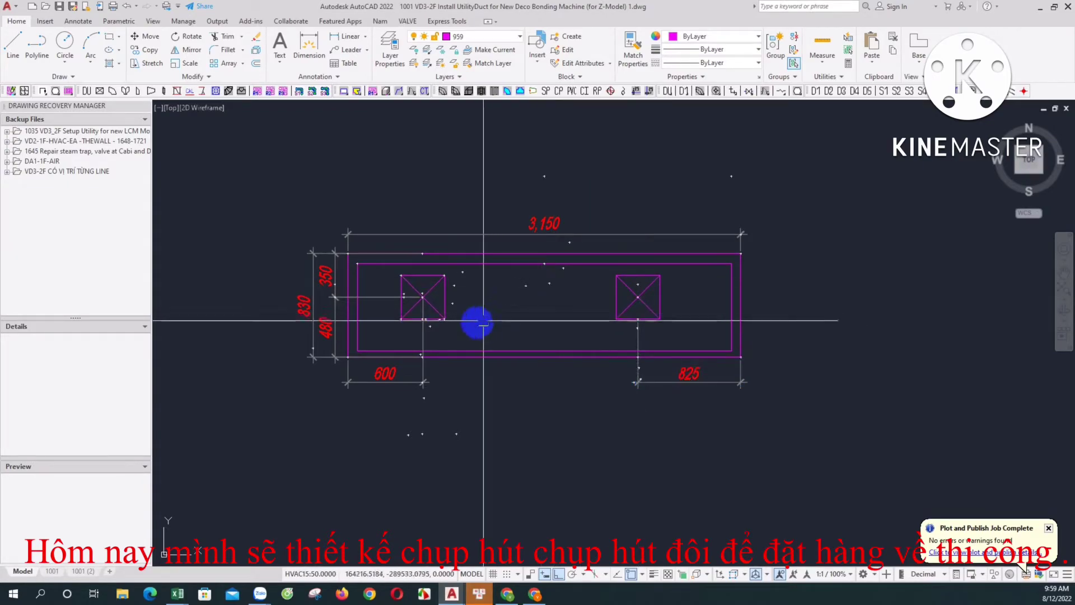
pyautogui.click(422, 319)
pyautogui.click(416, 298)
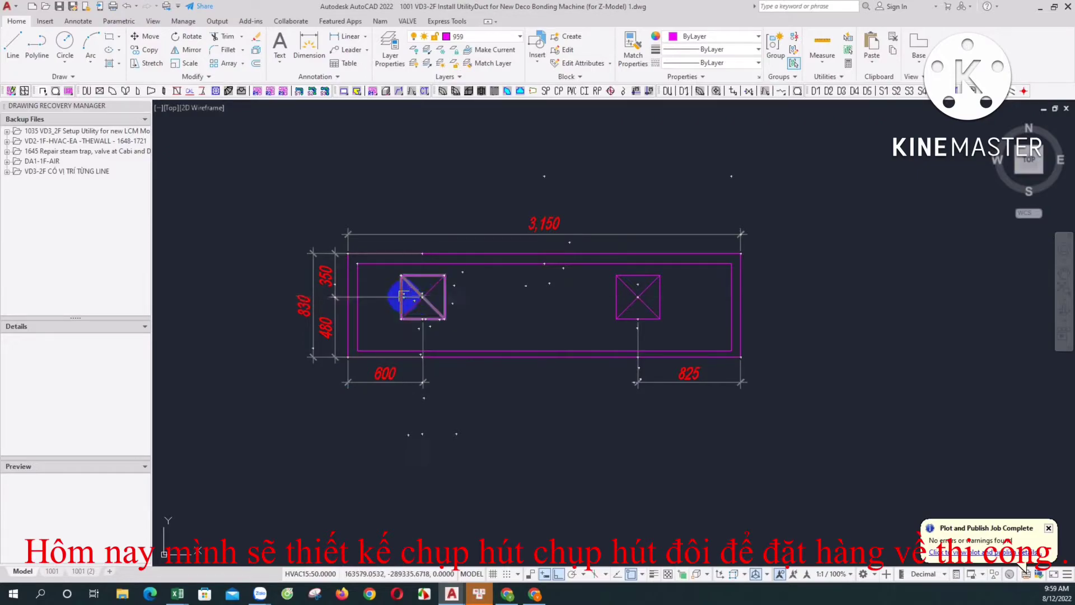
pyautogui.click(422, 297)
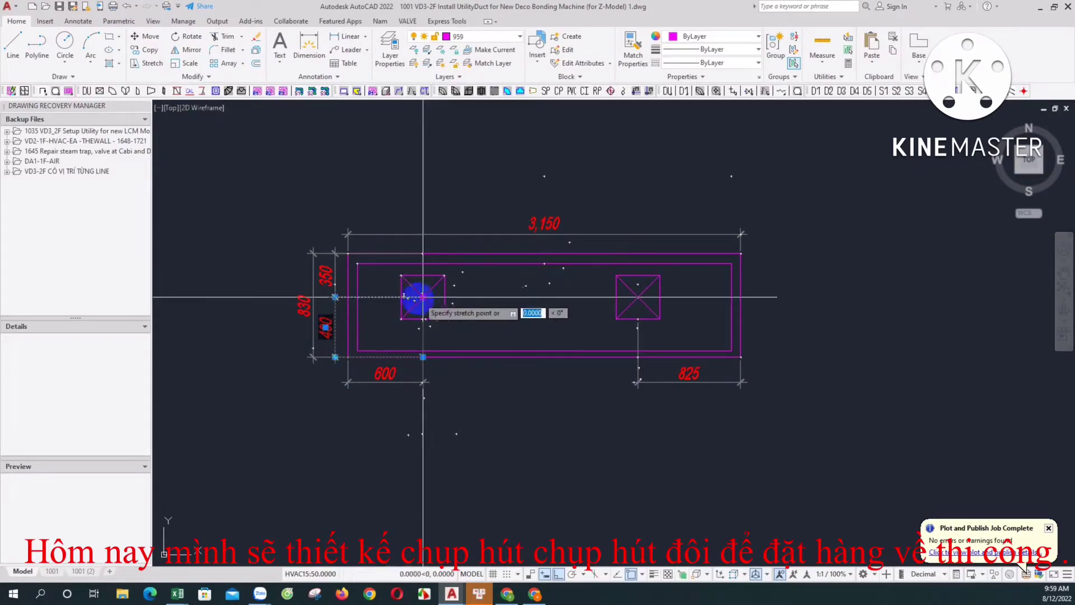
pyautogui.click(401, 297)
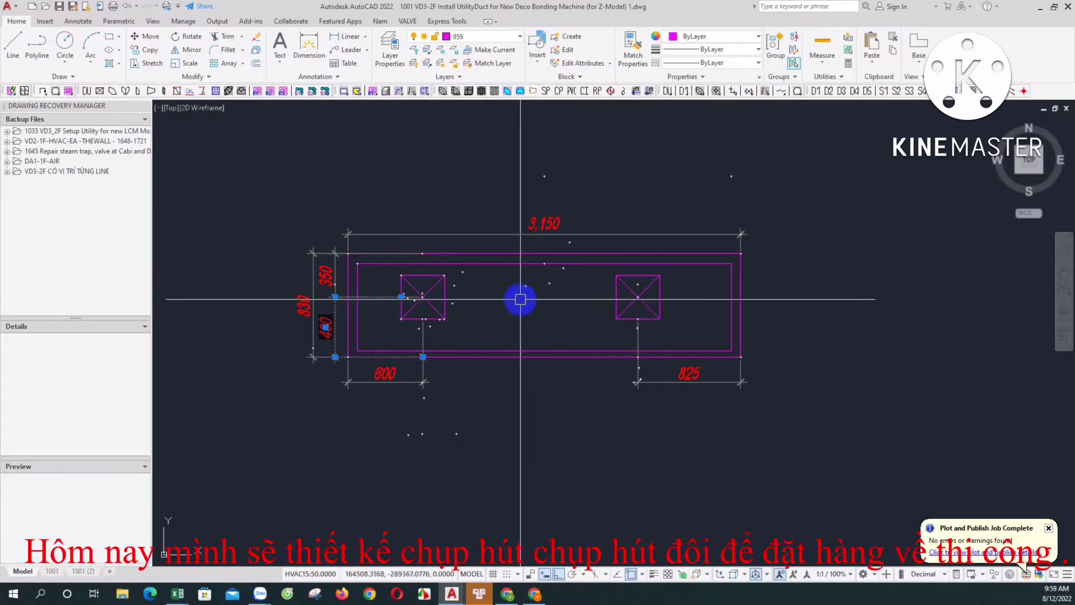
pyautogui.press('Escape')
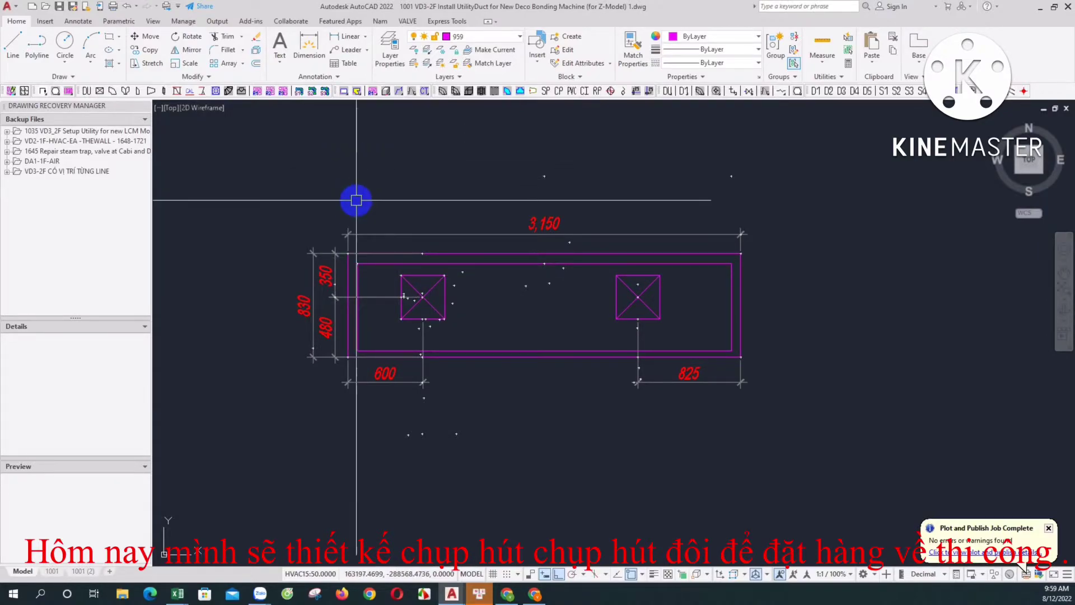
# Move the 3,150 dimension below the hood and reattach it to the bottom corners.
pyautogui.moveTo(354, 179); pyautogui.dragTo(193, 134)
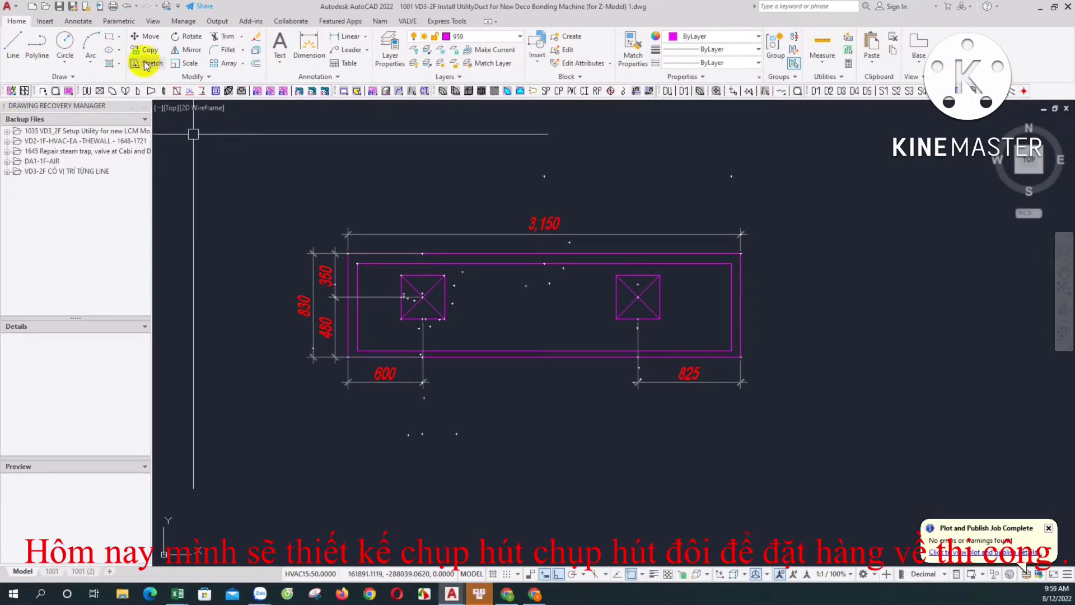
pyautogui.click(468, 234)
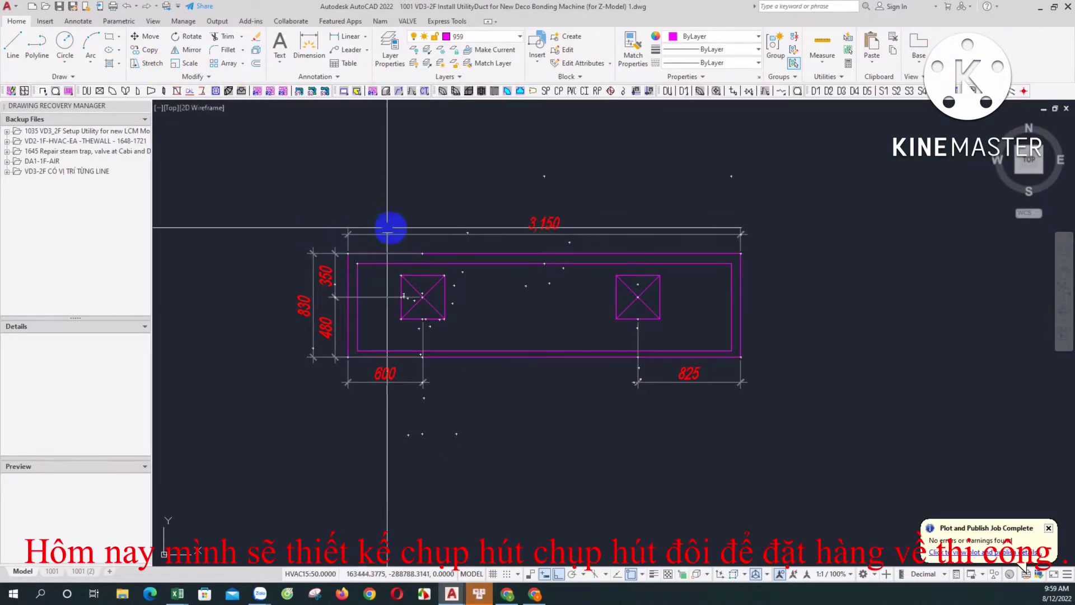
pyautogui.click(348, 235)
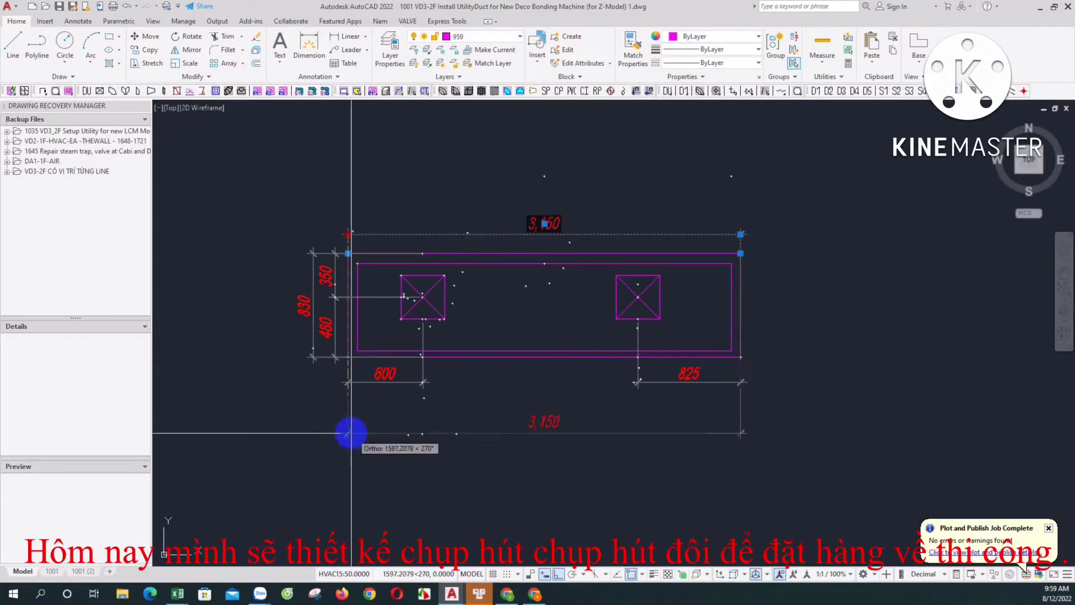
pyautogui.click(348, 406)
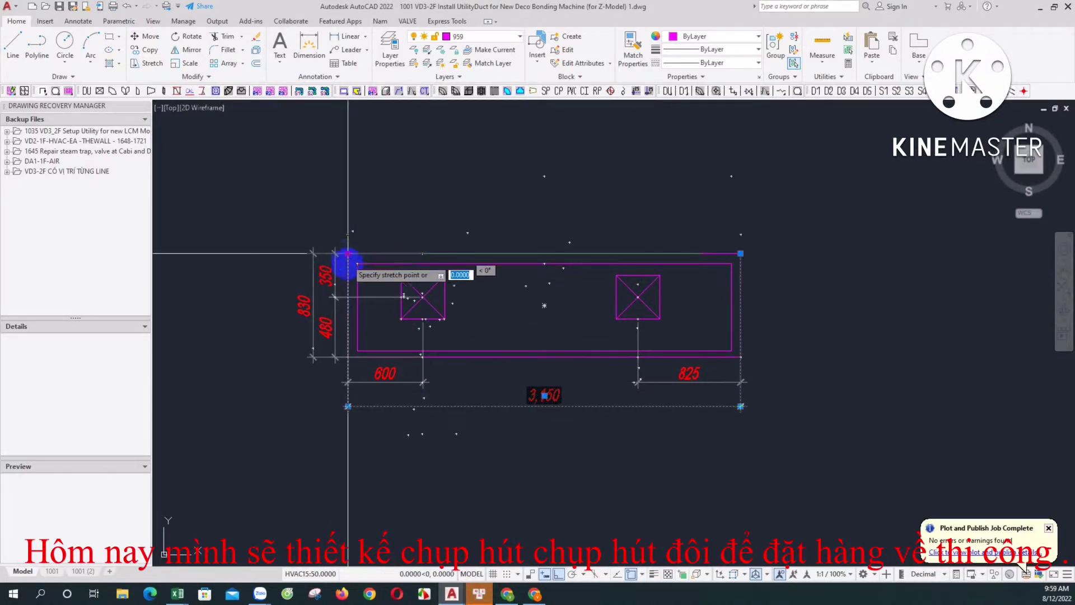
pyautogui.press('Escape')
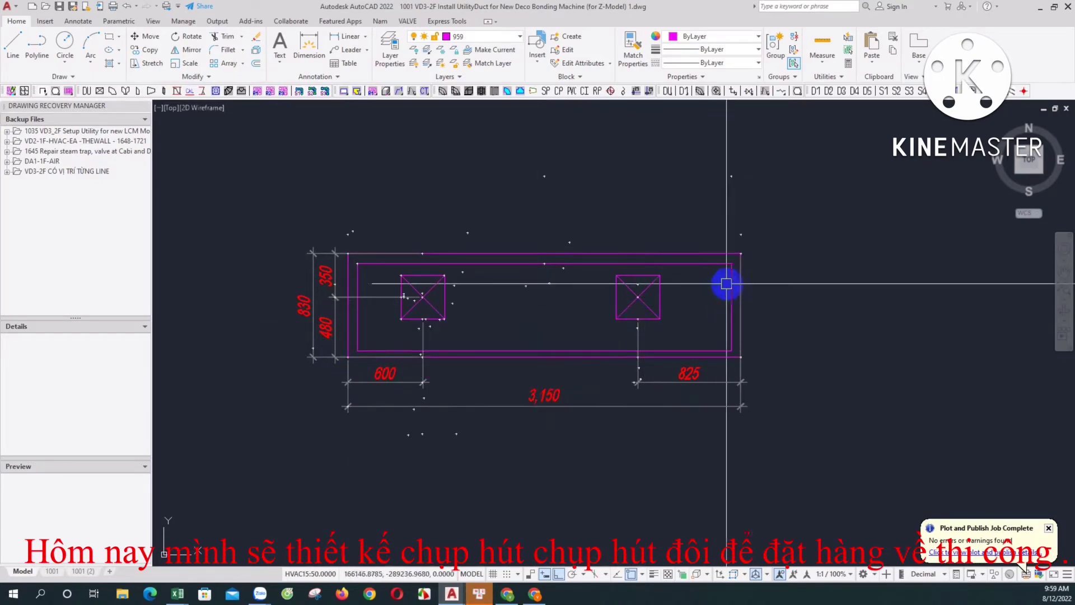
pyautogui.click(739, 284)
pyautogui.click(741, 253)
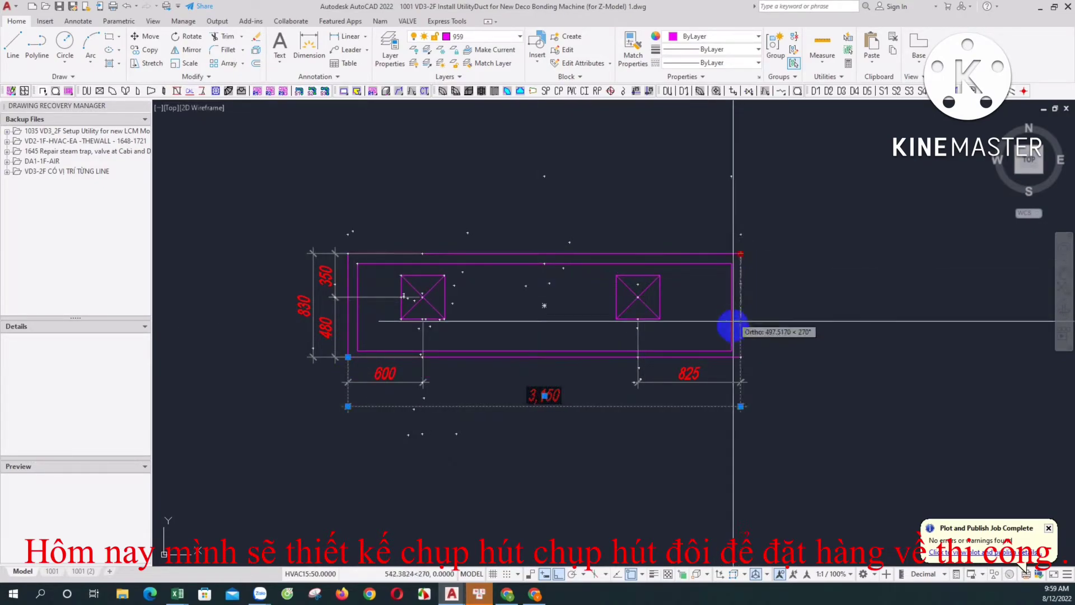
pyautogui.click(740, 357)
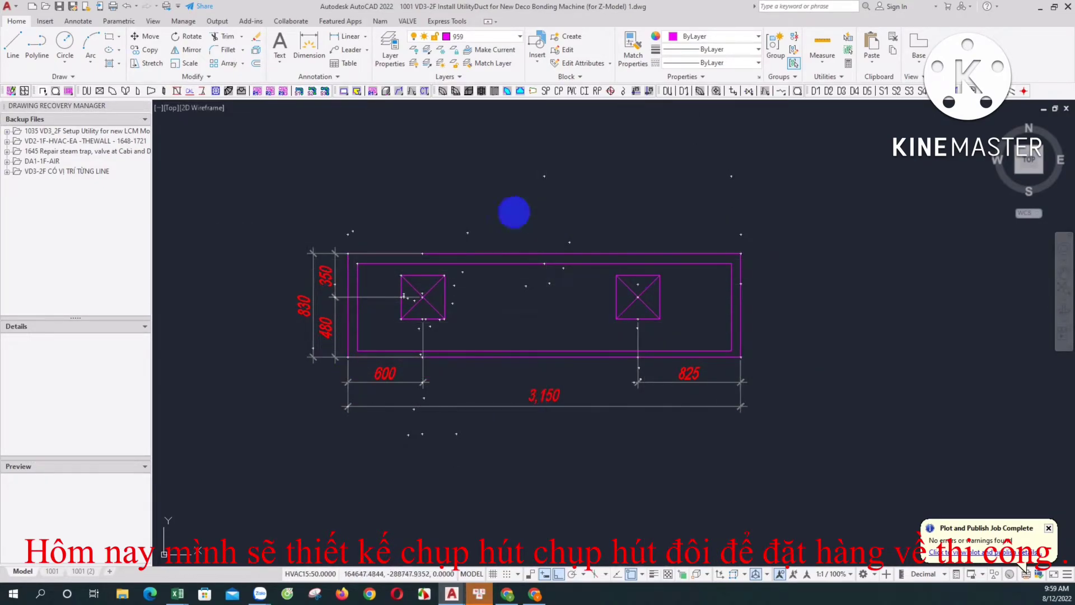
# Add chained 860, 780 and 1,510 dimensions along the hood's top edge.
pyautogui.click(335, 37)
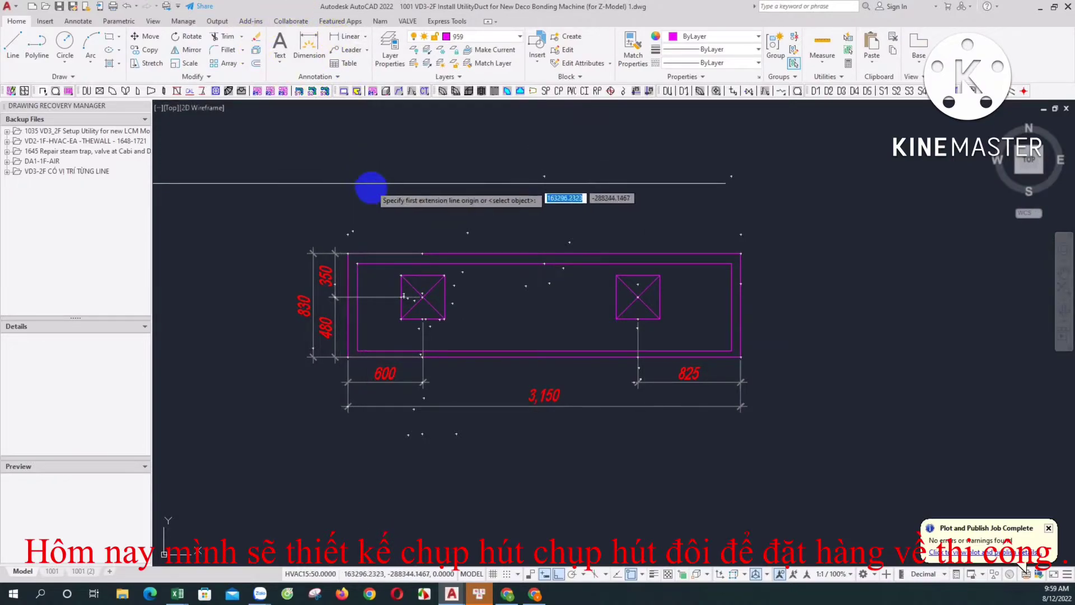
pyautogui.click(348, 253)
pyautogui.write('860')
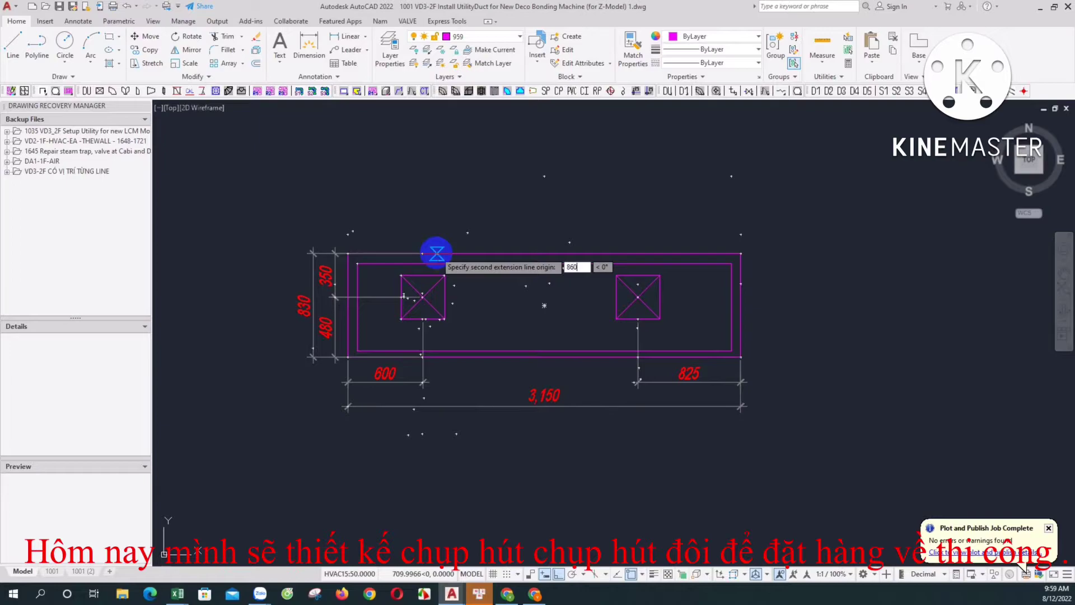
pyautogui.press('Return')
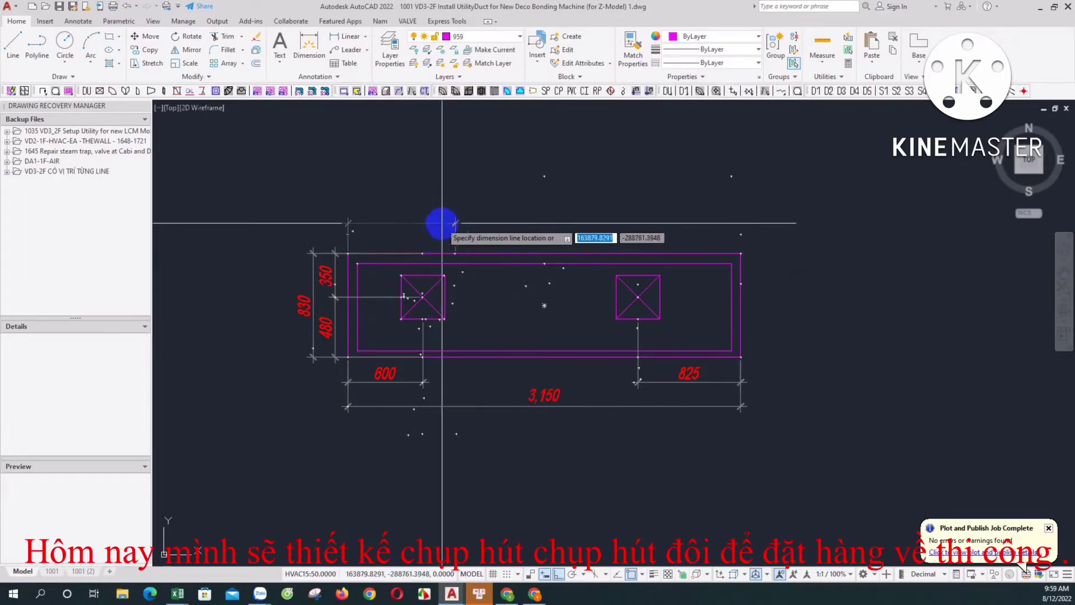
pyautogui.click(442, 226)
pyautogui.press('Return')
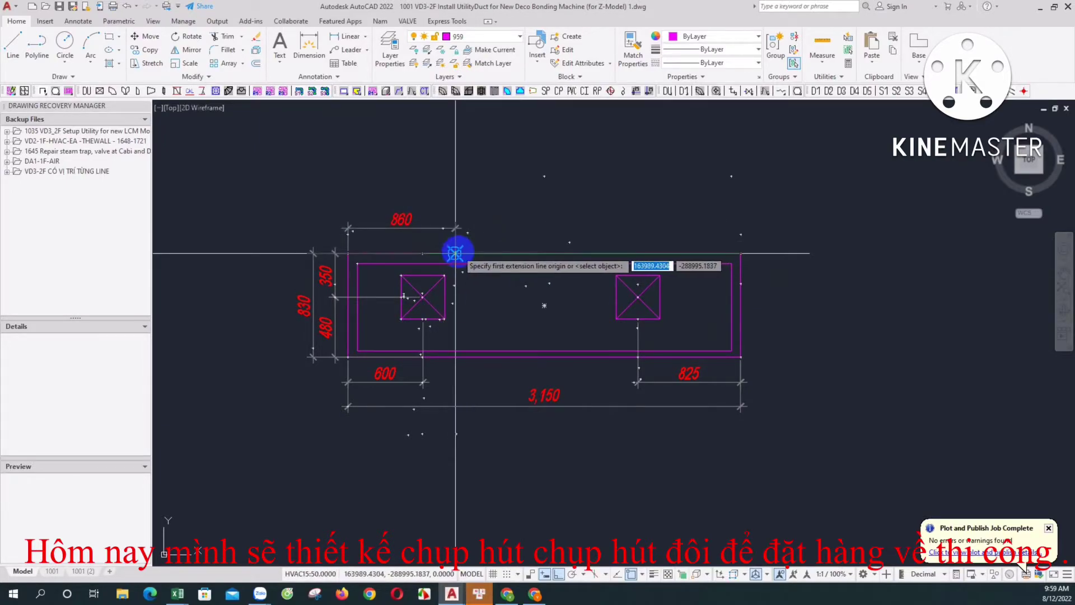
pyautogui.click(456, 252)
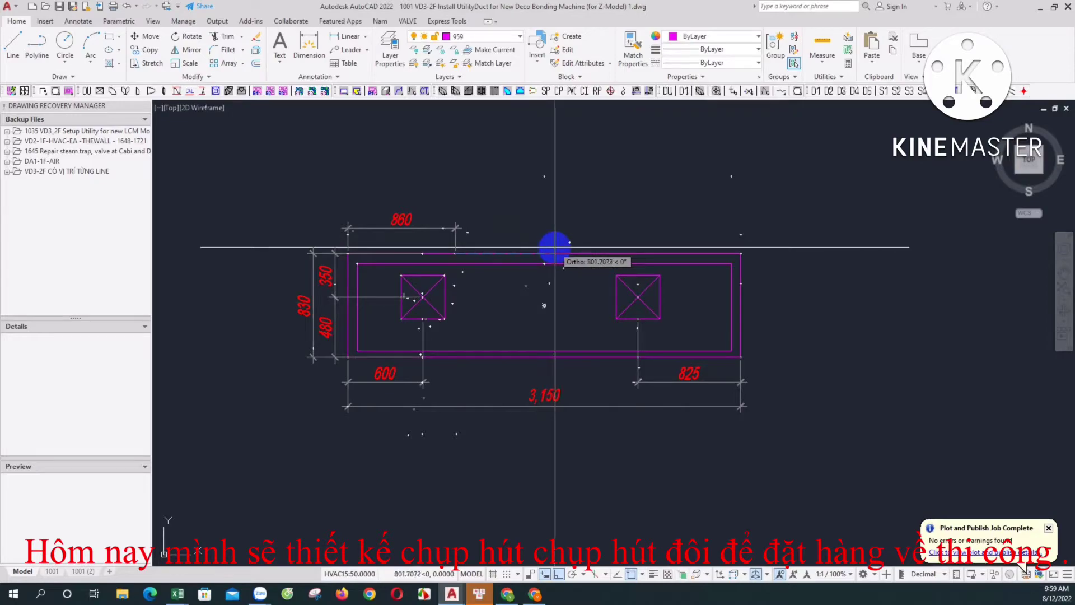
pyautogui.write('780')
pyautogui.press('Return')
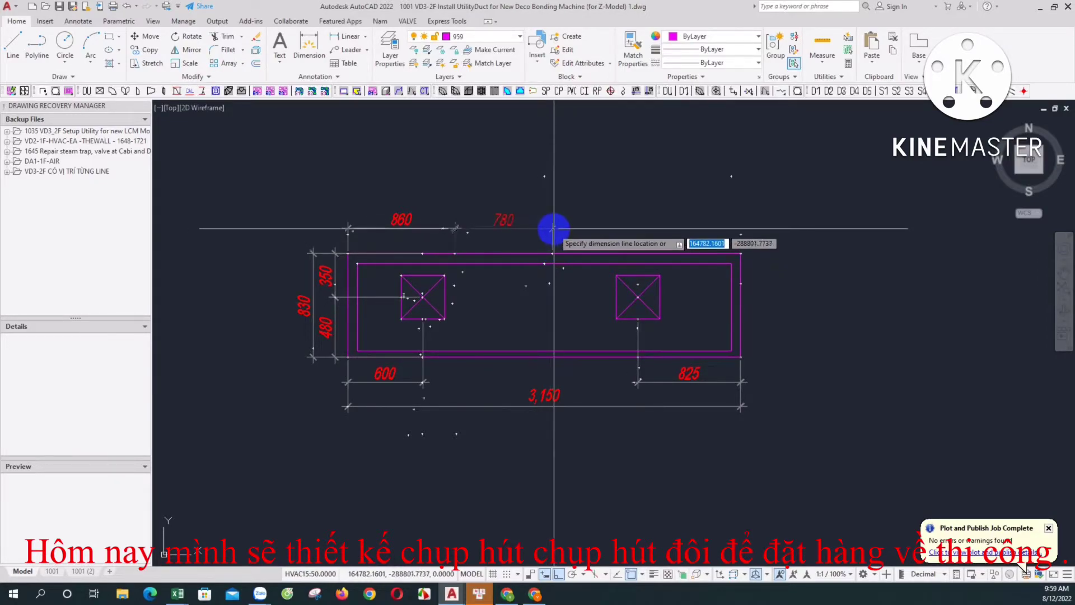
pyautogui.click(554, 227)
pyautogui.press('Return')
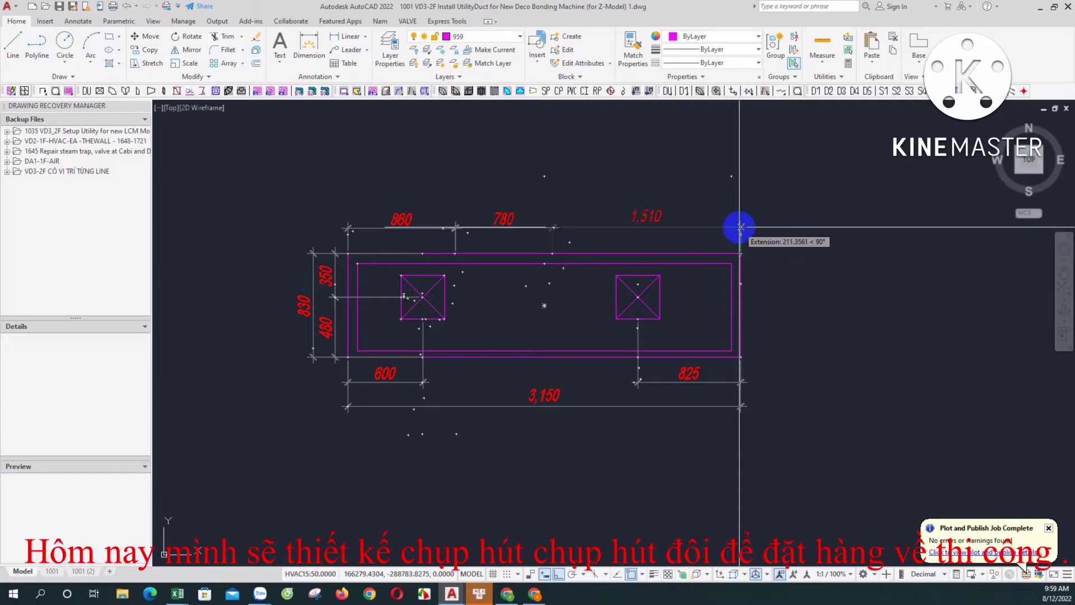
pyautogui.click(741, 228)
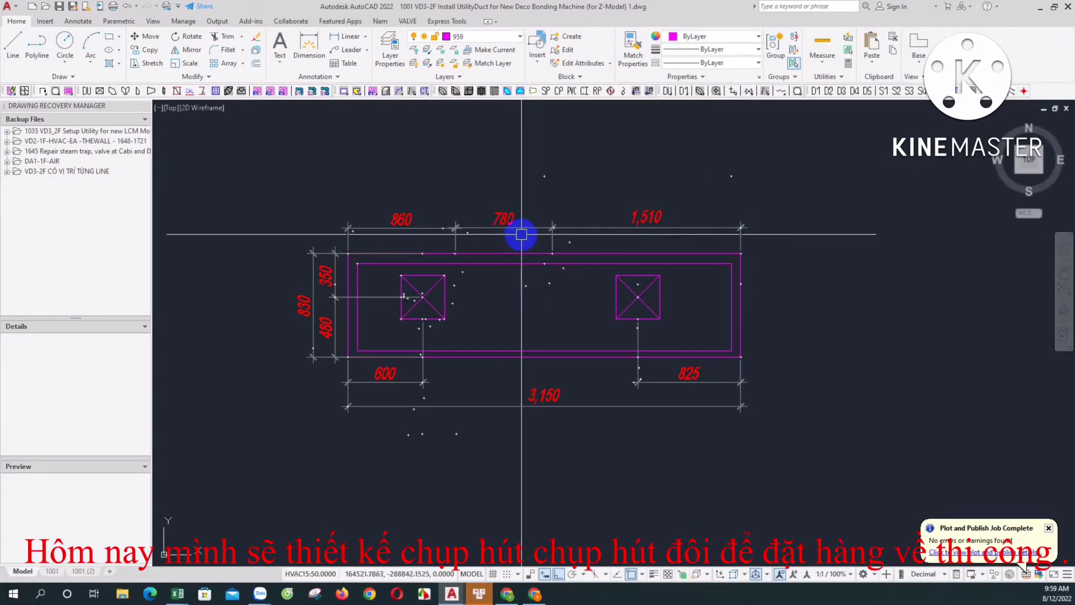
# Dimension the left square opening 350 high and 350 wide.
pyautogui.click(340, 38)
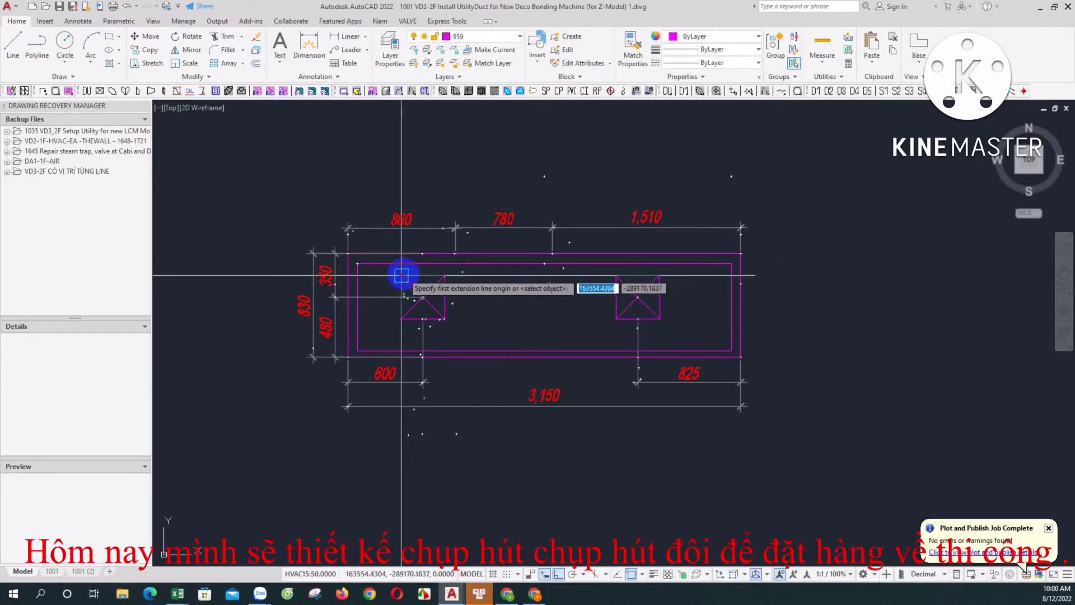
pyautogui.click(445, 276)
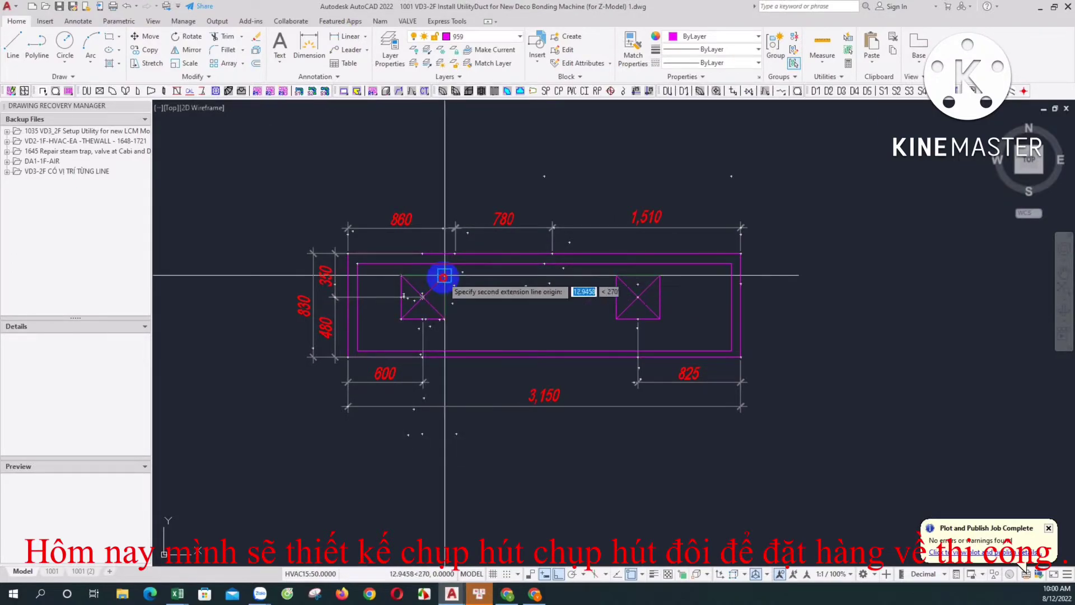
pyautogui.click(445, 320)
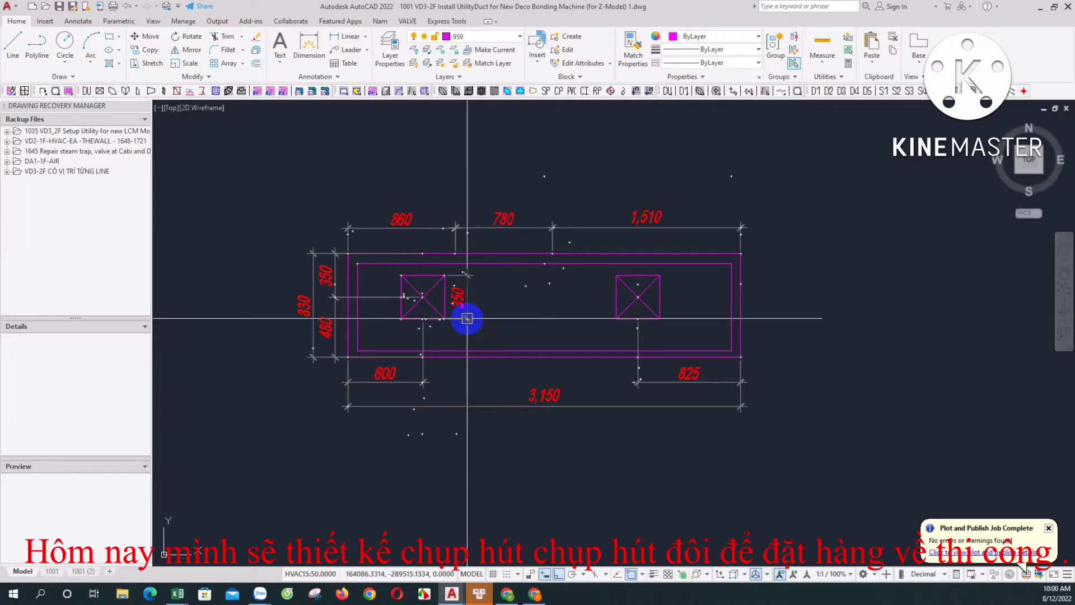
pyautogui.click(467, 318)
pyautogui.press('space')
pyautogui.click(401, 319)
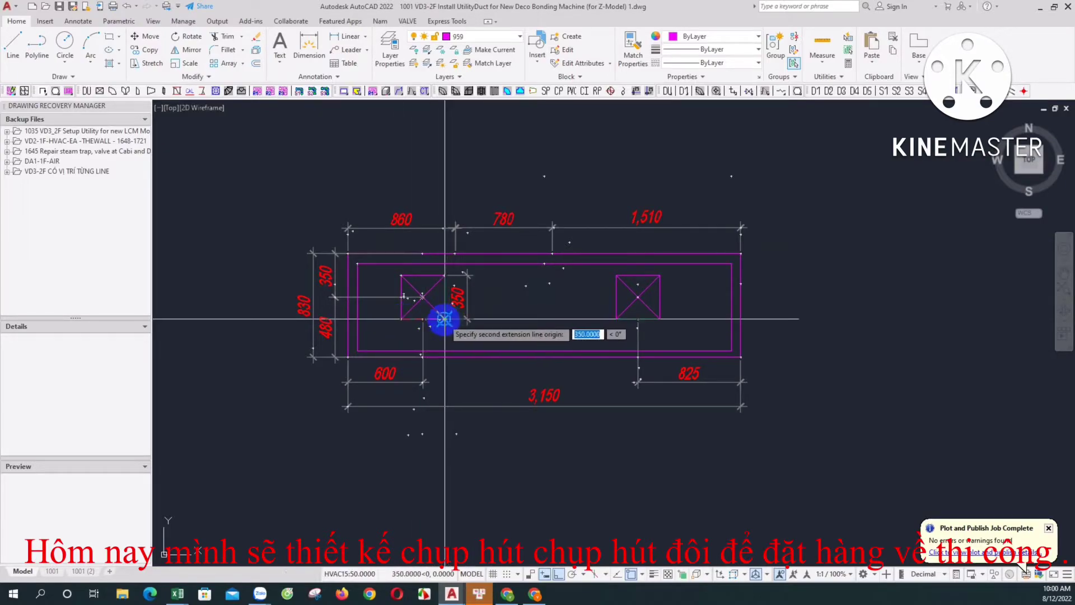
pyautogui.click(444, 319)
pyautogui.click(443, 345)
# Dimension the right square opening 350 wide and 350 high.
pyautogui.press('space')
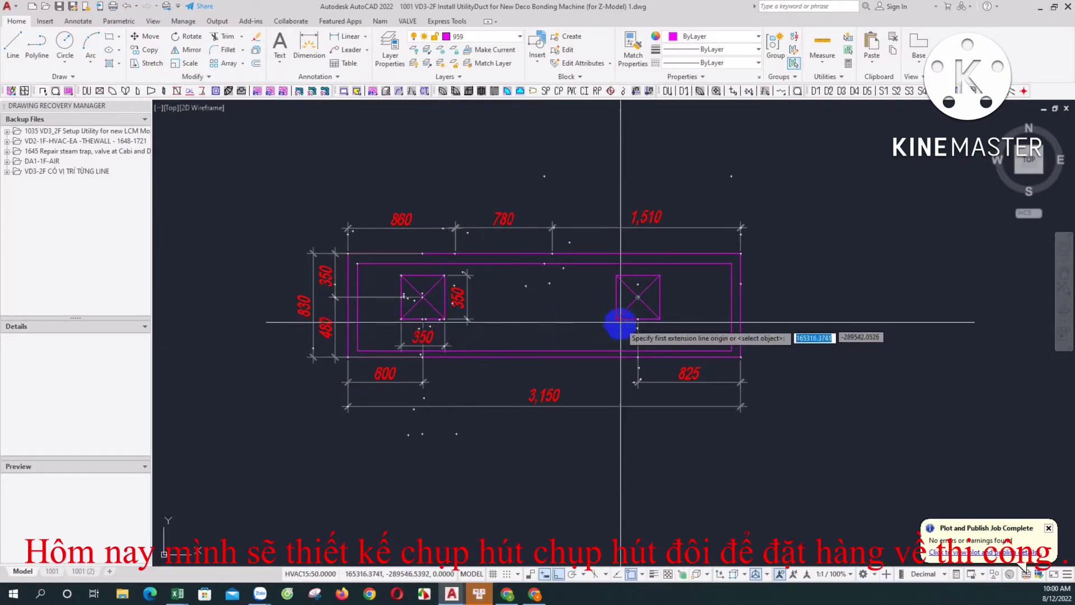
pyautogui.click(616, 320)
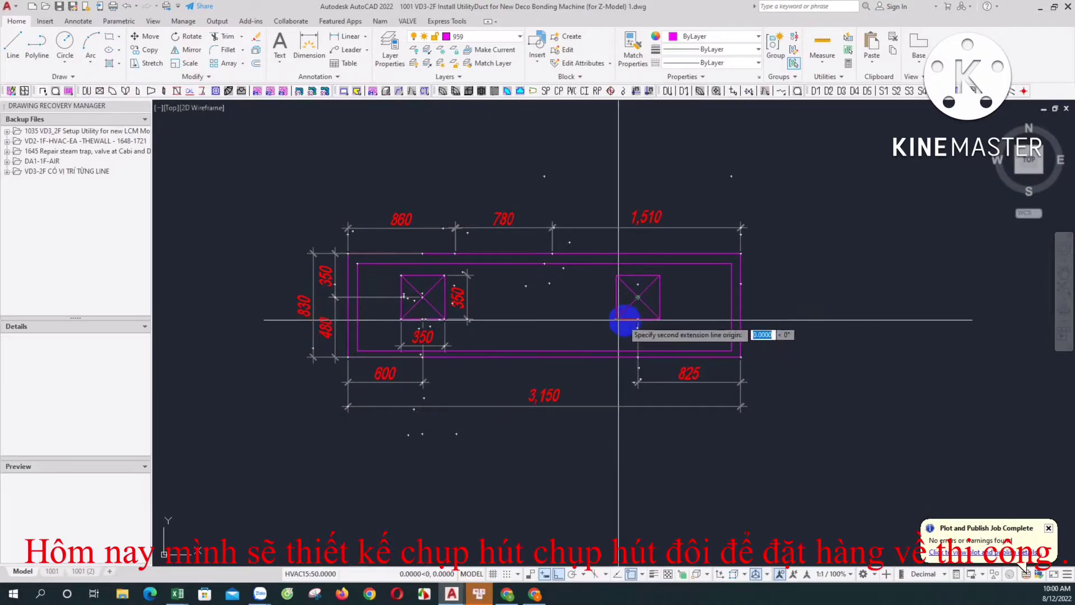
pyautogui.click(659, 319)
pyautogui.click(657, 341)
pyautogui.press('space')
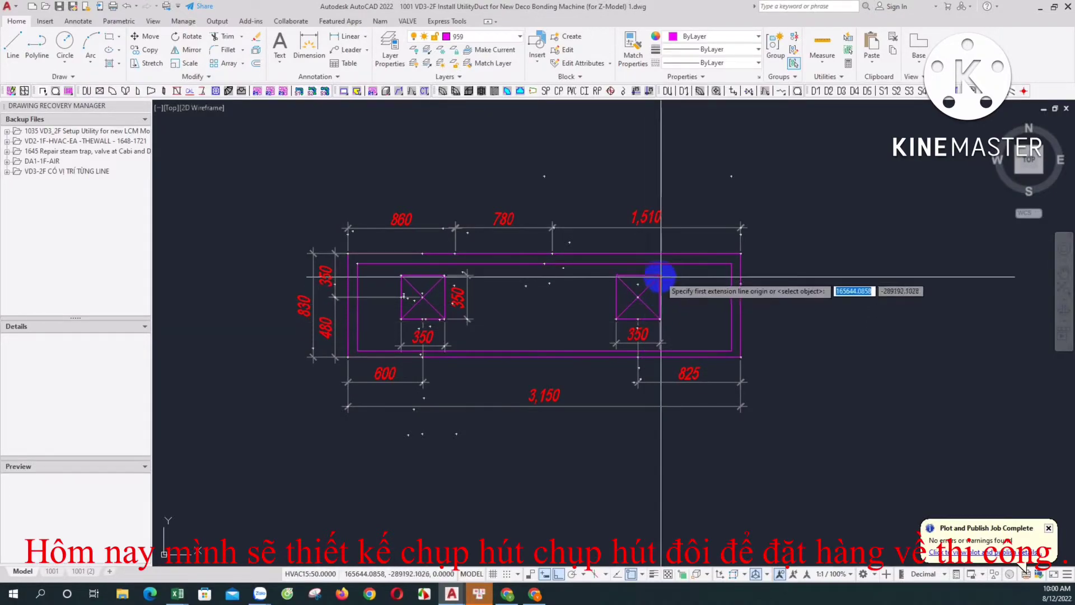
pyautogui.click(660, 275)
pyautogui.click(660, 319)
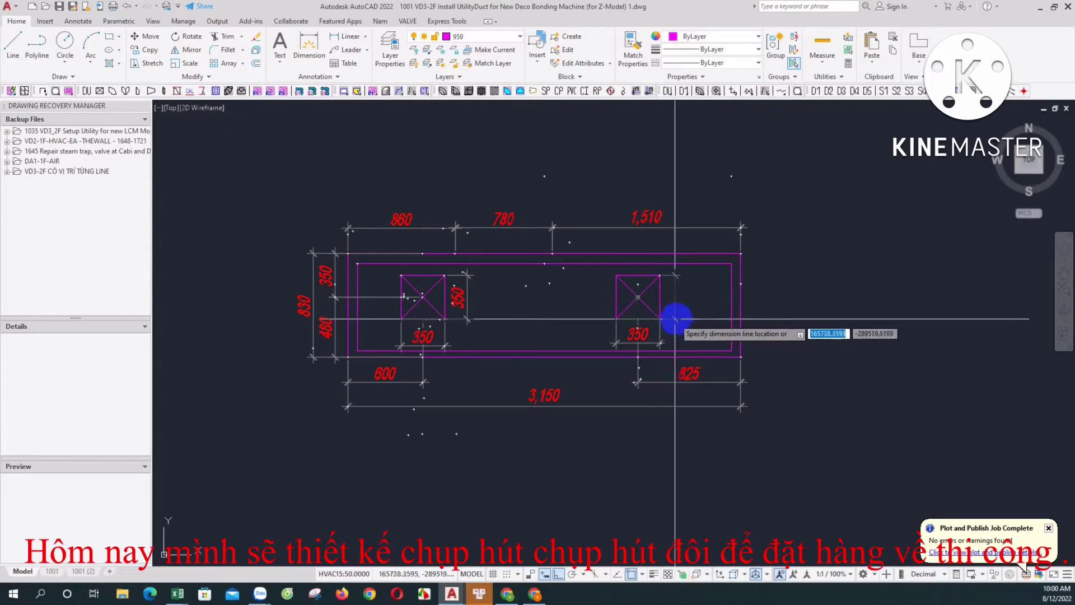
pyautogui.click(682, 315)
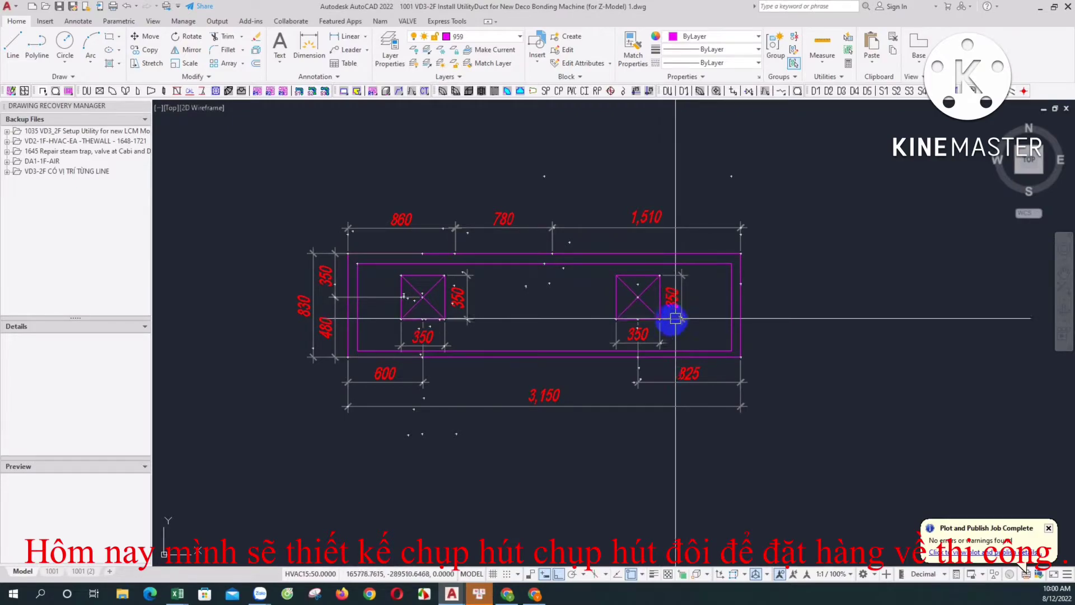
pyautogui.click(621, 341)
# Copy the 350 dimension under the right box to a spot well below the plan.
pyautogui.write('Co')
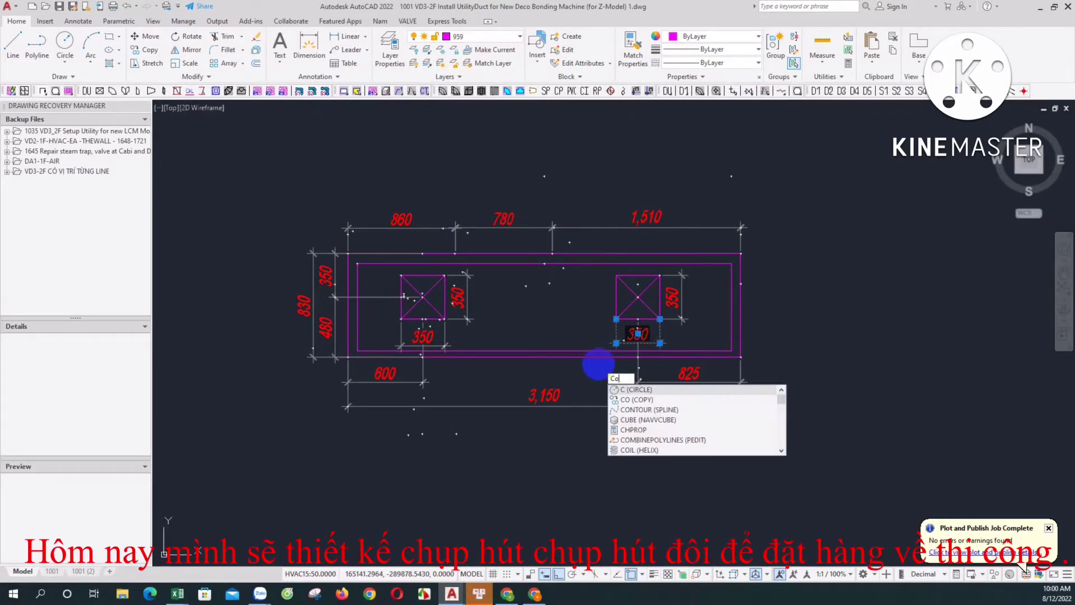
pyautogui.press('Return')
pyautogui.click(616, 336)
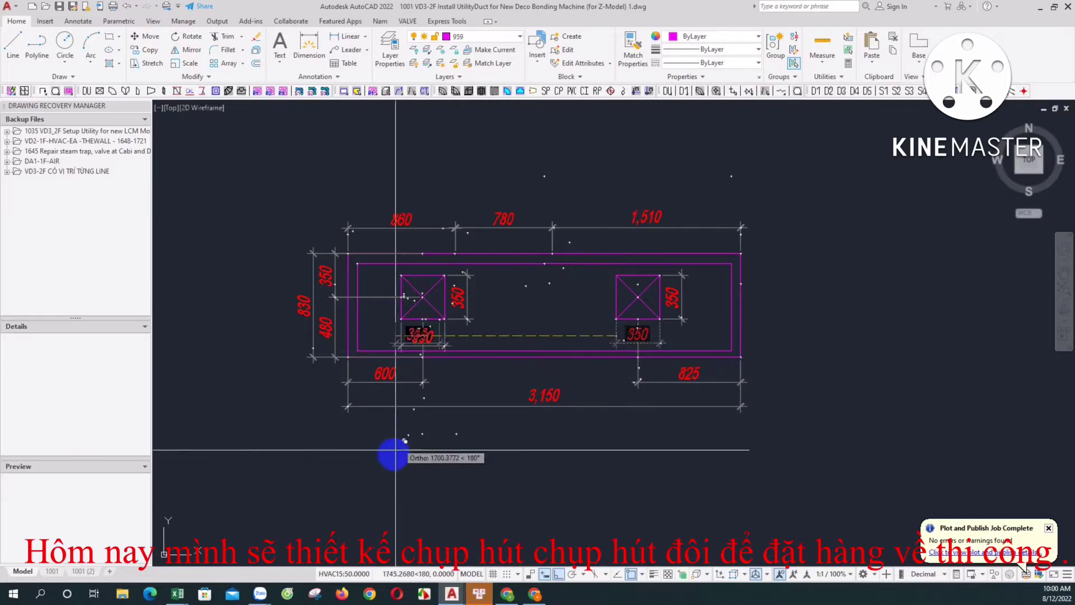
pyautogui.click(513, 465)
pyautogui.press('Escape')
pyautogui.click(633, 457)
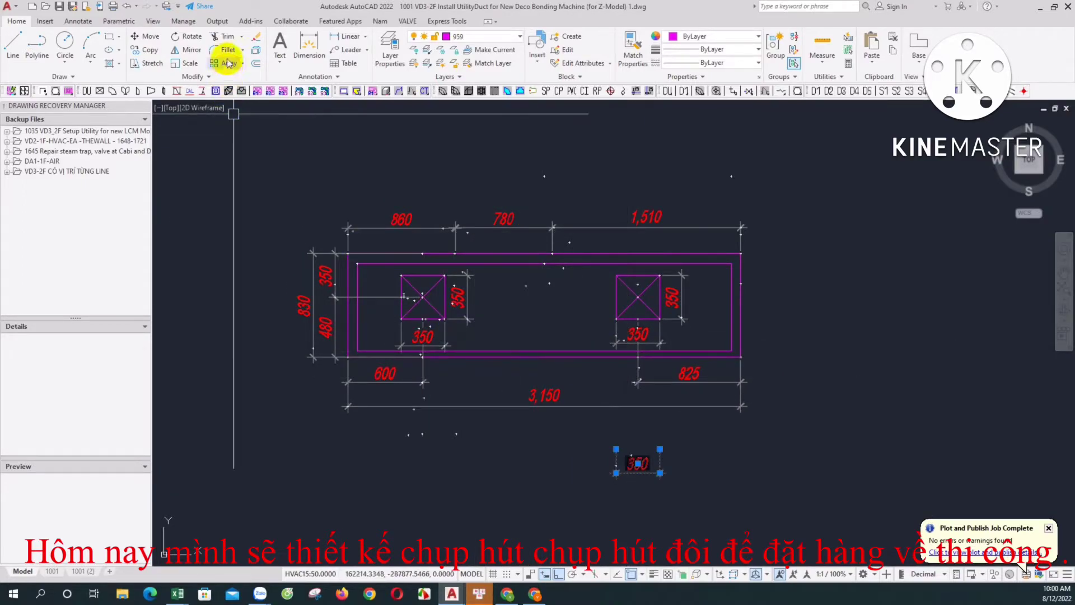
# Select the copied dimension below the plan, then pan to free space on the left.
pyautogui.press('Escape')
pyautogui.click(624, 438)
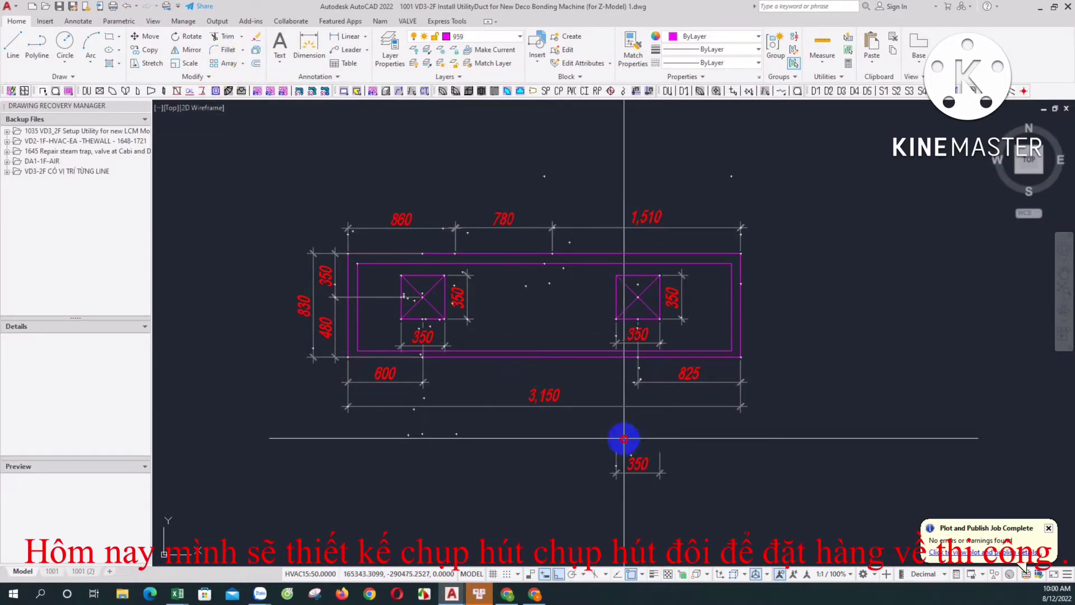
pyautogui.click(599, 491)
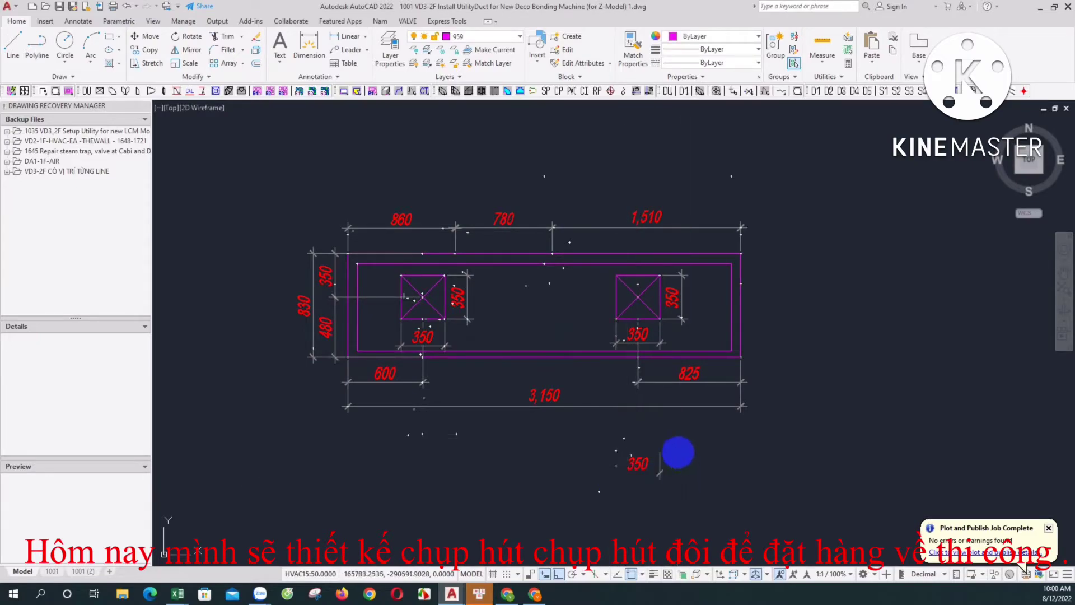
pyautogui.click(678, 448)
pyautogui.press('Escape')
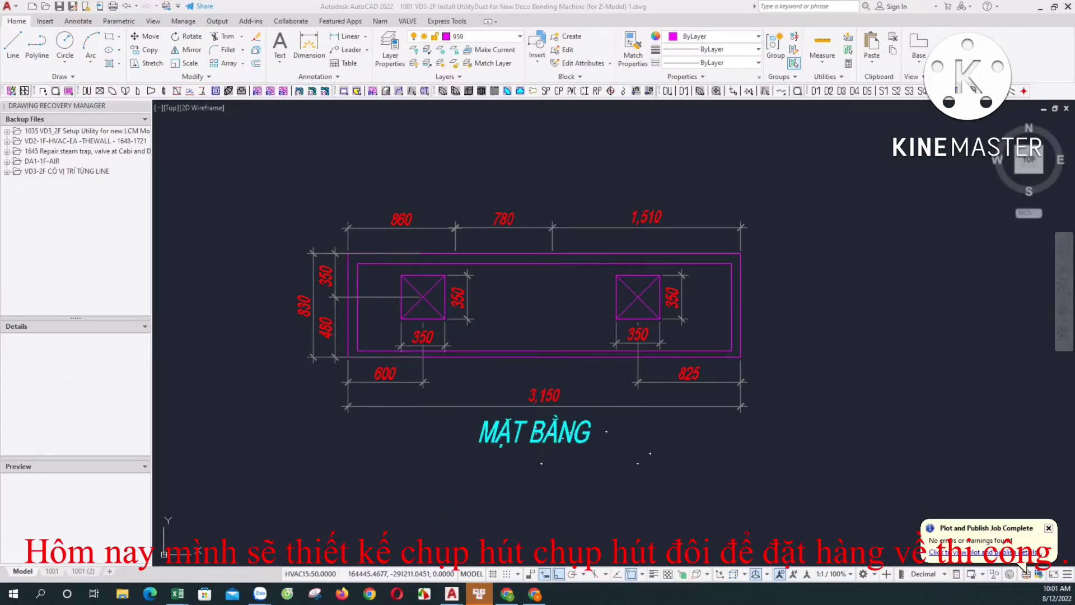
pyautogui.click(259, 403)
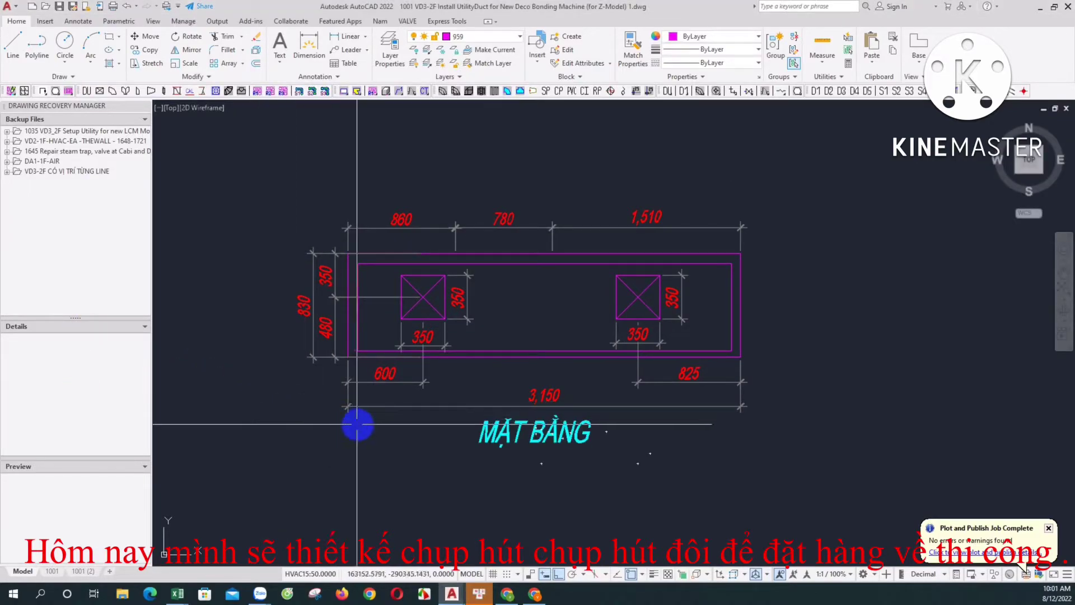
pyautogui.moveTo(360, 424); pyautogui.dragTo(413, 359, button='middle')
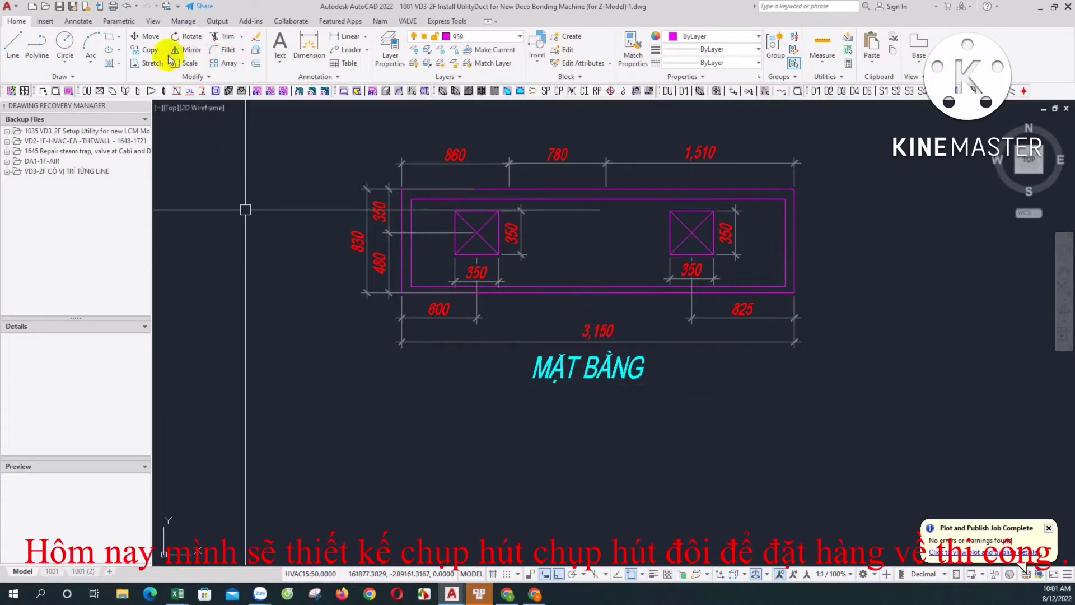
# Draw a small 350-wide rectangle left of the MẶT BẰNG title.
pyautogui.click(112, 39)
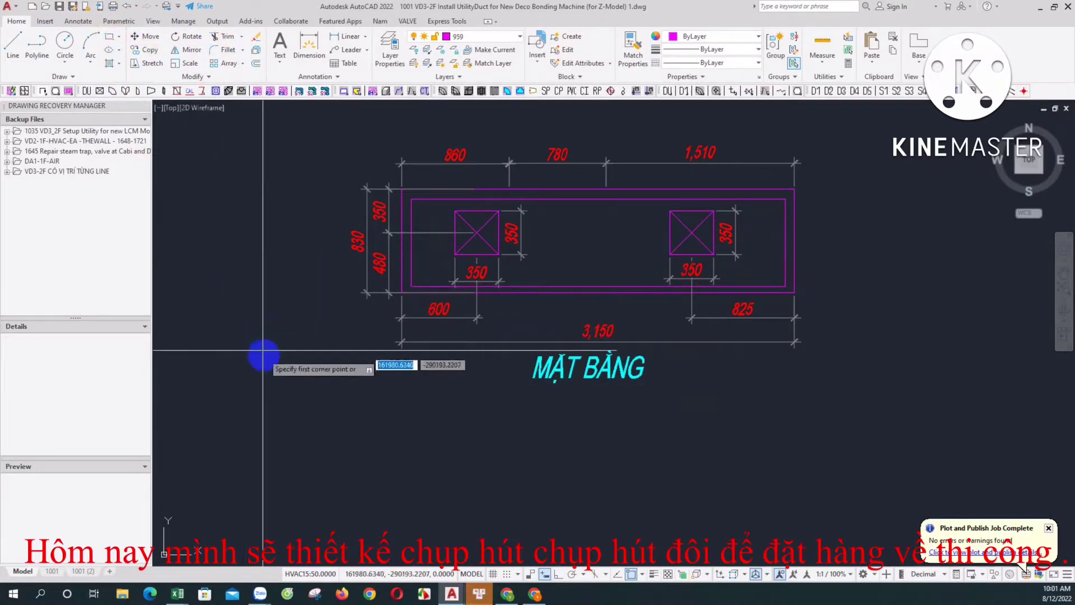
pyautogui.click(264, 363)
pyautogui.write('350')
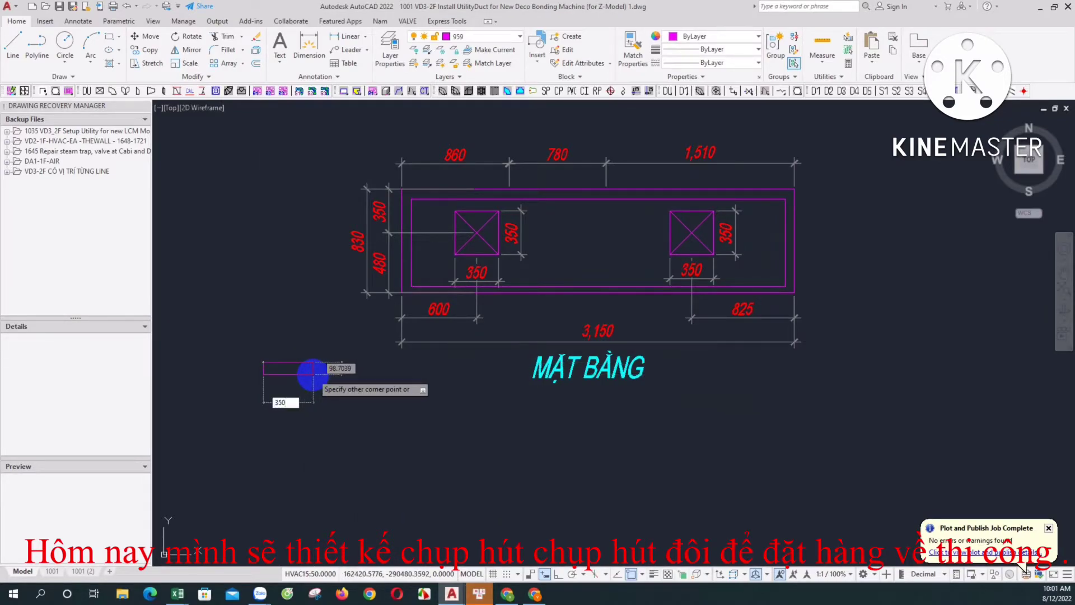
pyautogui.press('Tab')
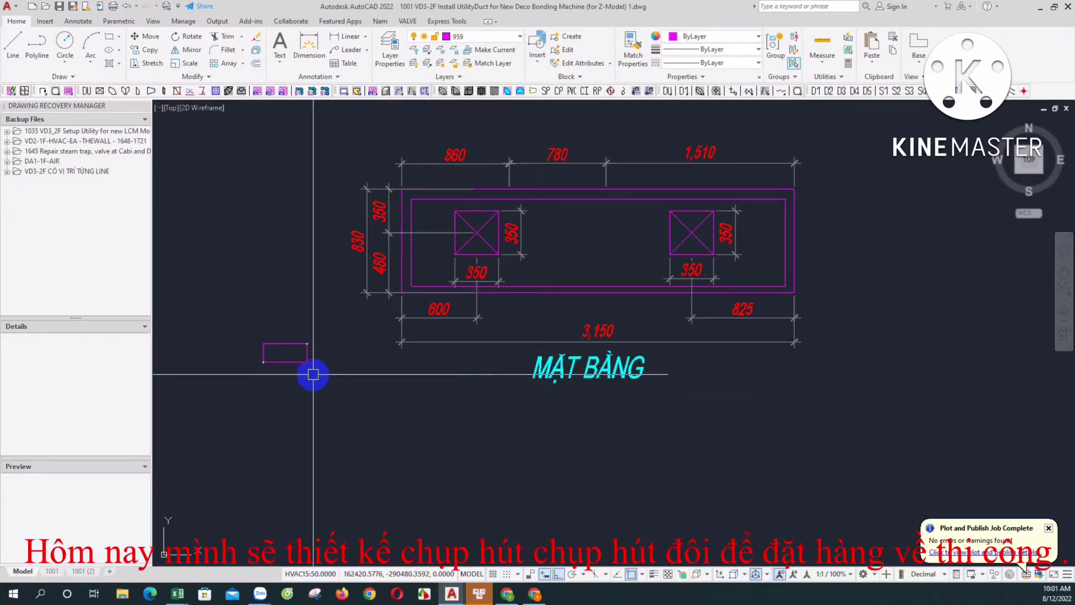
pyautogui.rightClick(313, 374)
pyautogui.click(336, 391)
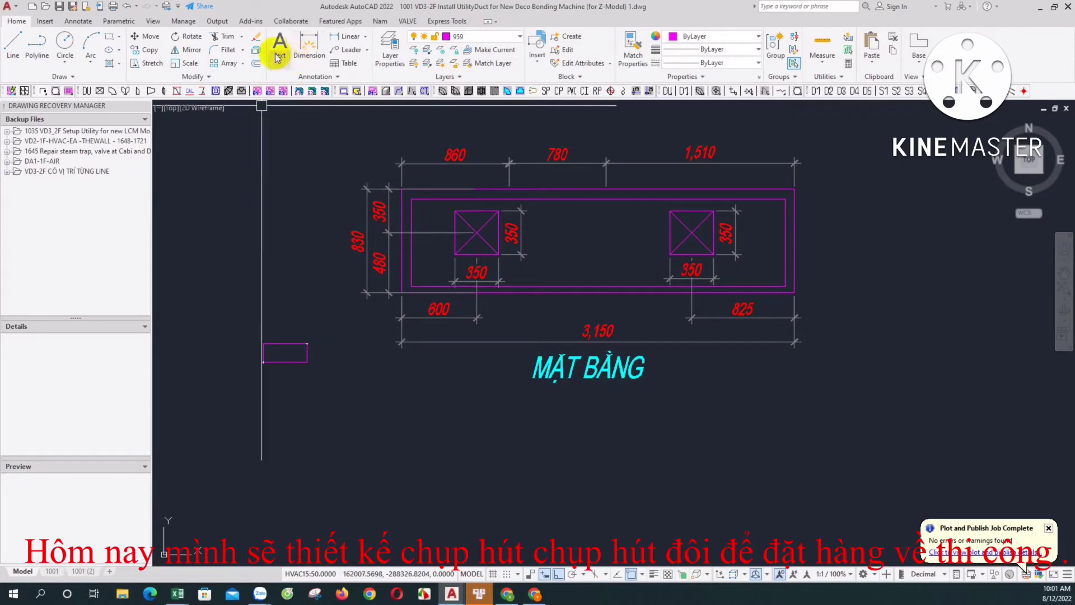
# Draw a larger 830-wide rectangle below it and copy that rectangle.
pyautogui.click(252, 411)
pyautogui.write('830')
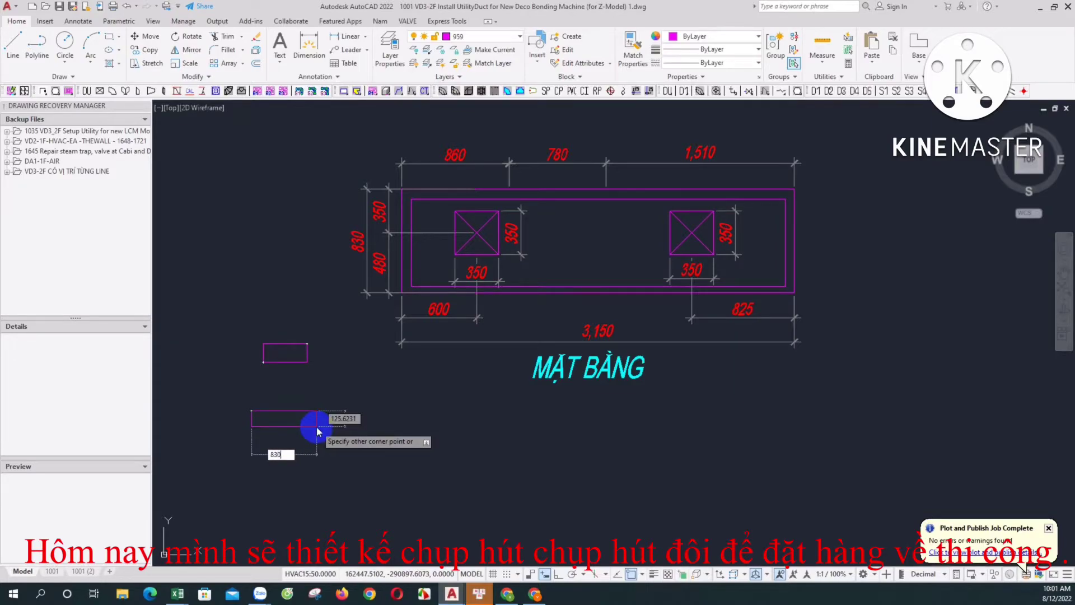
pyautogui.press('Tab')
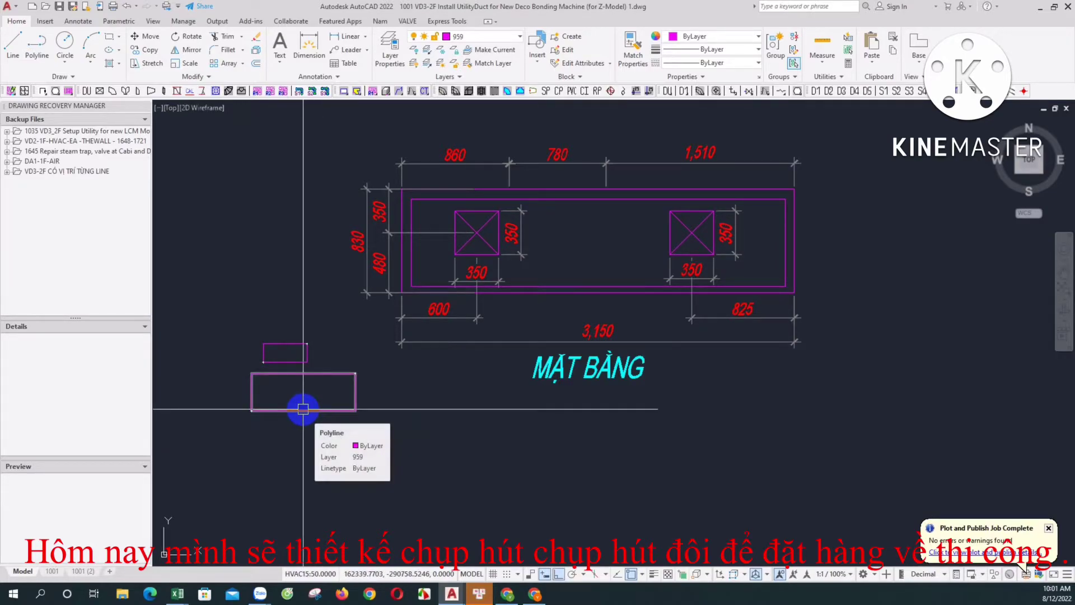
pyautogui.click(303, 409)
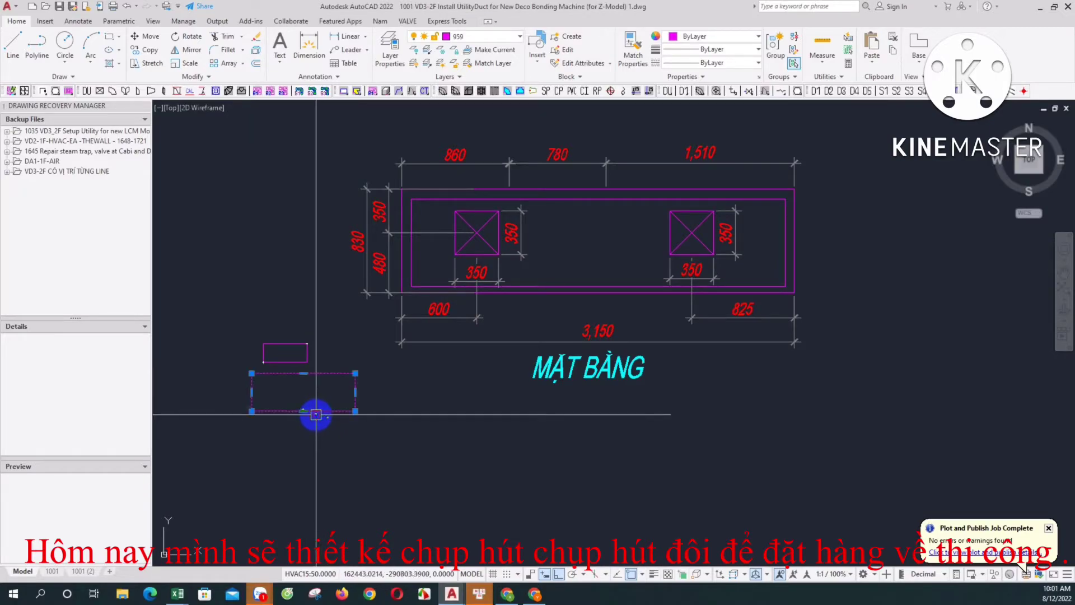
pyautogui.write('co')
pyautogui.press('Return')
pyautogui.click(303, 410)
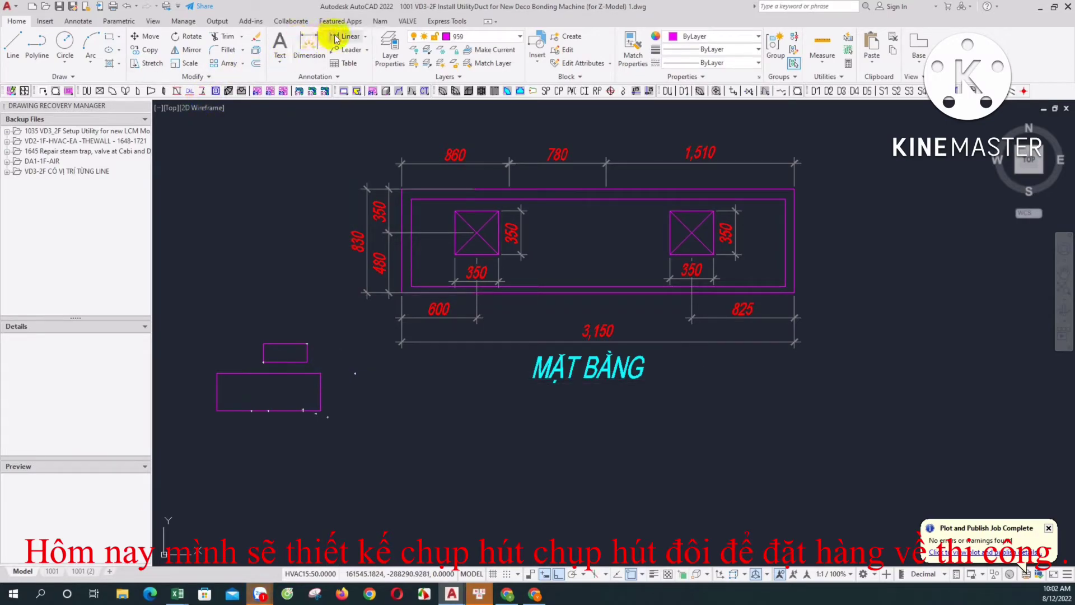
# Add a vertical 750 dimension running down from the small rectangle's corner.
pyautogui.click(307, 344)
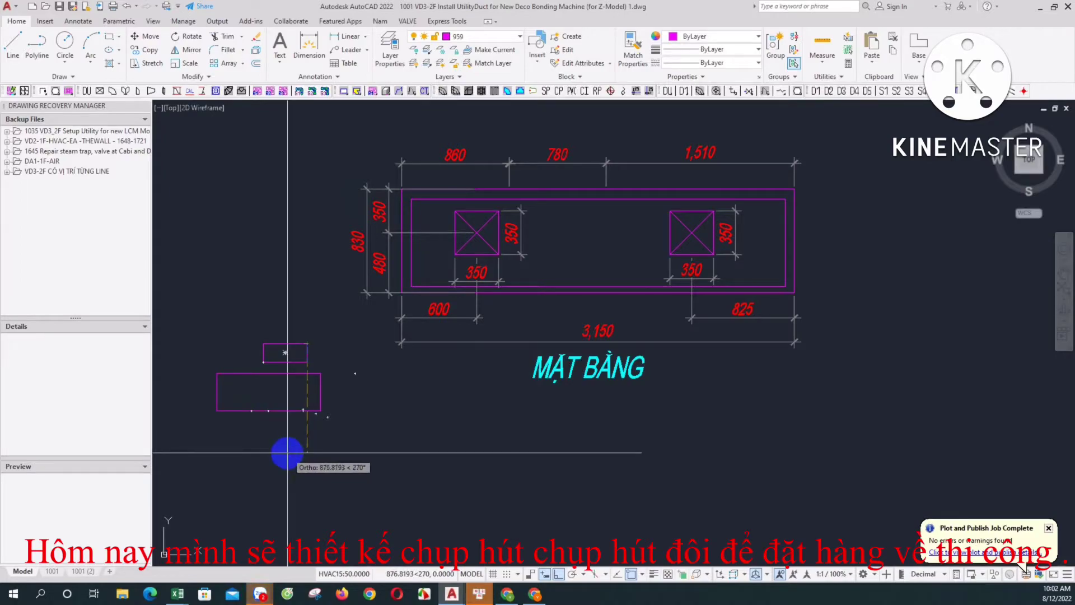
pyautogui.write('750')
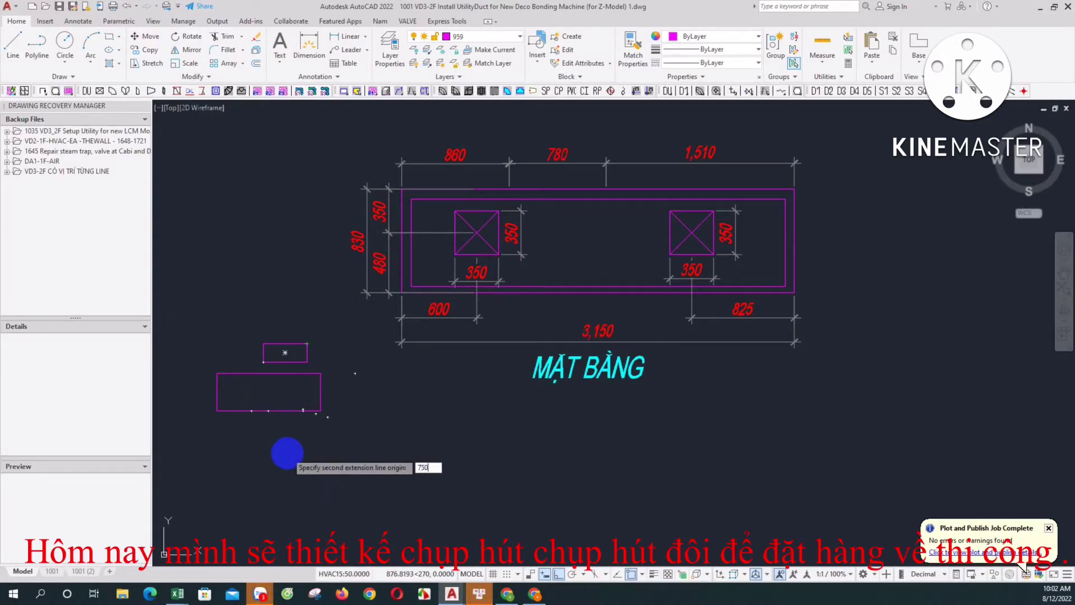
pyautogui.press('Return')
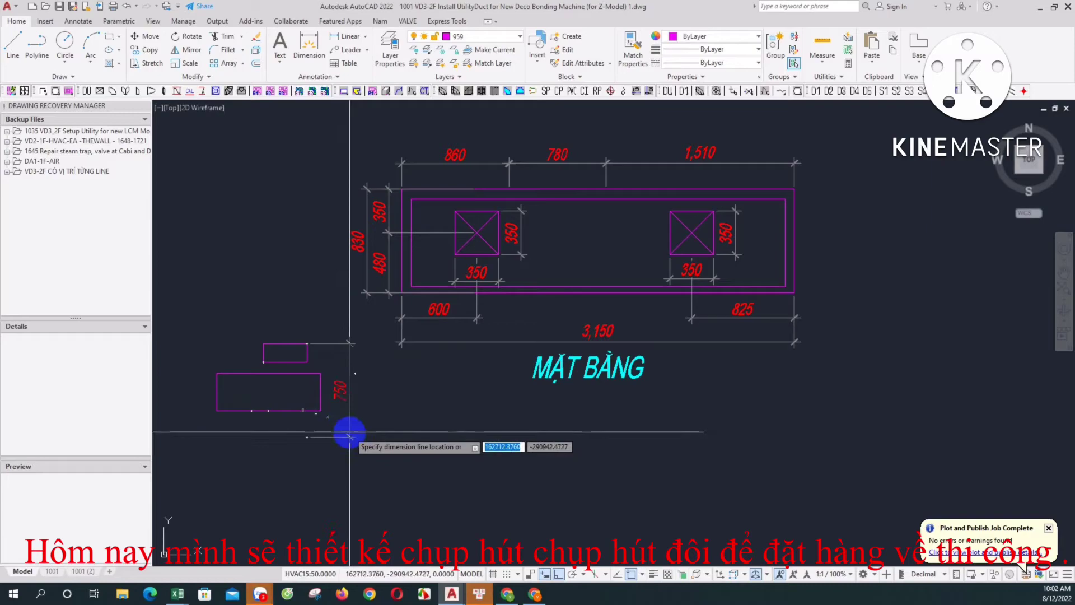
pyautogui.click(350, 432)
# Move the wider rectangle down so its bottom meets the 750 dimension's end.
pyautogui.click(321, 411)
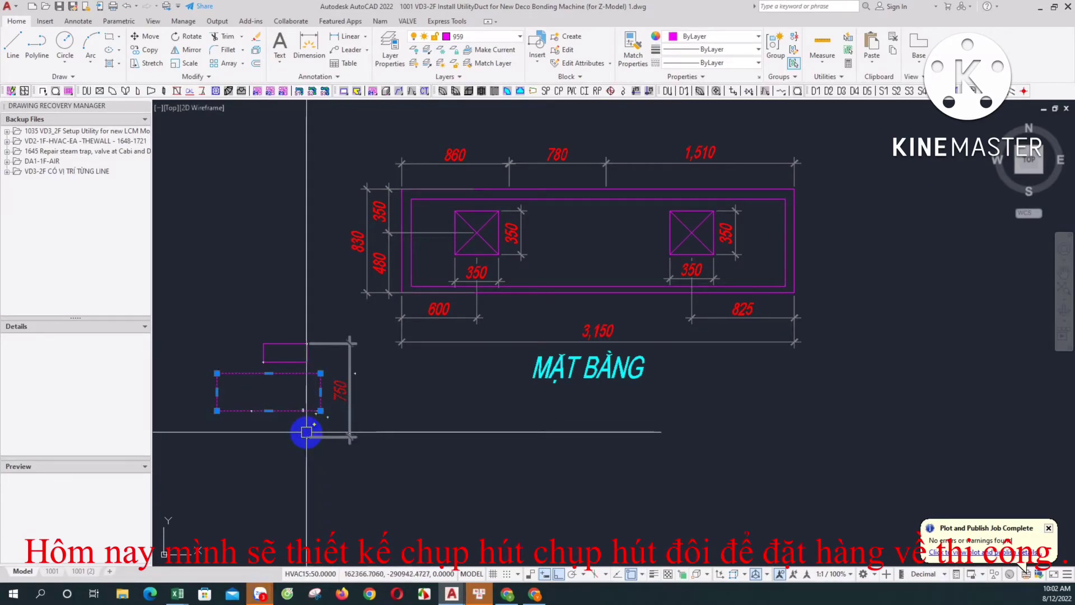
pyautogui.write('m')
pyautogui.press('space')
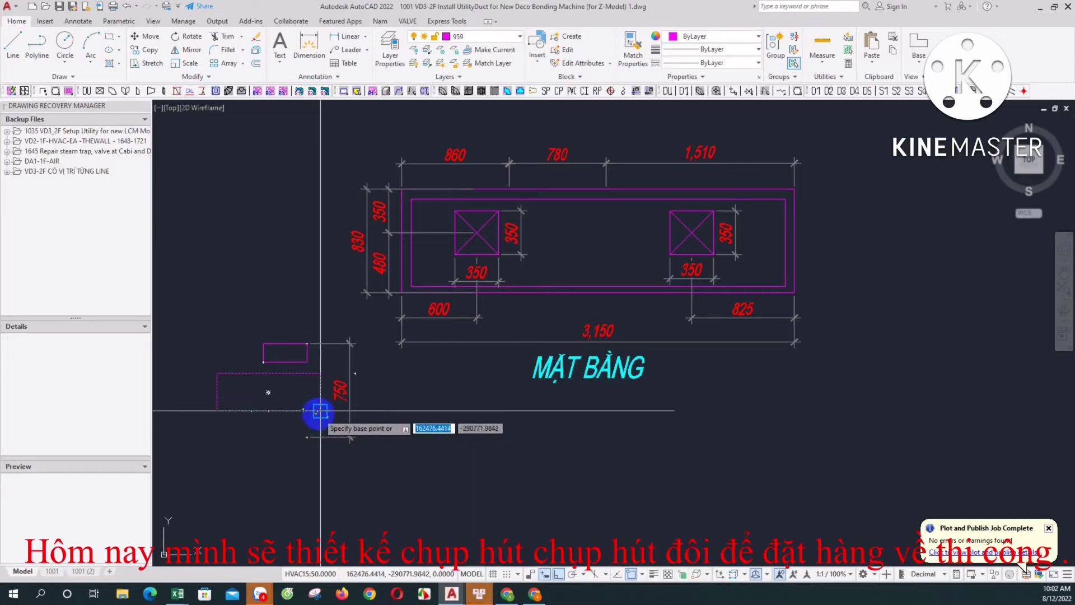
pyautogui.click(320, 411)
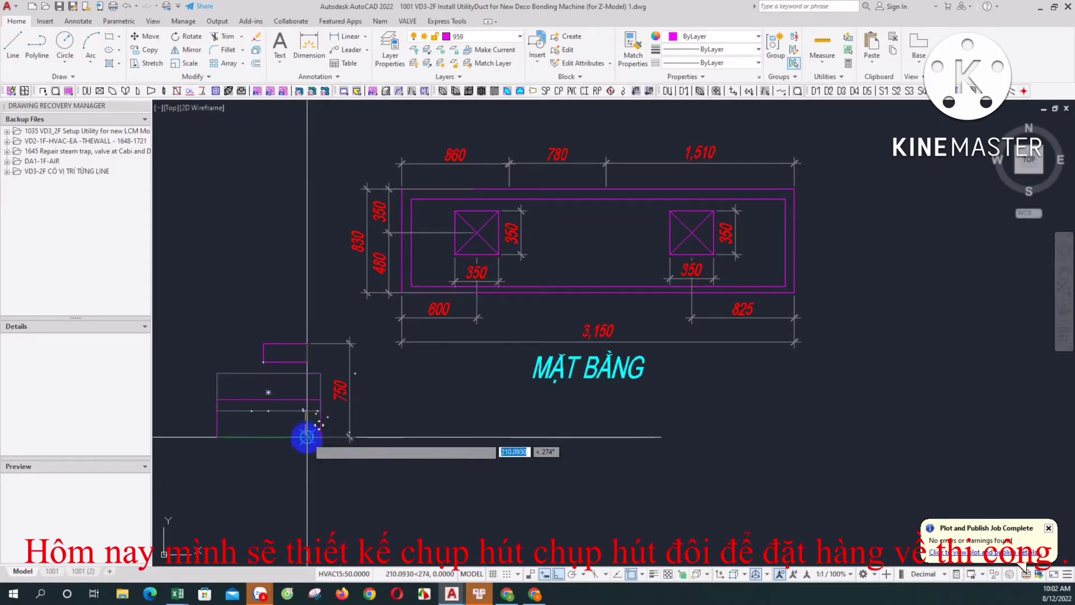
pyautogui.click(306, 437)
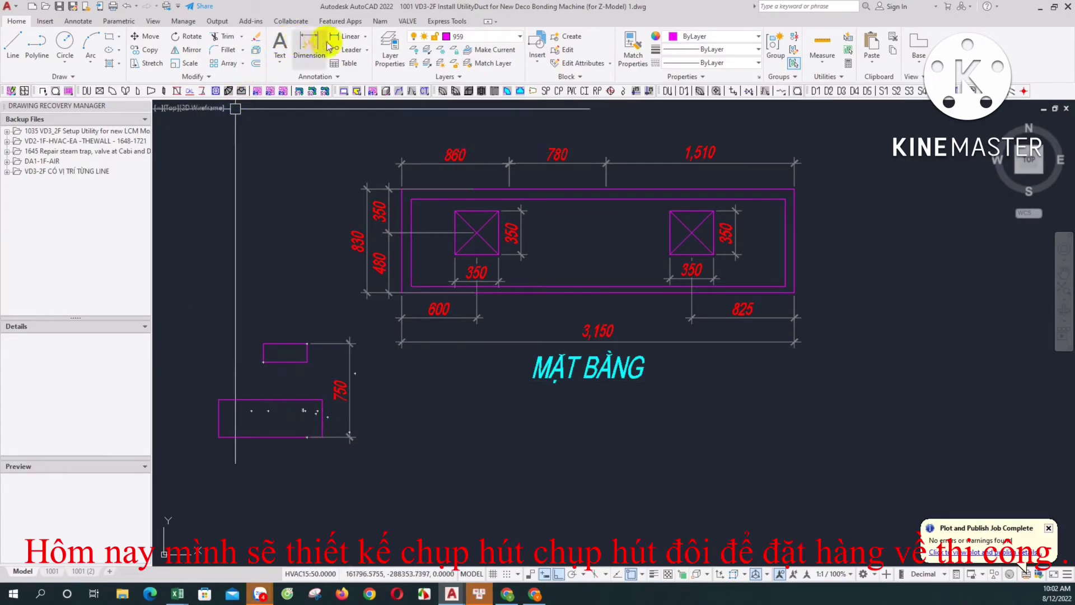
pyautogui.press('l')
pyautogui.press('space')
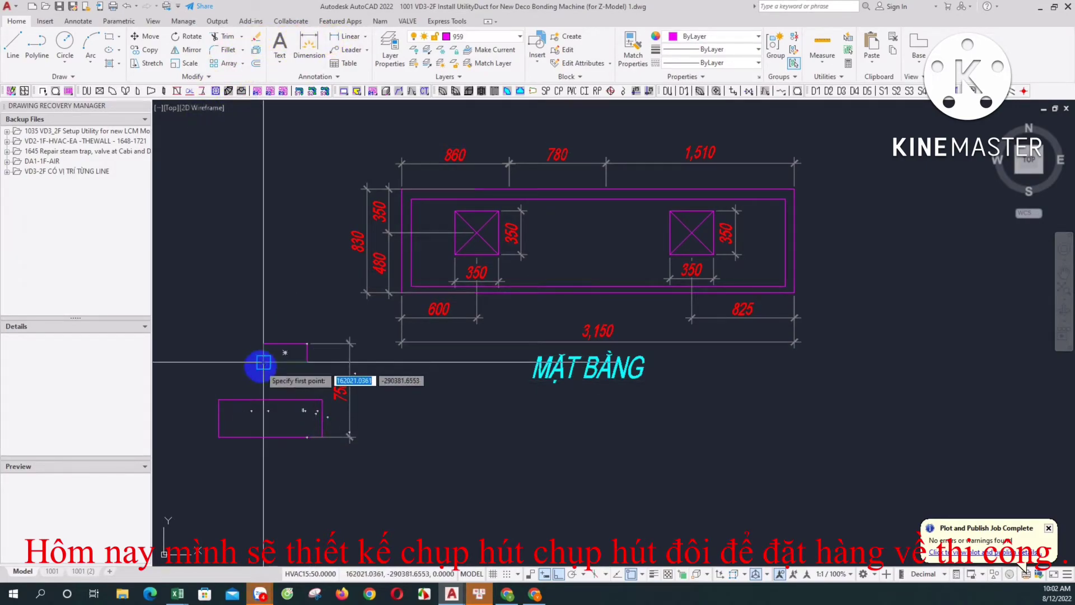
# Draw the sloped hood side from the small box down and across the lower box.
pyautogui.click(263, 362)
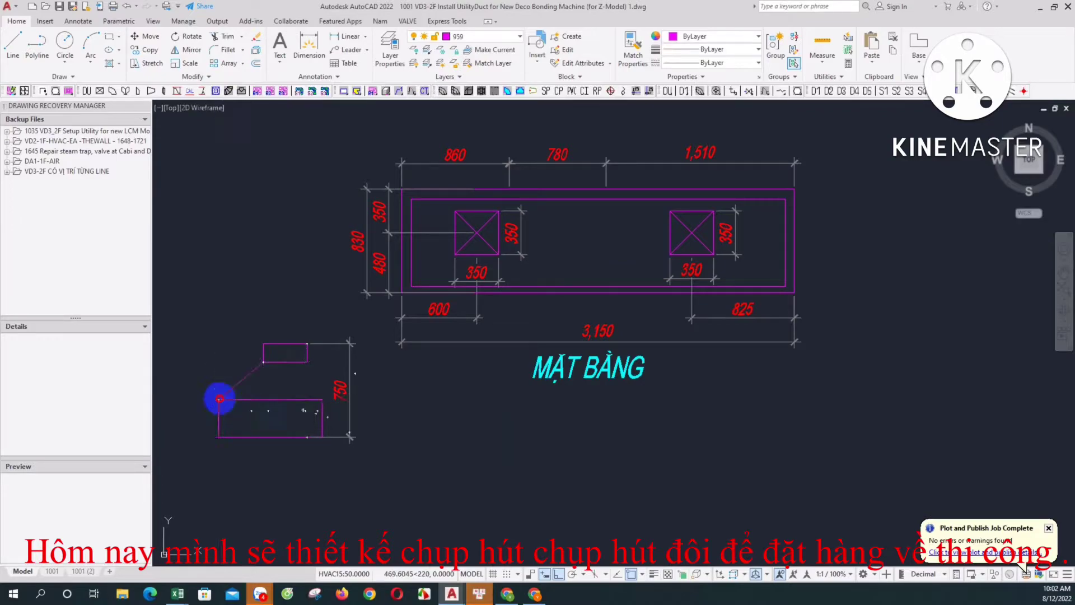
pyautogui.click(219, 399)
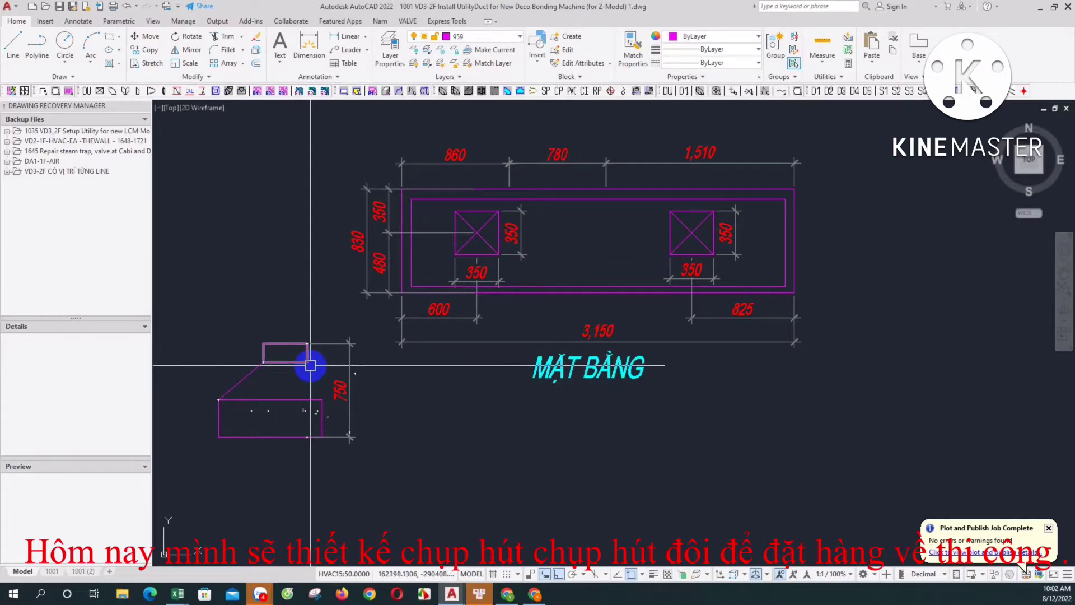
pyautogui.click(322, 400)
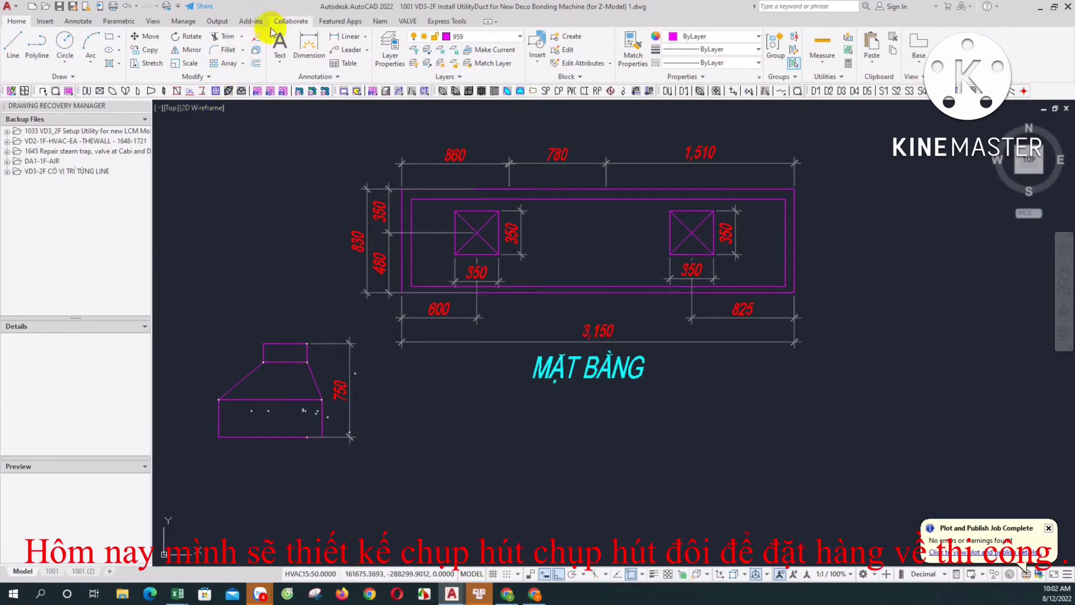
# Dimension the small box 350 wide and 150 high.
pyautogui.click(331, 38)
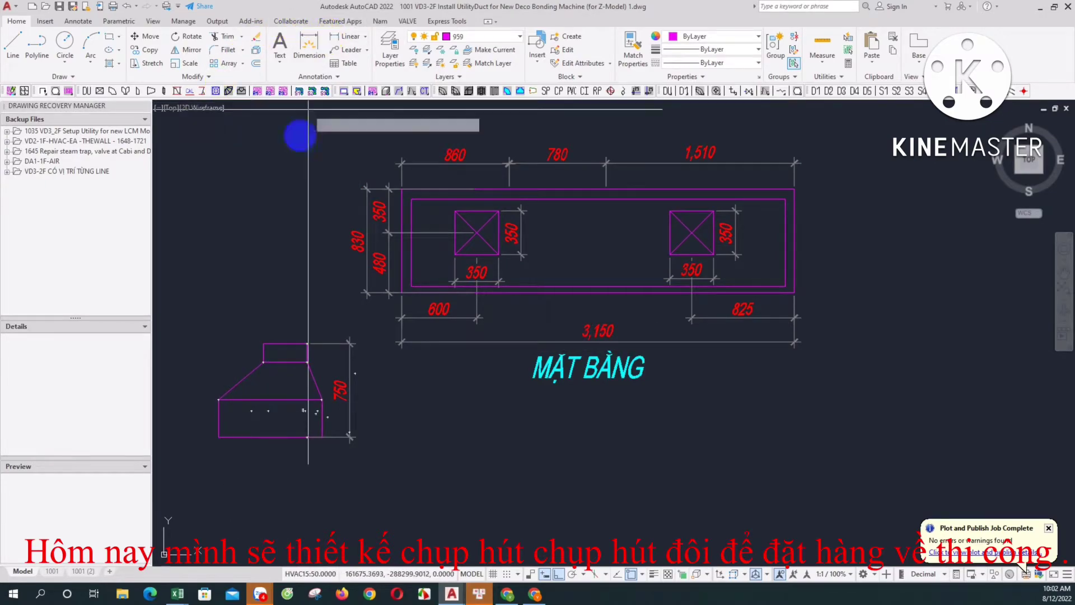
pyautogui.click(263, 343)
pyautogui.click(307, 344)
pyautogui.click(303, 330)
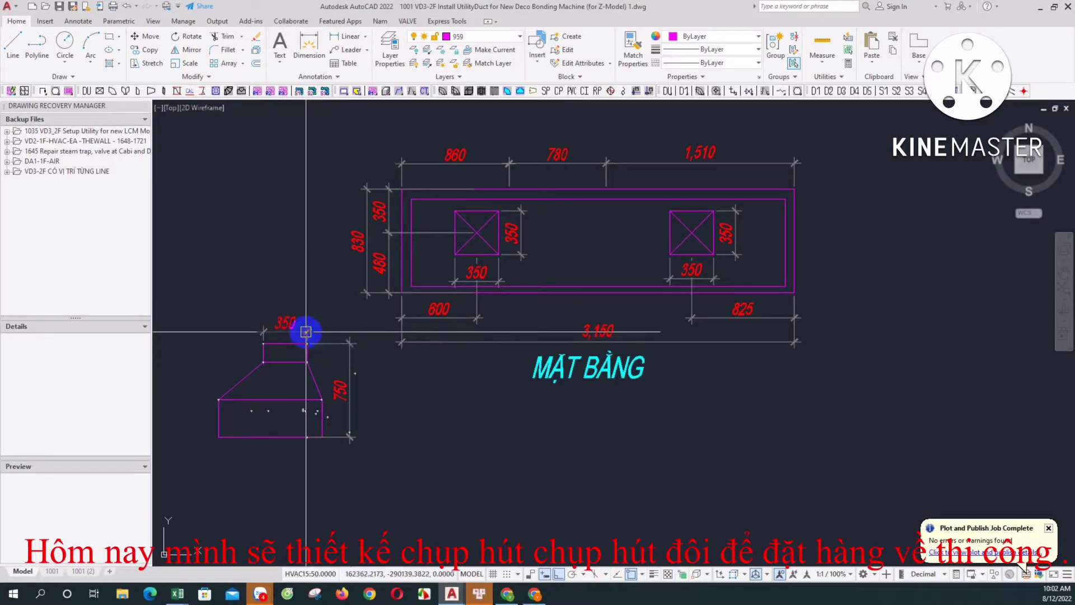
pyautogui.press('Return')
pyautogui.click(264, 361)
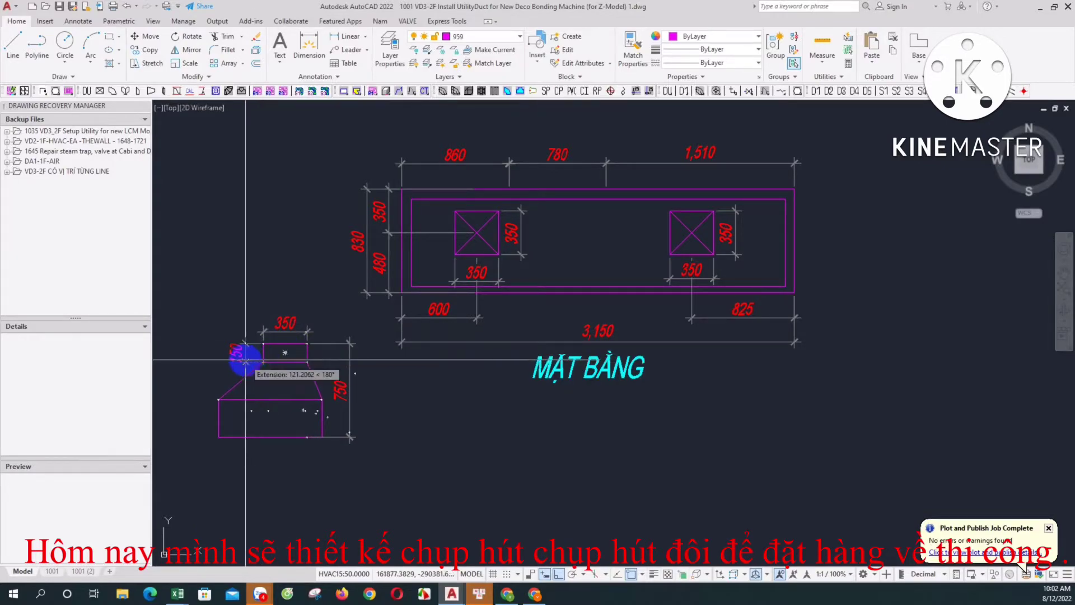
pyautogui.click(243, 360)
# Dimension the lower box 300 high and 830 wide.
pyautogui.press('Return')
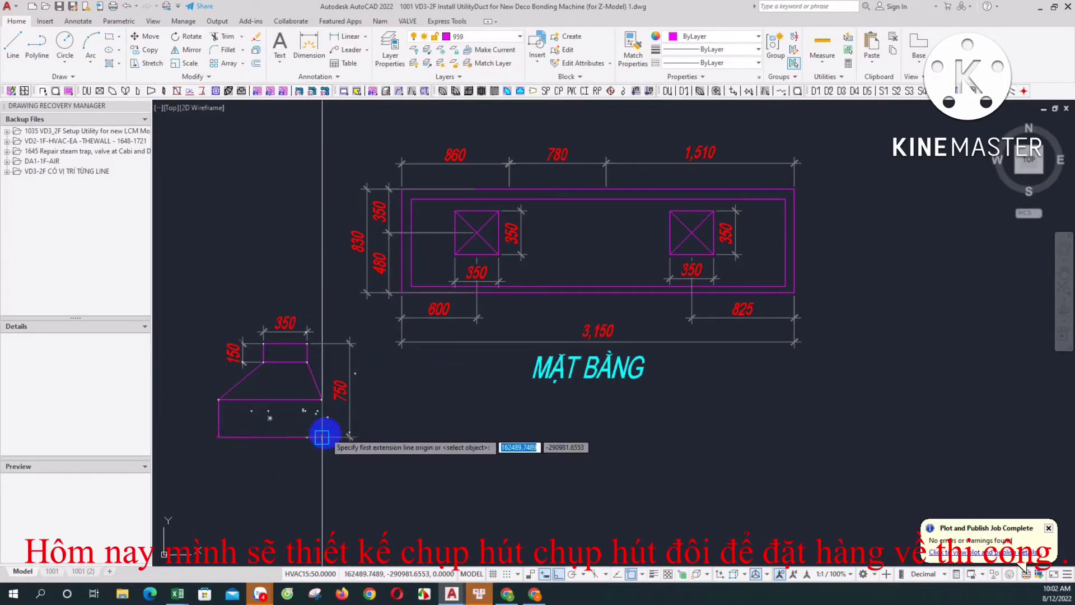
pyautogui.click(219, 400)
pyautogui.click(218, 435)
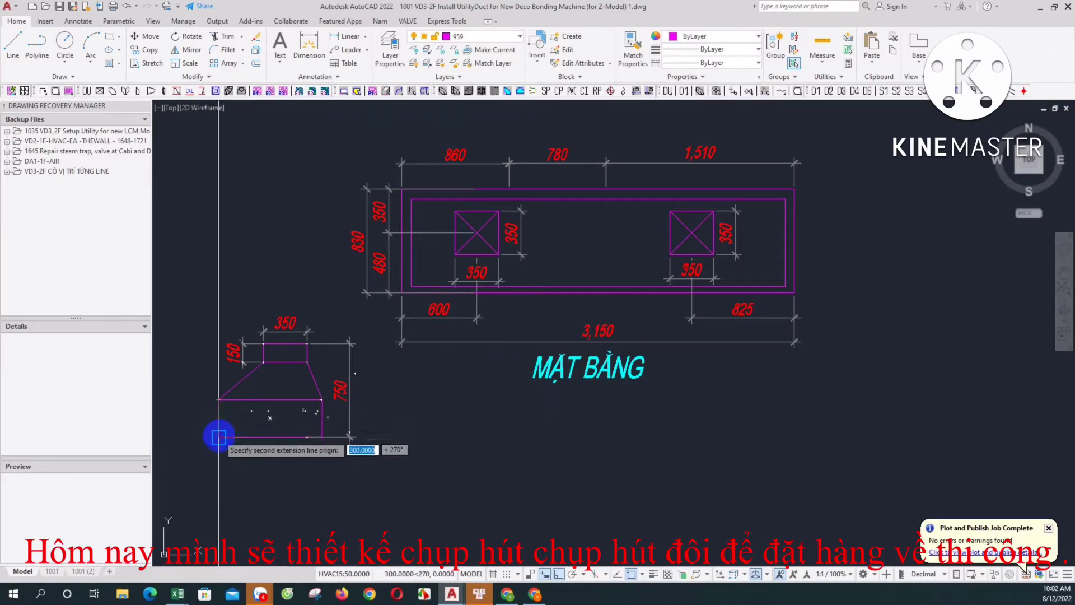
pyautogui.click(195, 432)
pyautogui.press('Return')
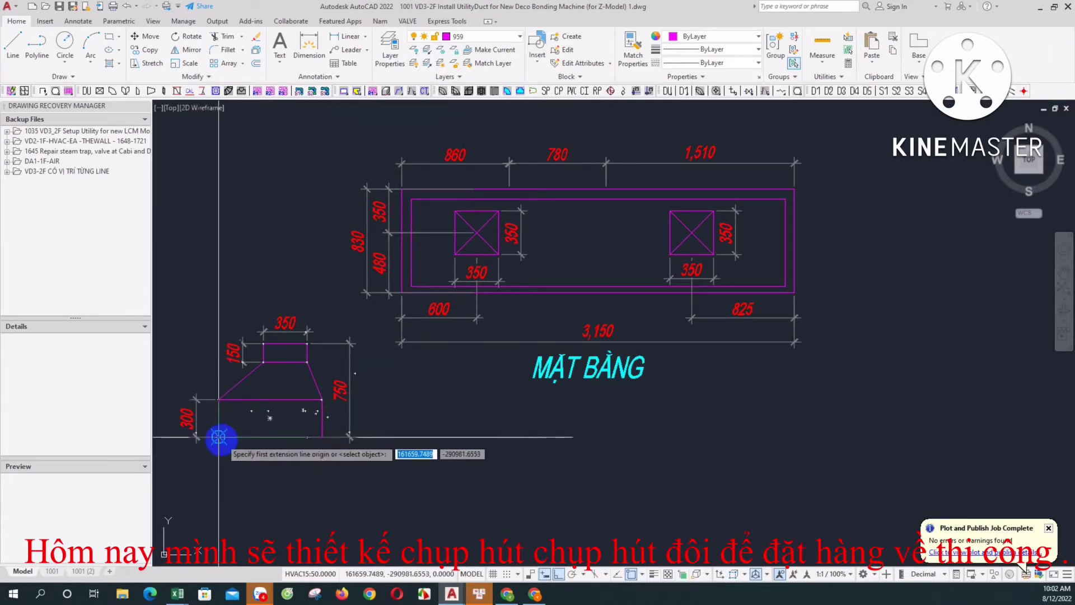
pyautogui.click(218, 436)
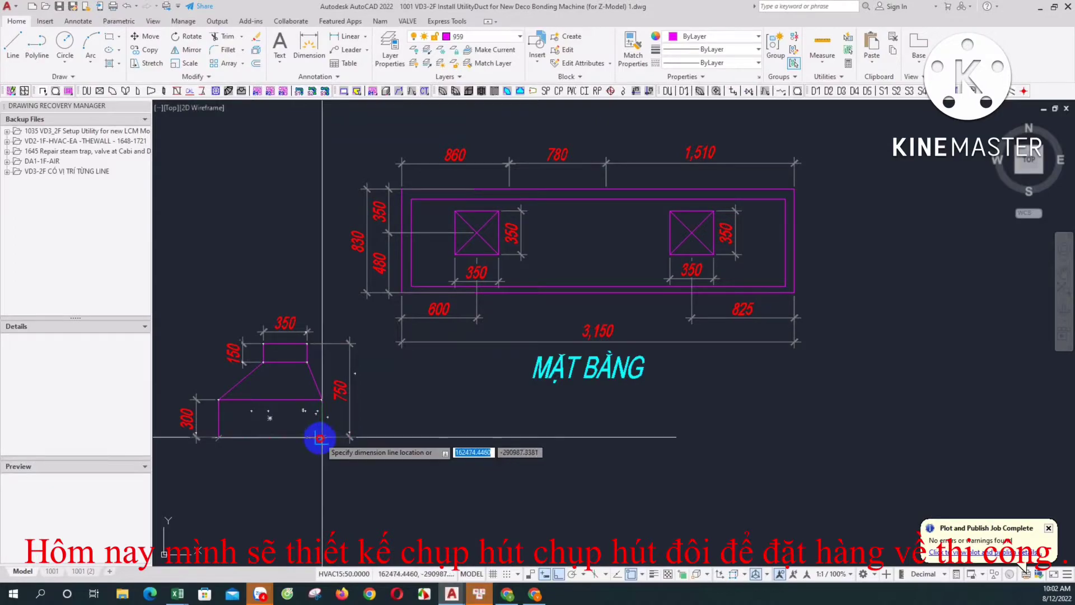
pyautogui.click(322, 436)
pyautogui.click(321, 465)
# Add the left and right overhang dimensions in the top row beside the 350.
pyautogui.press('Return')
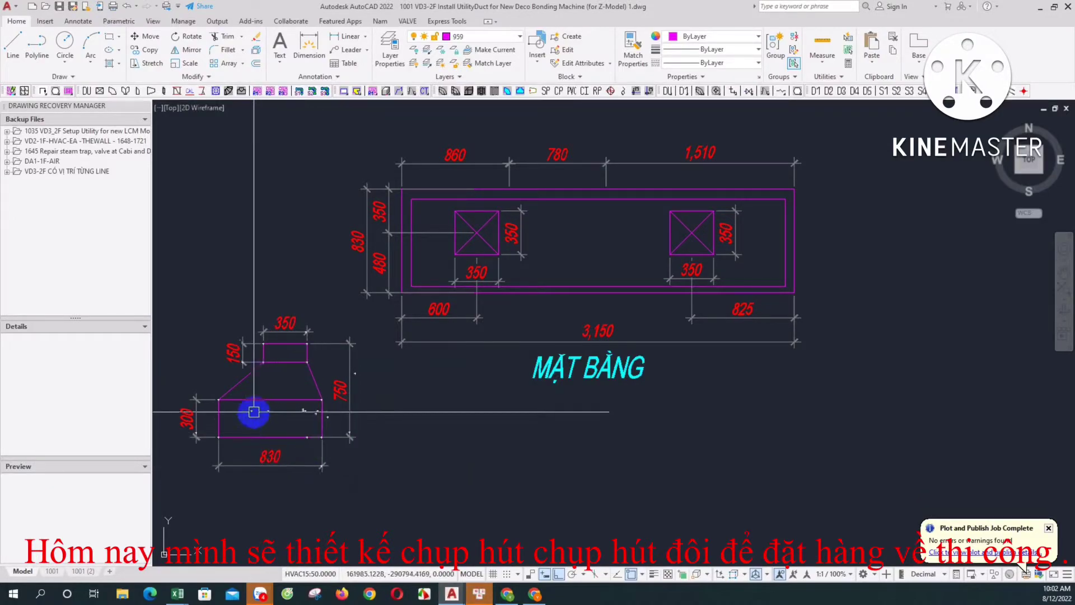
pyautogui.click(262, 362)
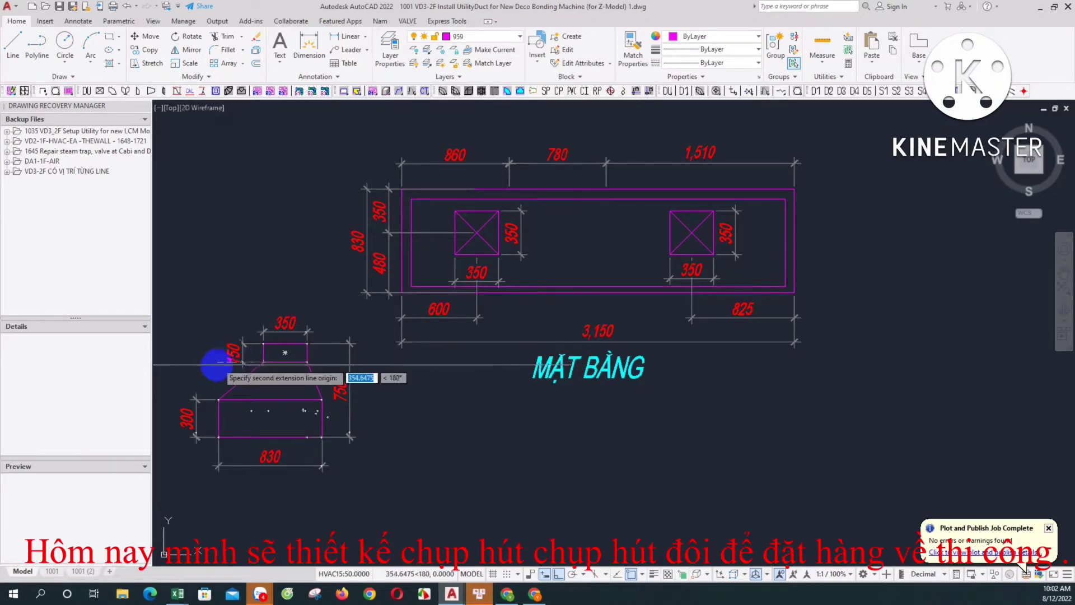
pyautogui.click(259, 362)
pyautogui.click(218, 399)
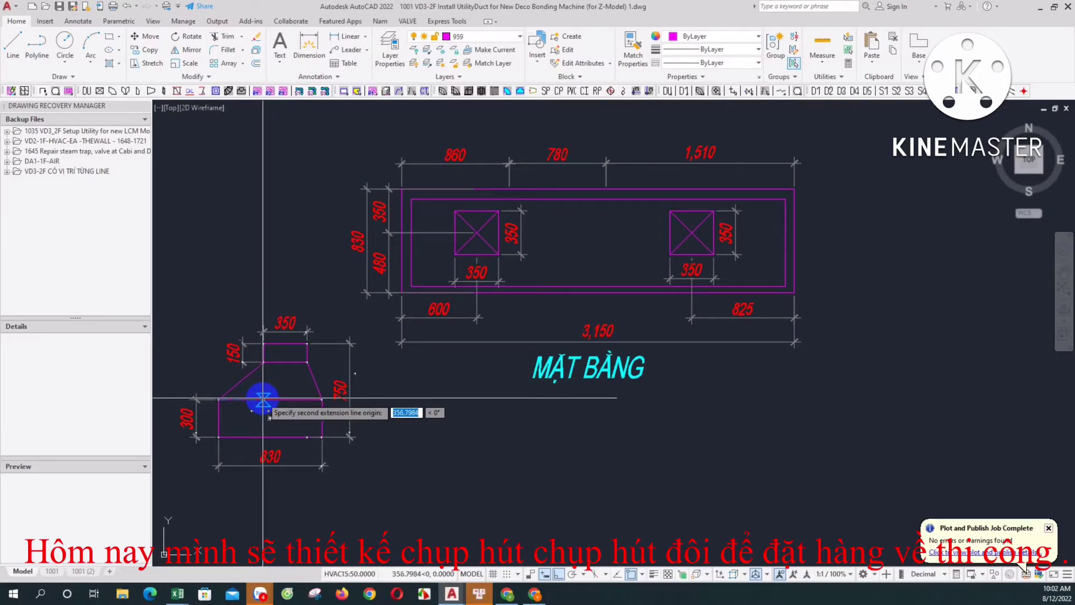
pyautogui.click(262, 400)
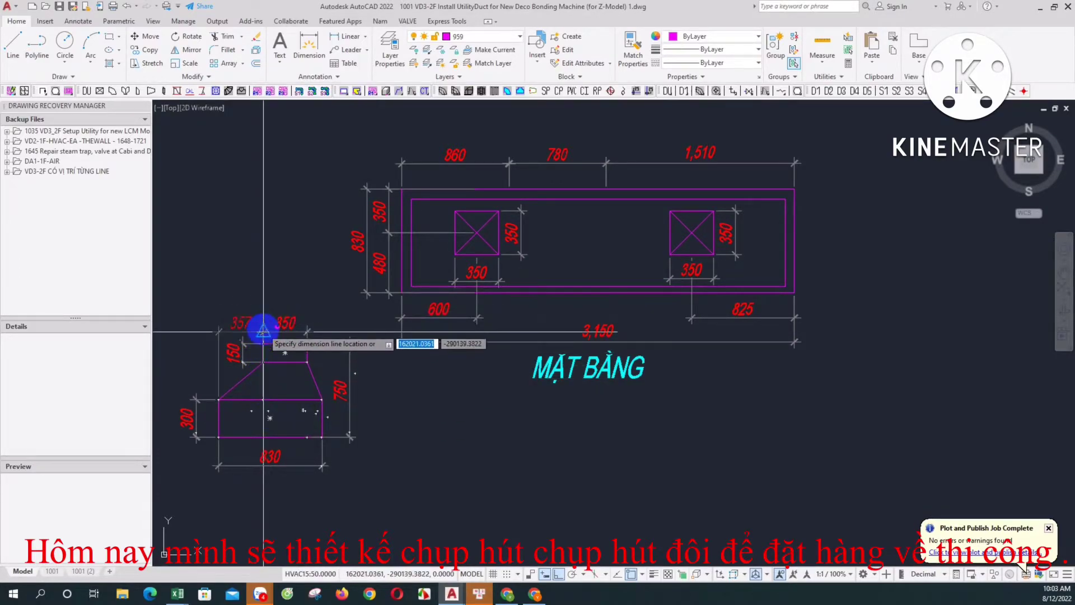
pyautogui.click(262, 332)
pyautogui.press('space')
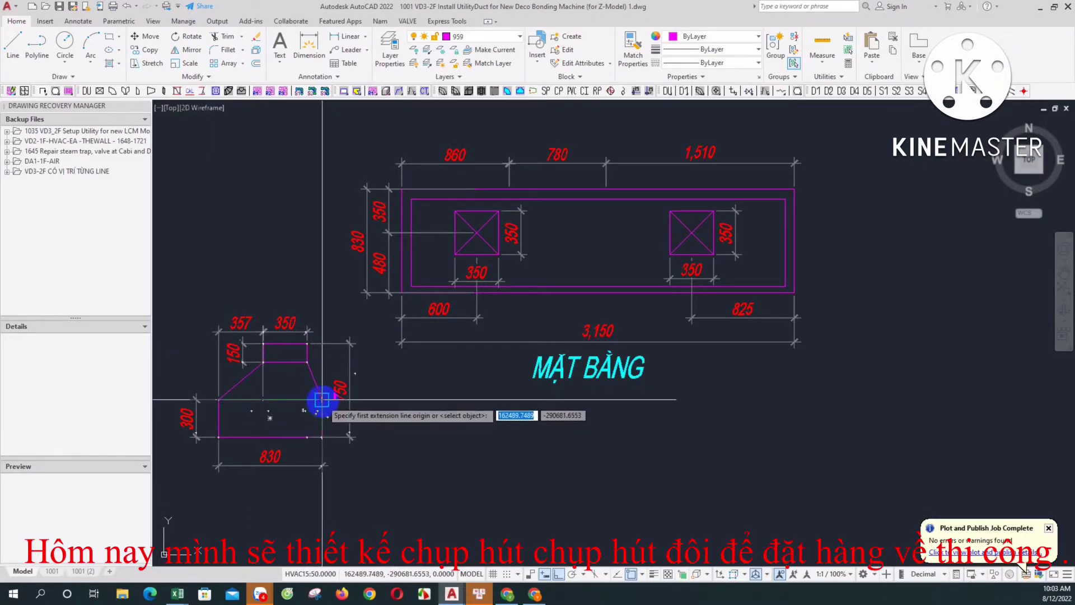
pyautogui.click(322, 399)
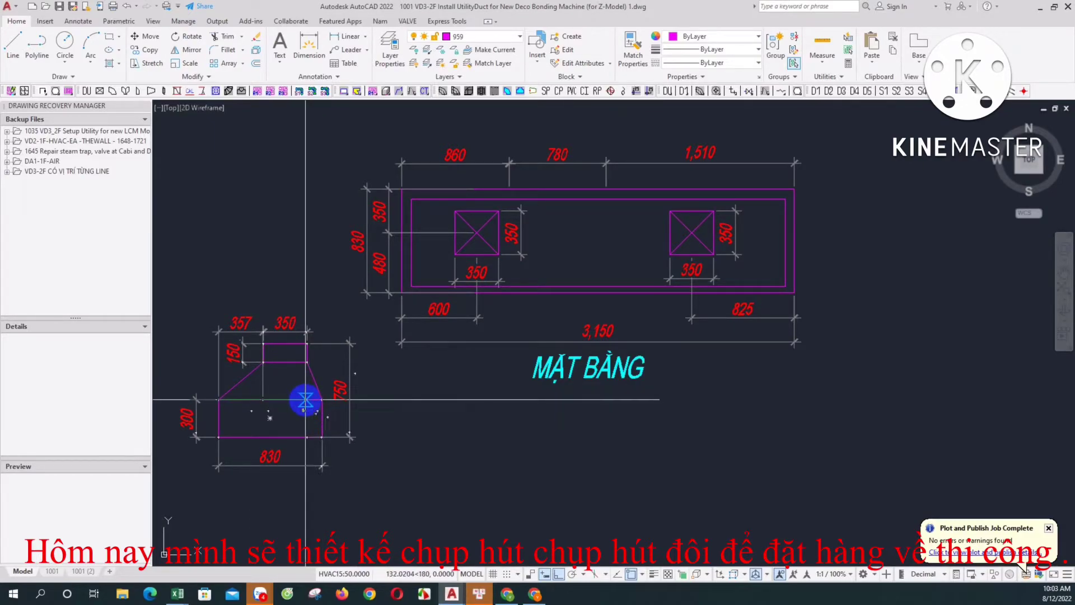
pyautogui.click(309, 330)
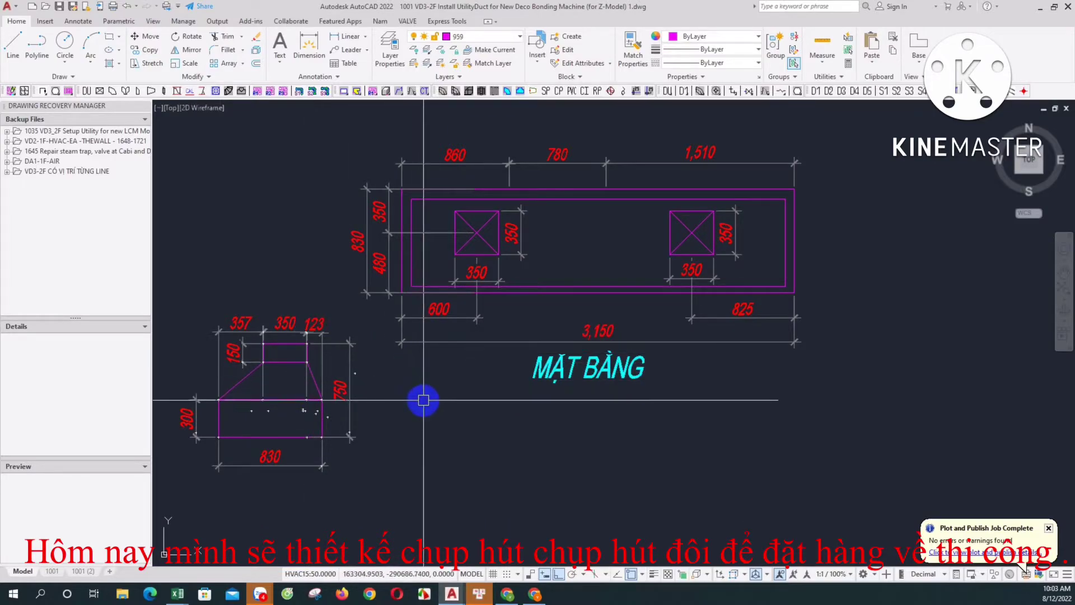
# Edit the right overhang dimension's value, then pan to show plan and side views.
pyautogui.scroll(2, 310, 335)
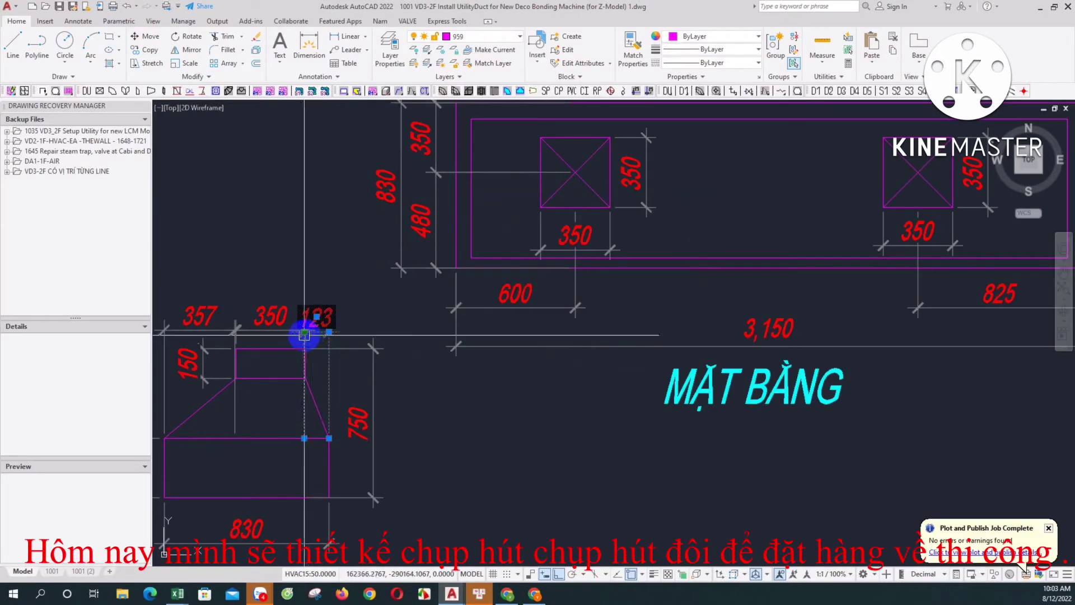
pyautogui.doubleClick(335, 324)
pyautogui.scroll(2, 325, 334)
pyautogui.scroll(2, 321, 332)
pyautogui.click(321, 332)
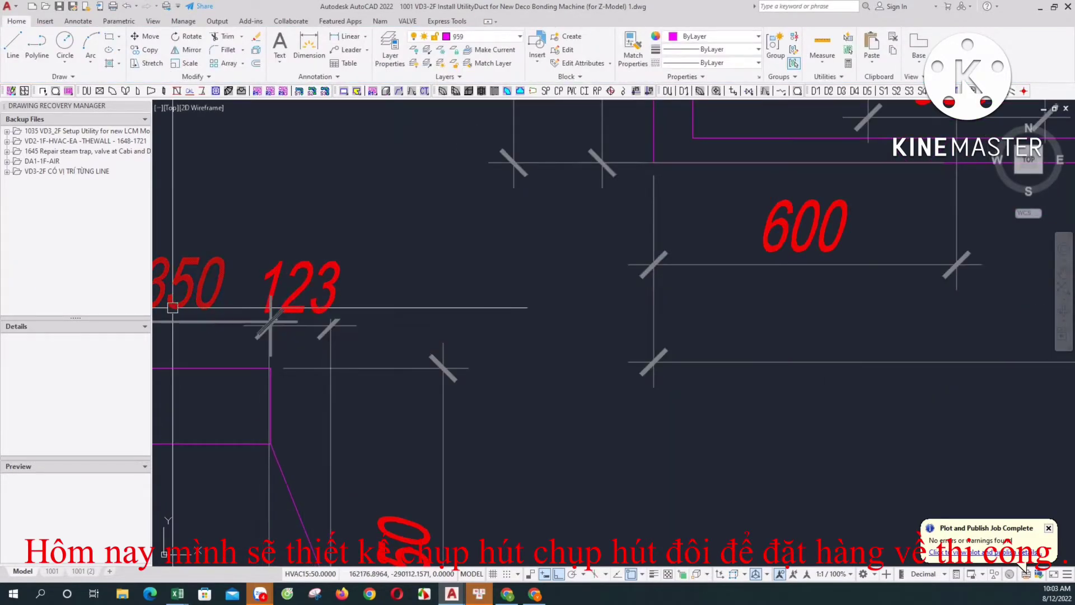
pyautogui.scroll(-5, 583, 390)
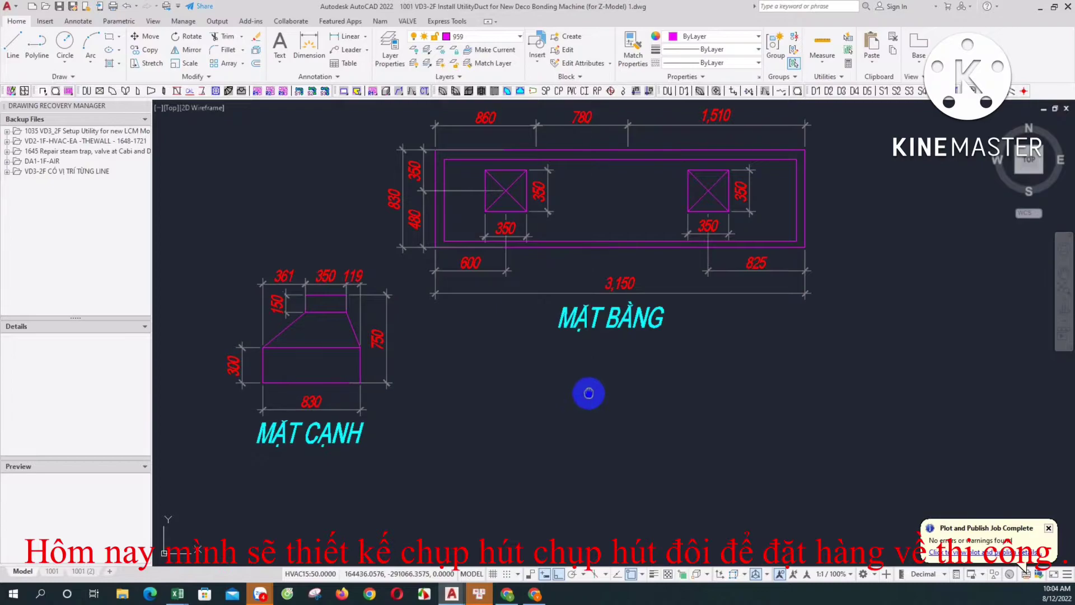
pyautogui.moveTo(583, 390); pyautogui.dragTo(584, 392, button='middle')
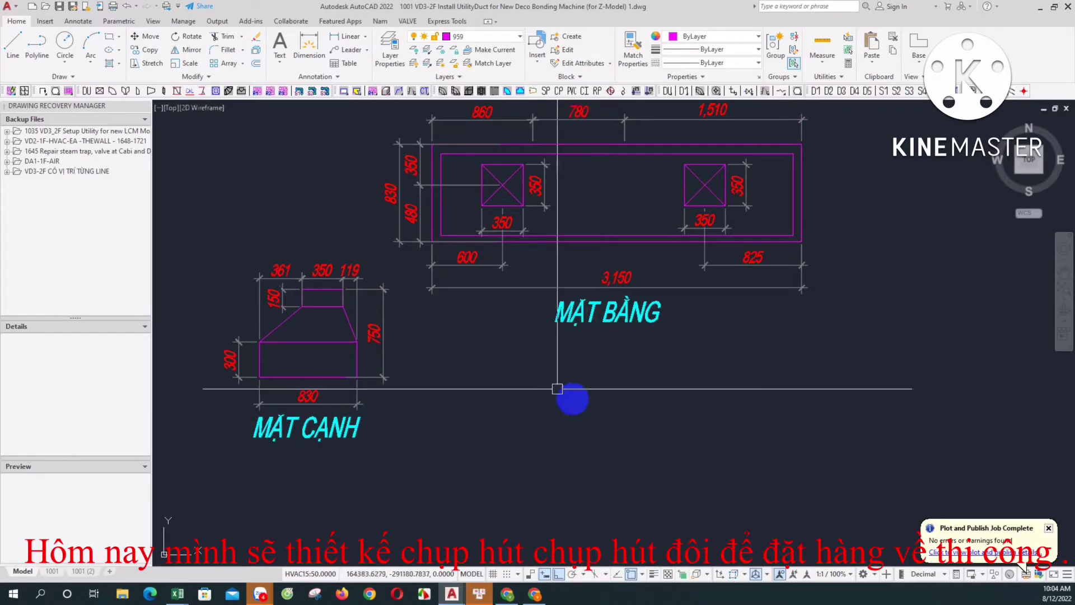
# Draw a 3150 by 300 rectangle below the plan view.
pyautogui.click(110, 40)
pyautogui.click(553, 429)
pyautogui.write('3')
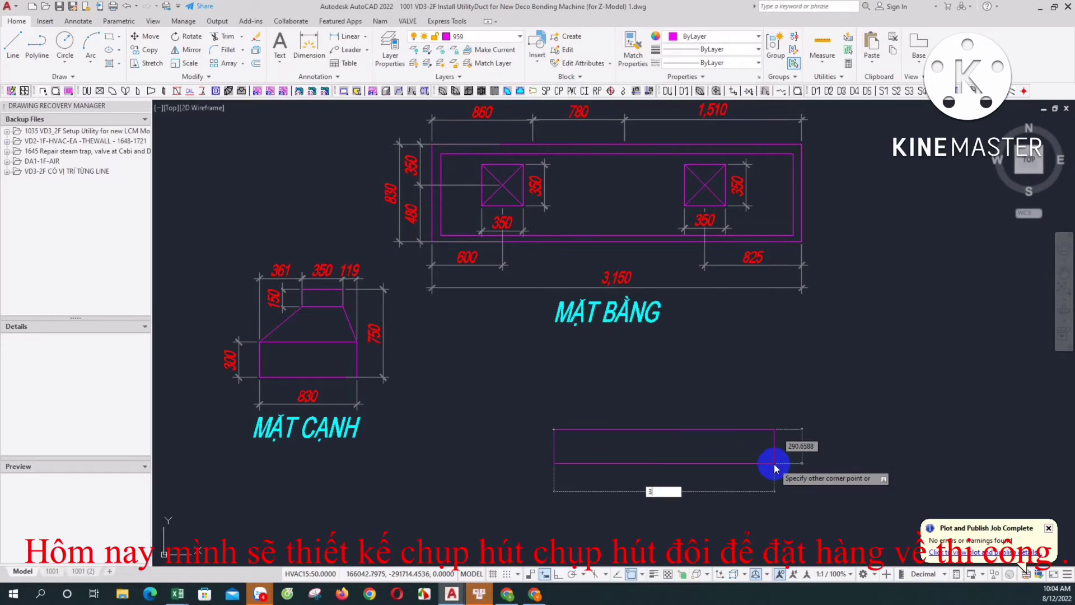
pyautogui.write('150')
pyautogui.press('Tab')
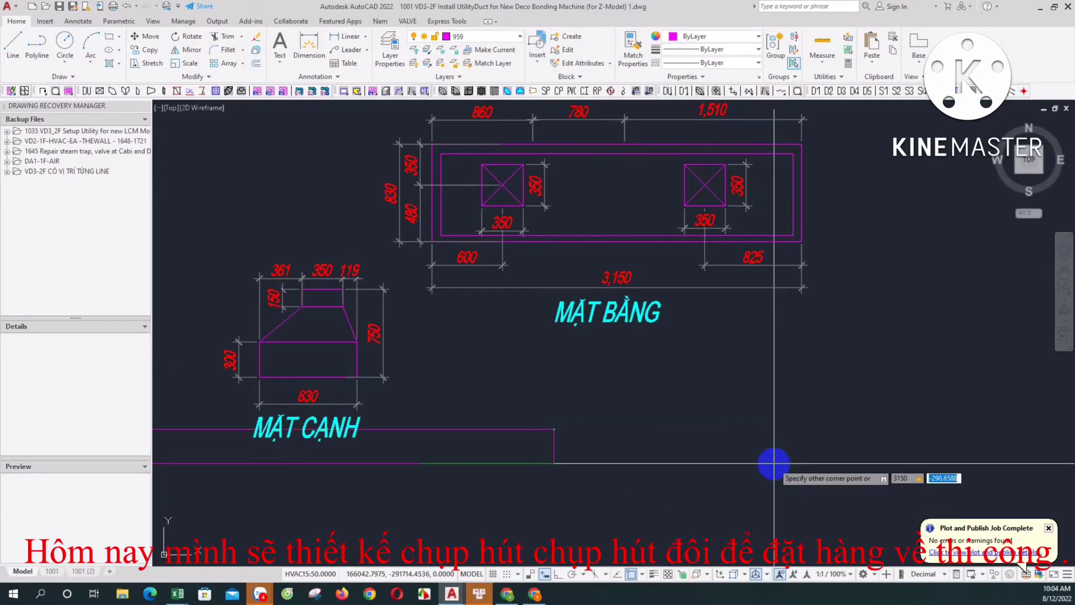
pyautogui.press('Return')
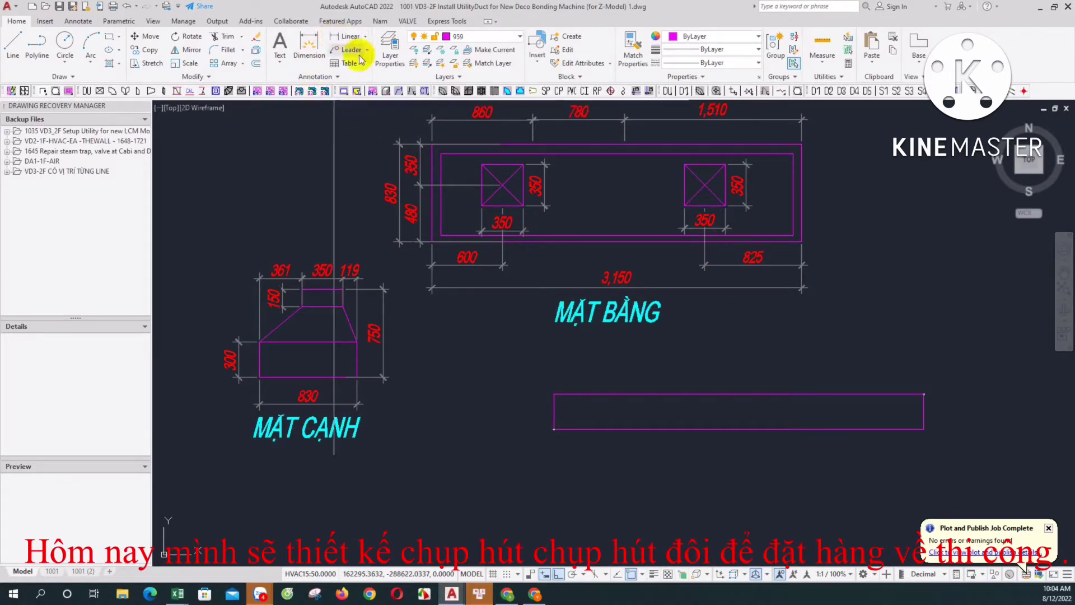
pyautogui.click(350, 36)
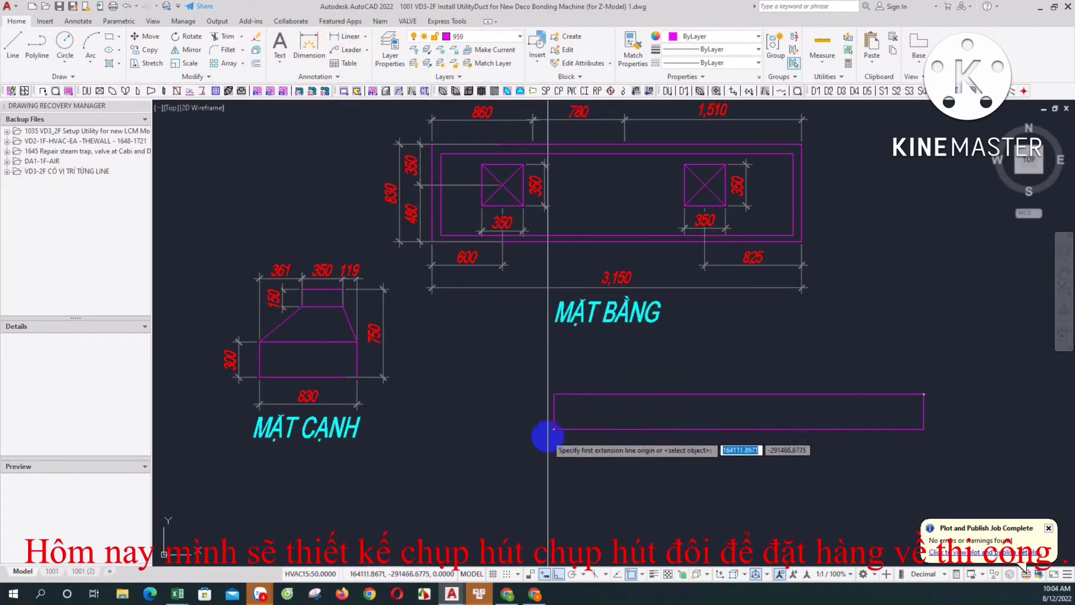
# Dimension 600 and then 1,575 along the rectangle's bottom edge.
pyautogui.click(553, 394)
pyautogui.write('600')
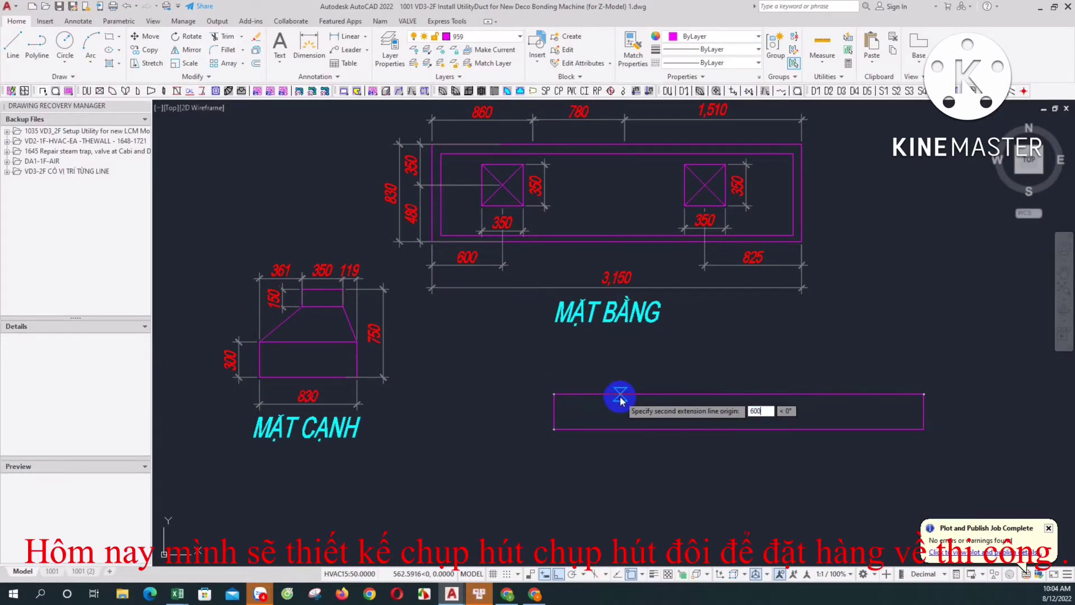
pyautogui.press('Return')
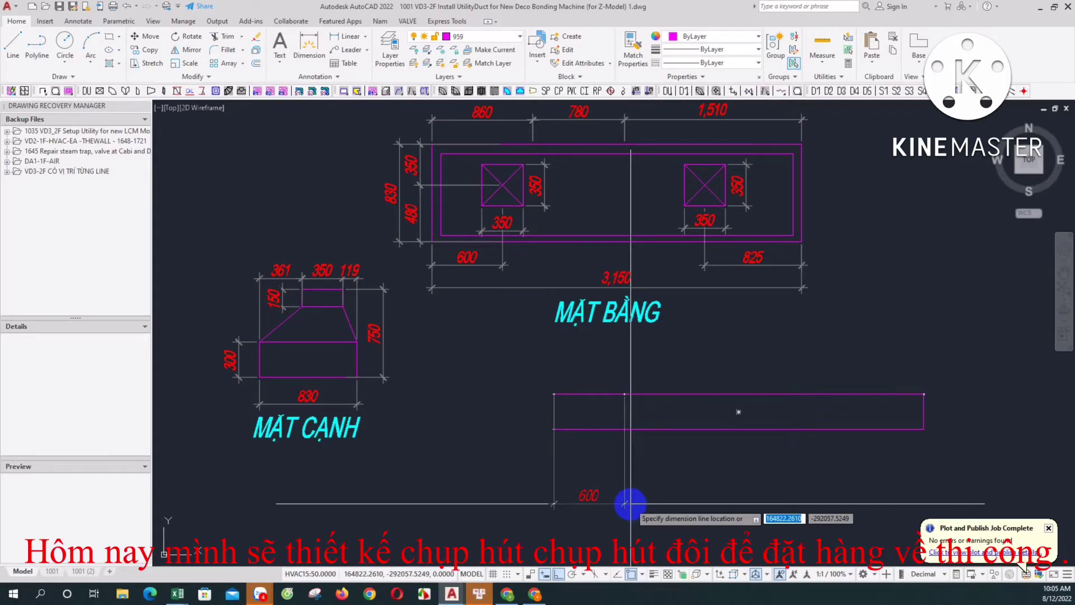
pyautogui.click(630, 503)
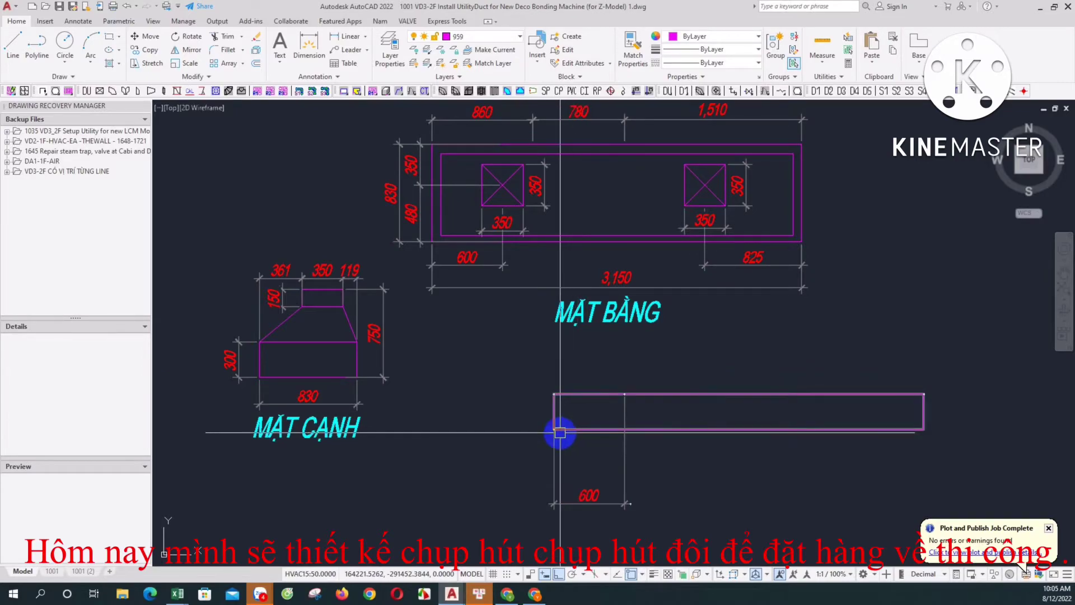
pyautogui.press('space')
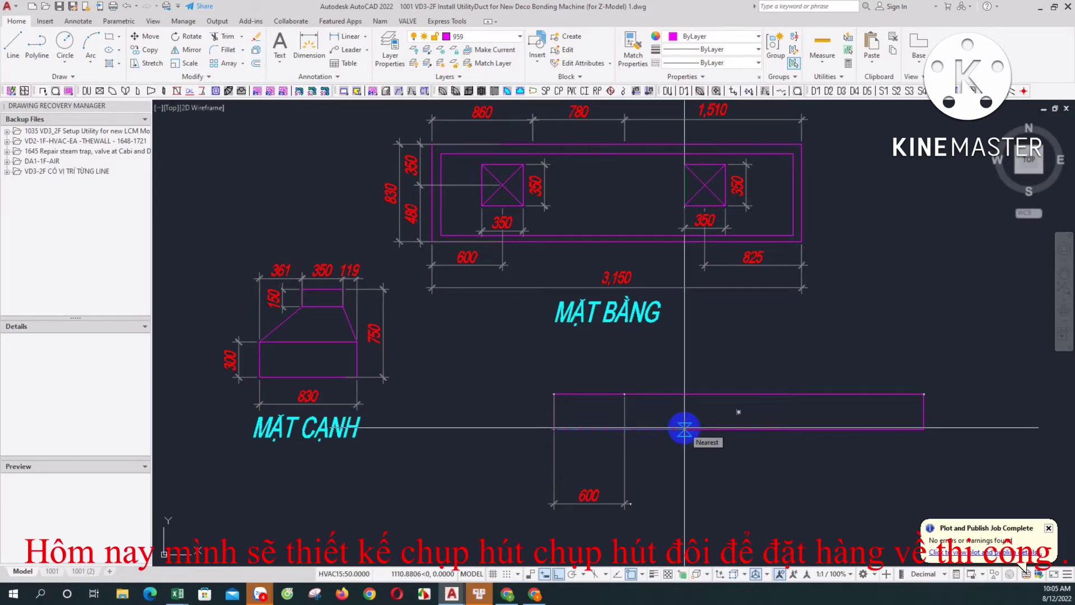
pyautogui.write('1575')
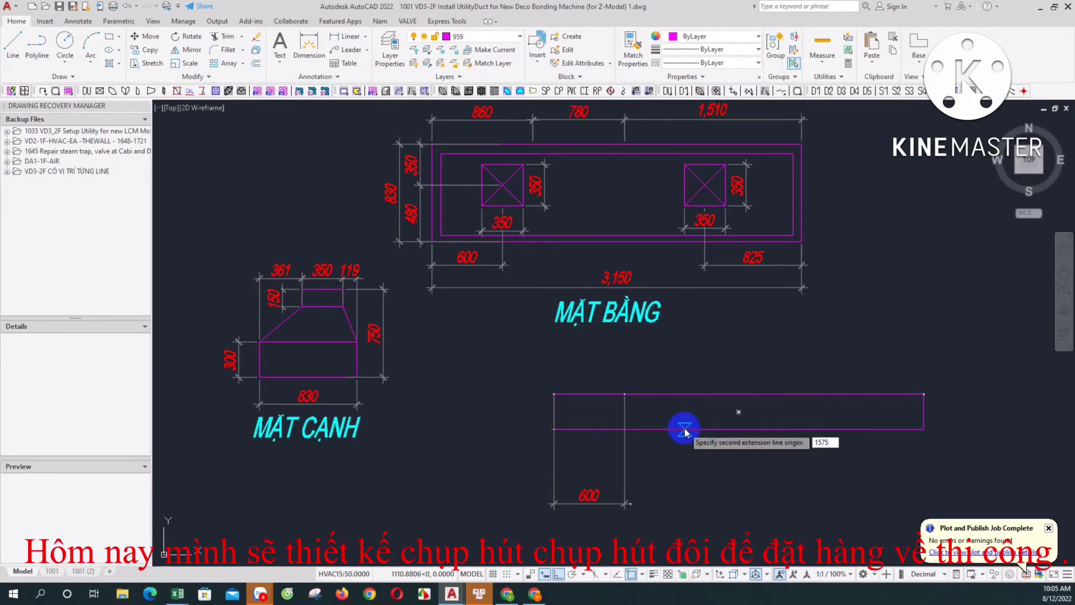
pyautogui.press('Return')
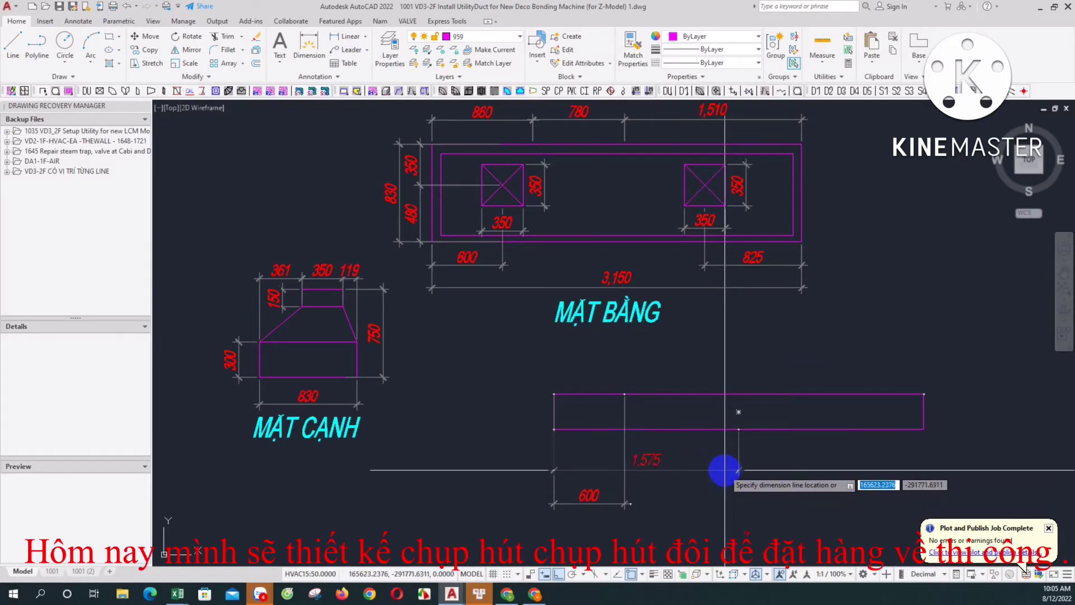
pyautogui.click(716, 531)
# Add the second 1,575 dimension and the overall 3,150 dimension.
pyautogui.press('Return')
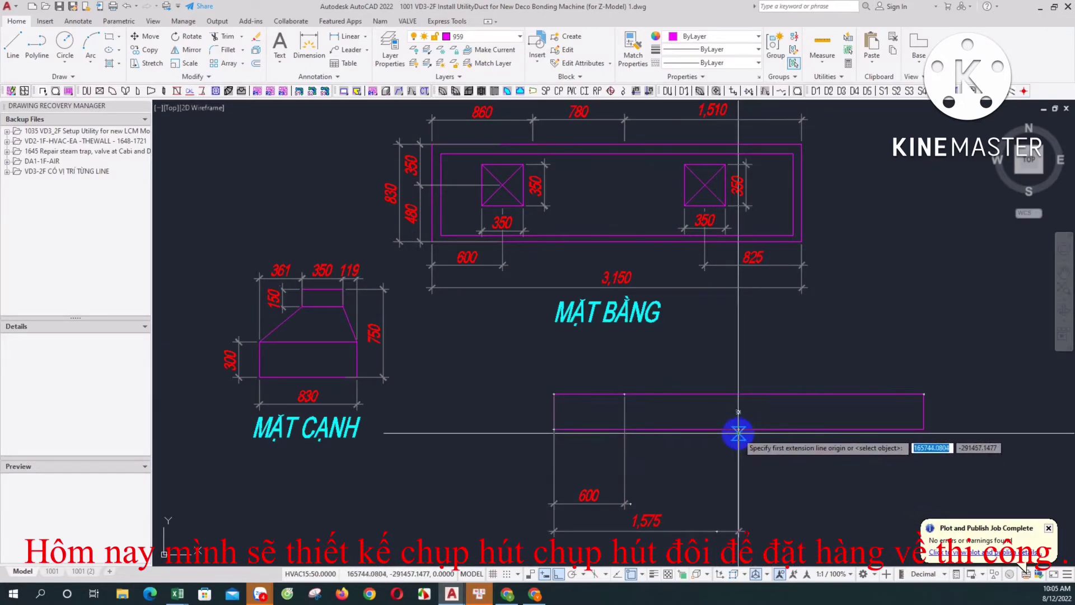
pyautogui.click(740, 431)
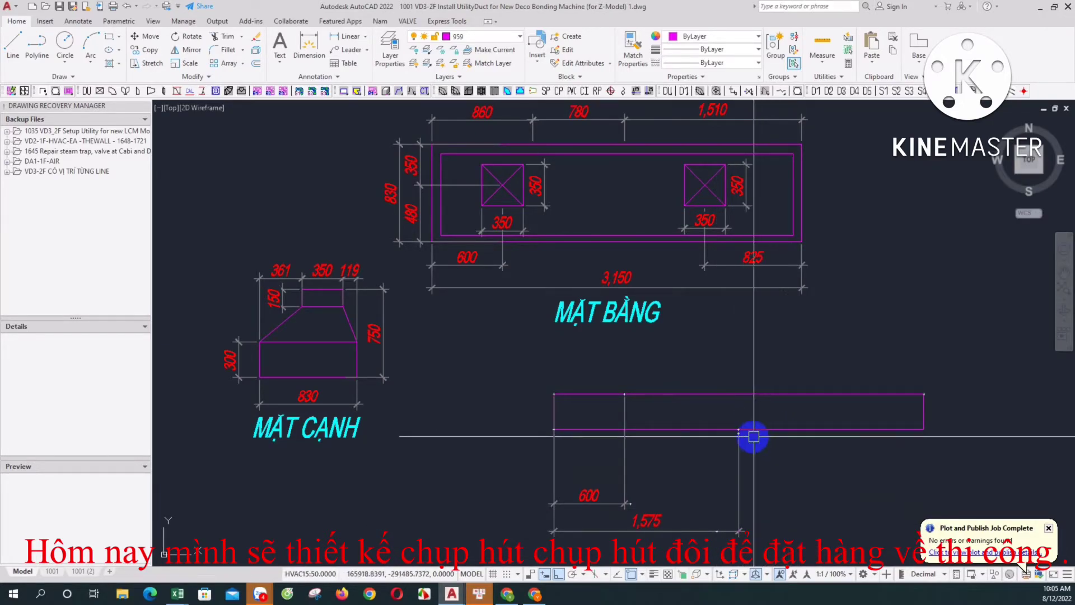
pyautogui.click(922, 429)
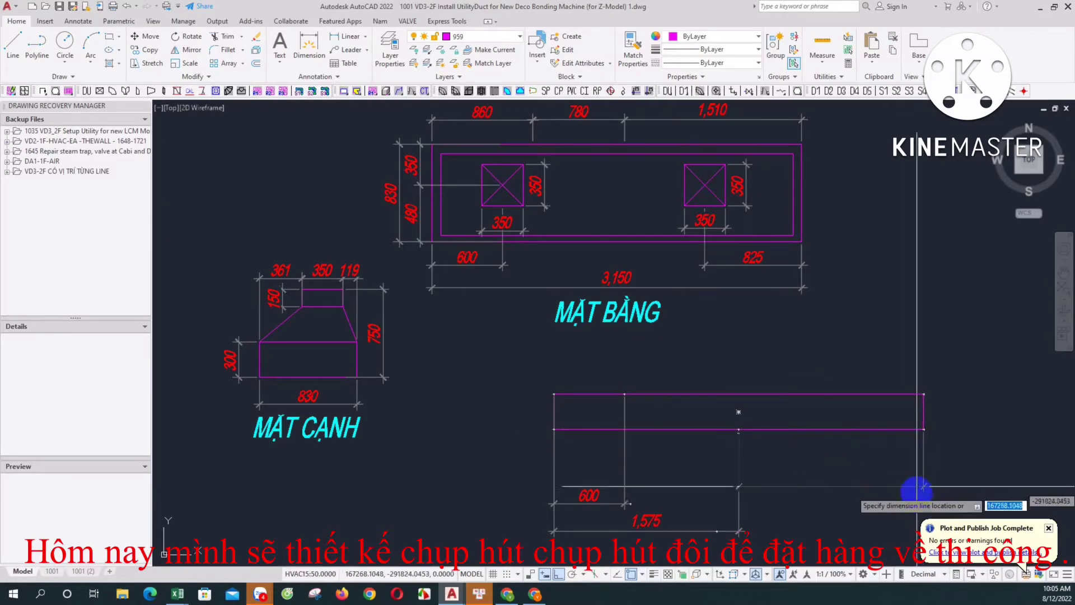
pyautogui.click(905, 529)
pyautogui.press('space')
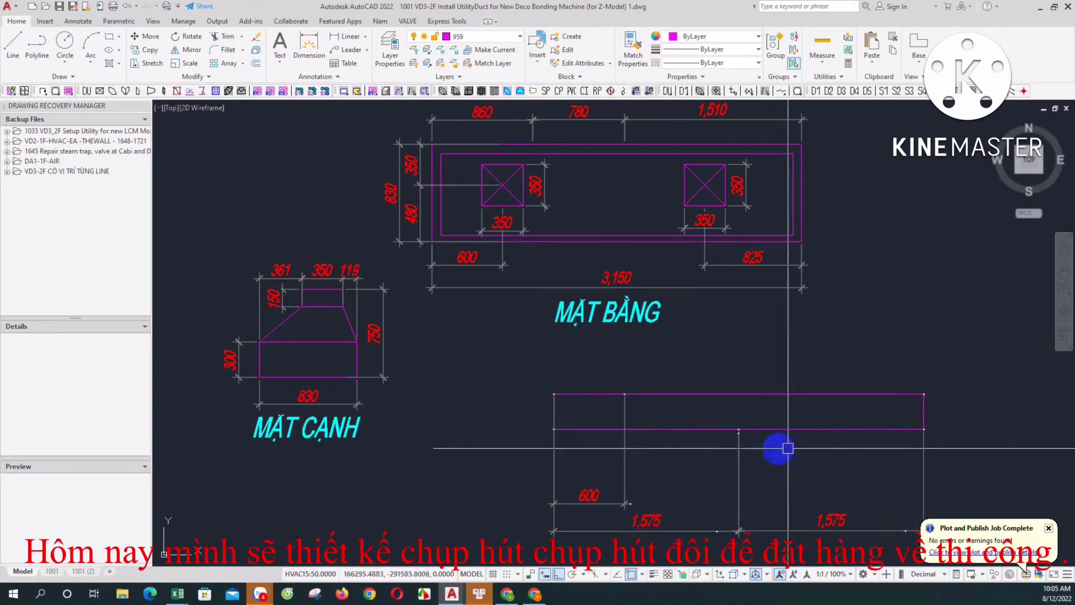
pyautogui.click(554, 430)
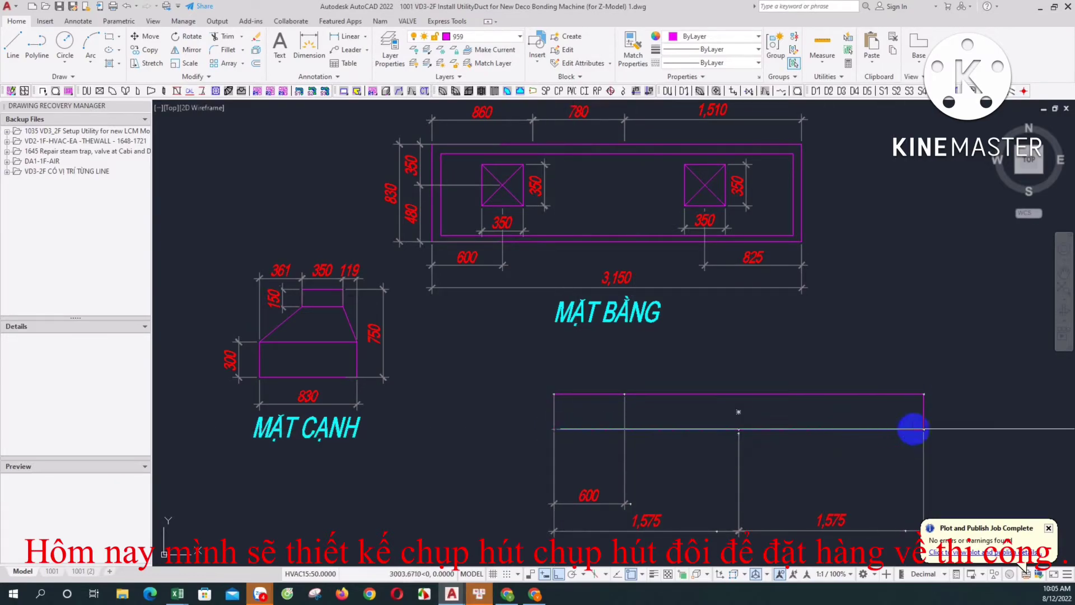
pyautogui.click(924, 430)
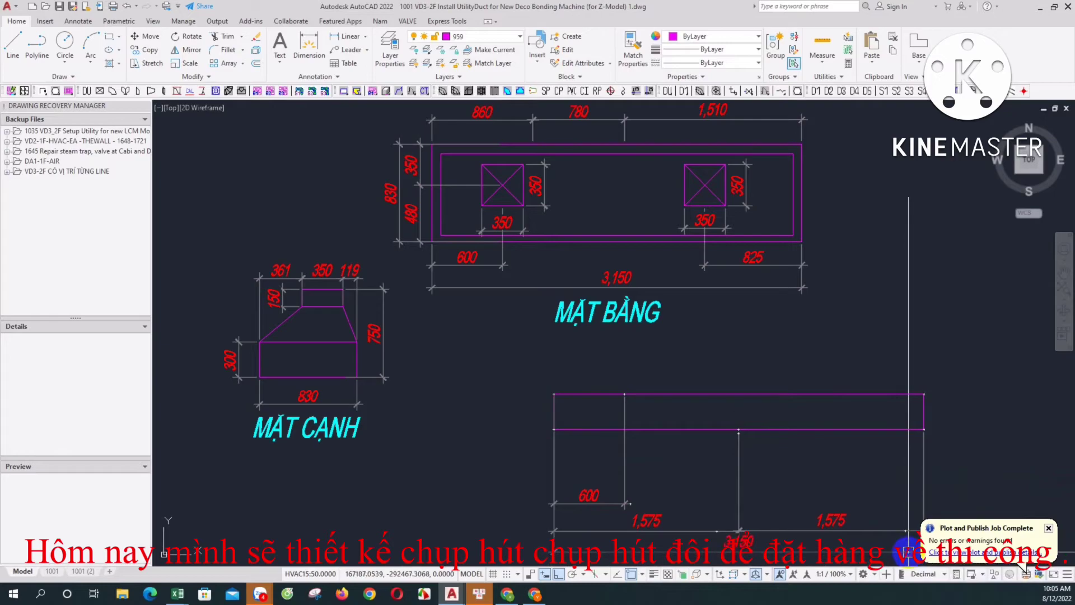
pyautogui.press('Escape')
# Move the two 1,575 dimensions and the 600 dimension closer to the rectangle.
pyautogui.click(758, 524)
pyautogui.click(702, 528)
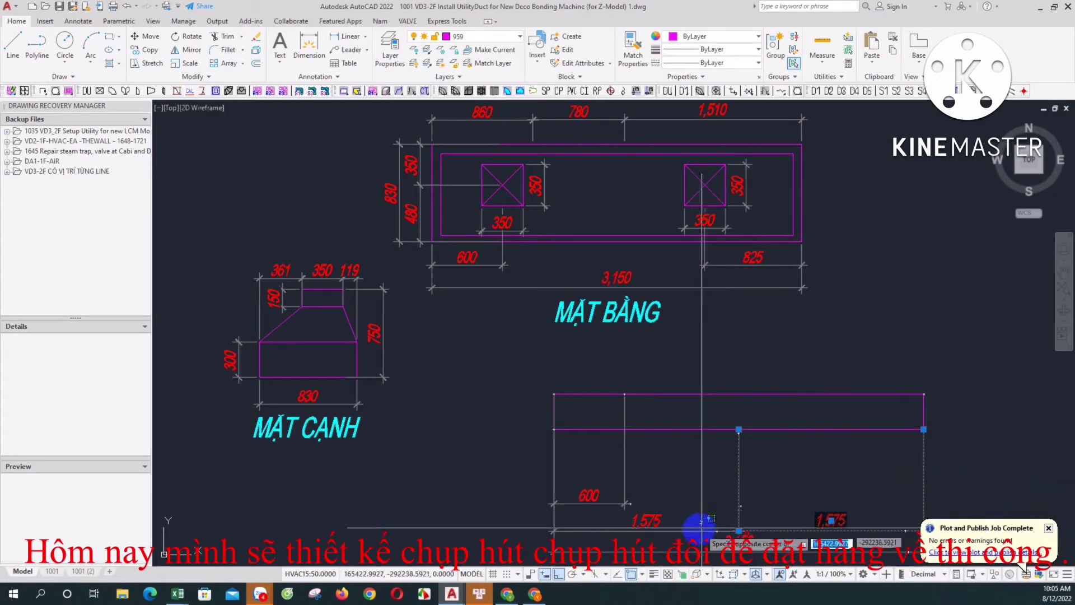
pyautogui.click(738, 531)
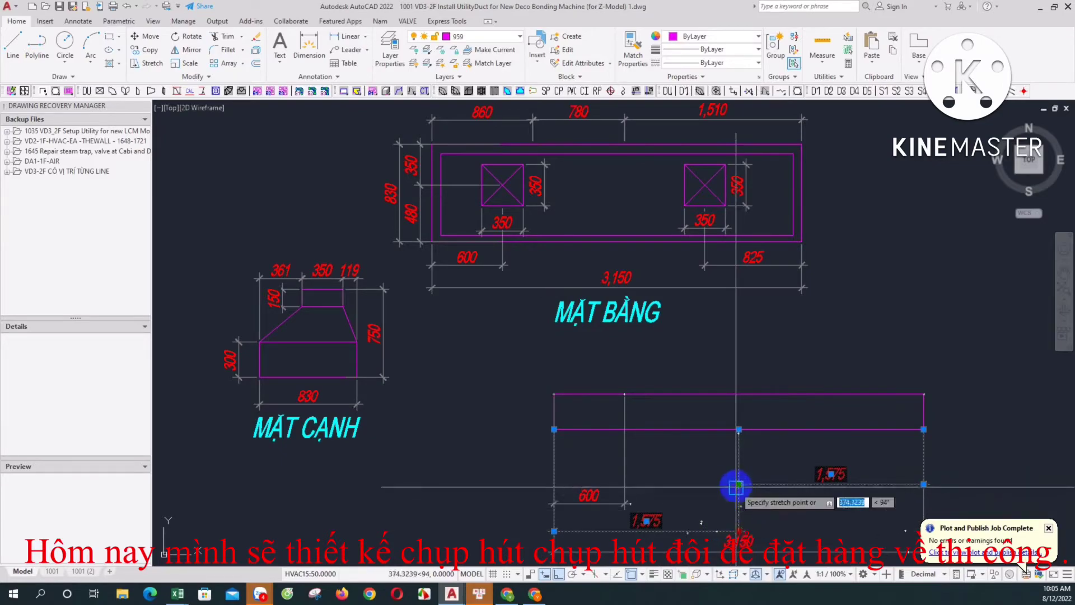
pyautogui.click(737, 485)
pyautogui.press('Escape')
pyautogui.click(622, 504)
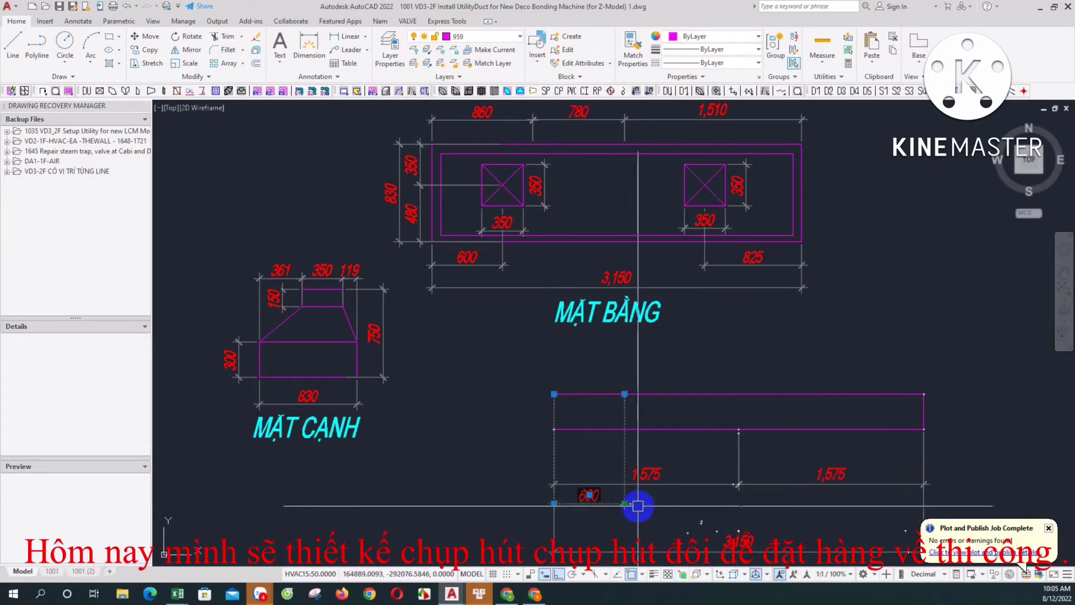
pyautogui.click(619, 456)
pyautogui.press('Escape')
# Reposition the 3,150 overall dimension just below the 1,575 ones.
pyautogui.write('dli')
pyautogui.press('Return')
pyautogui.click(718, 546)
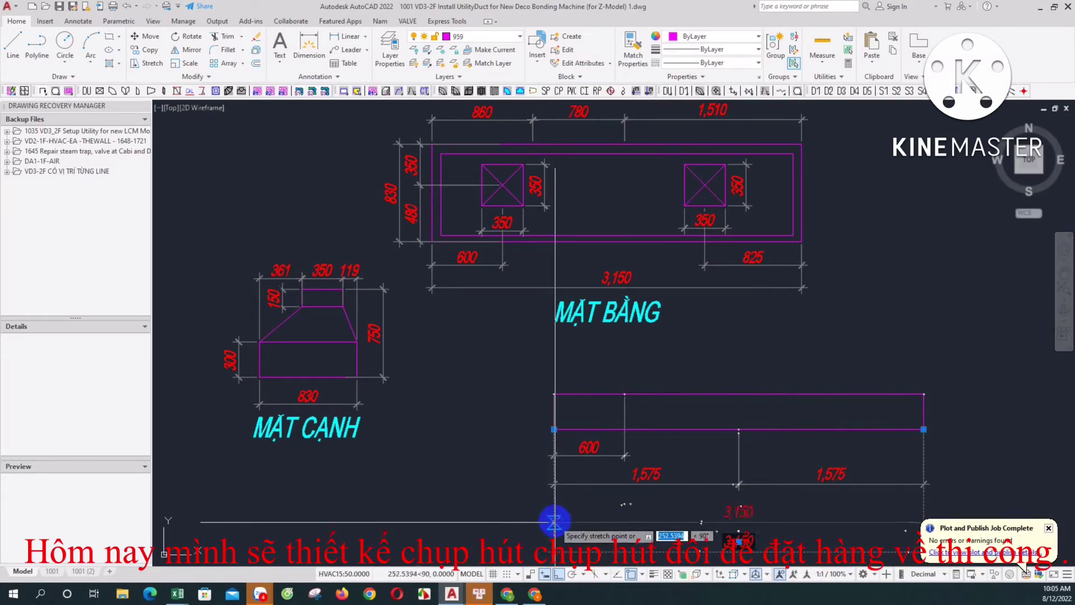
pyautogui.click(552, 515)
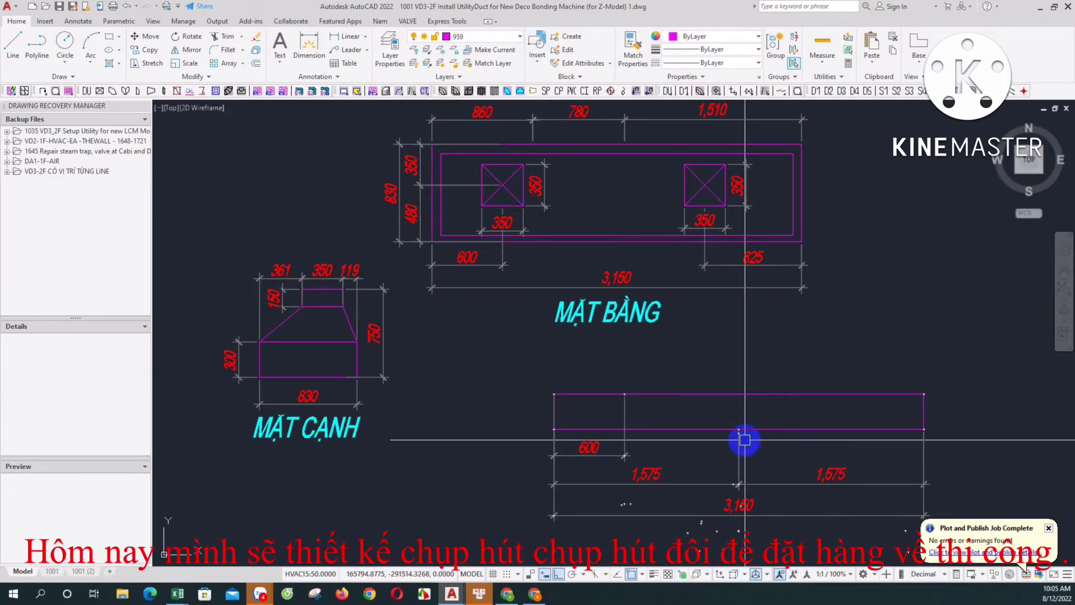
pyautogui.click(728, 430)
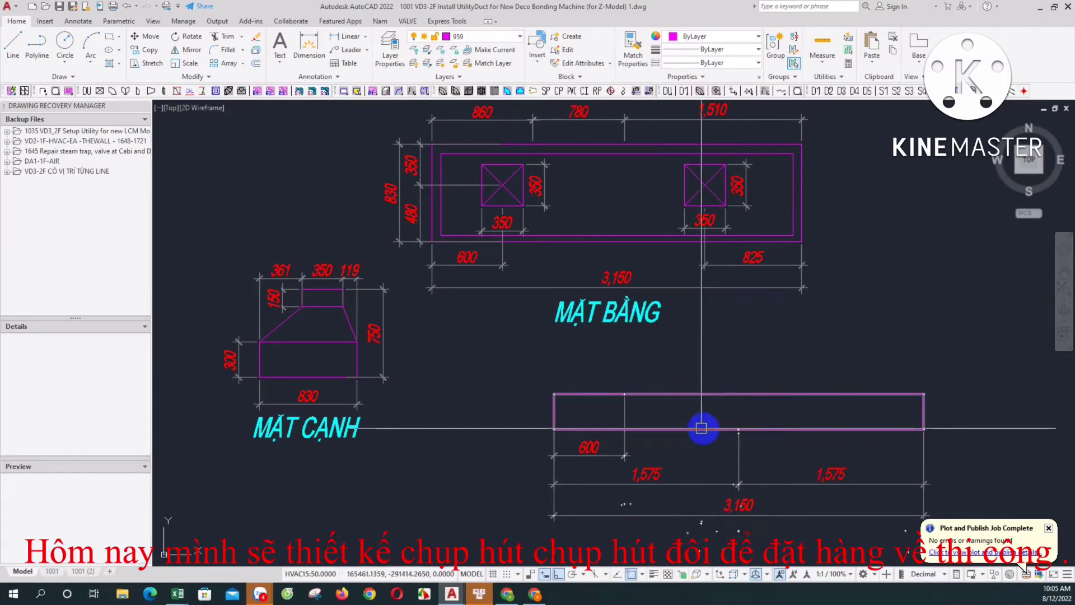
pyautogui.click(426, 188)
# Add a 300 height dimension on the rectangle's left side.
pyautogui.click(347, 38)
pyautogui.click(553, 395)
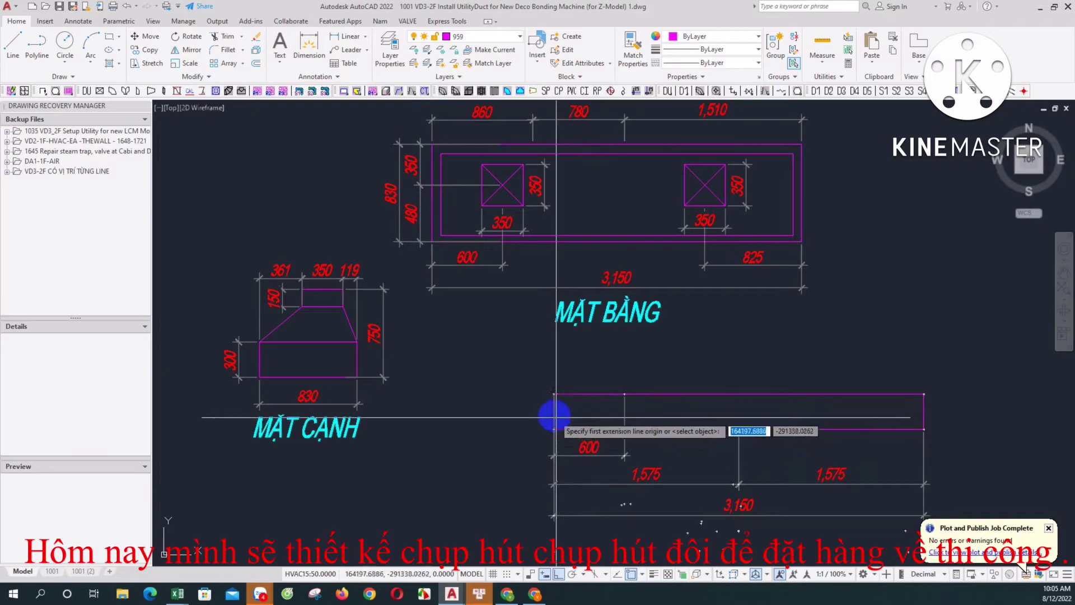
pyautogui.click(553, 429)
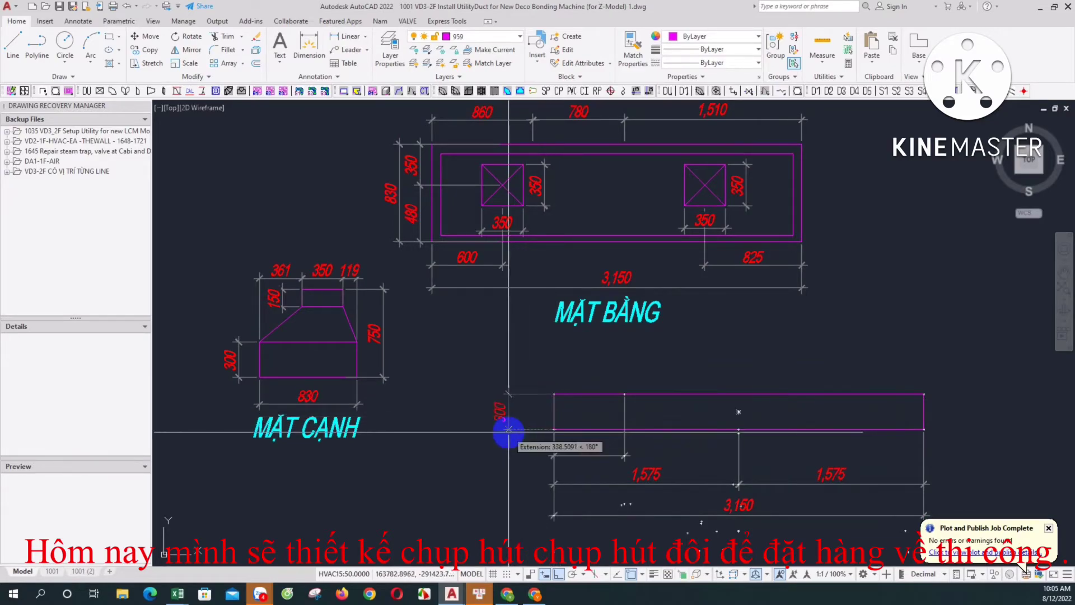
pyautogui.click(529, 432)
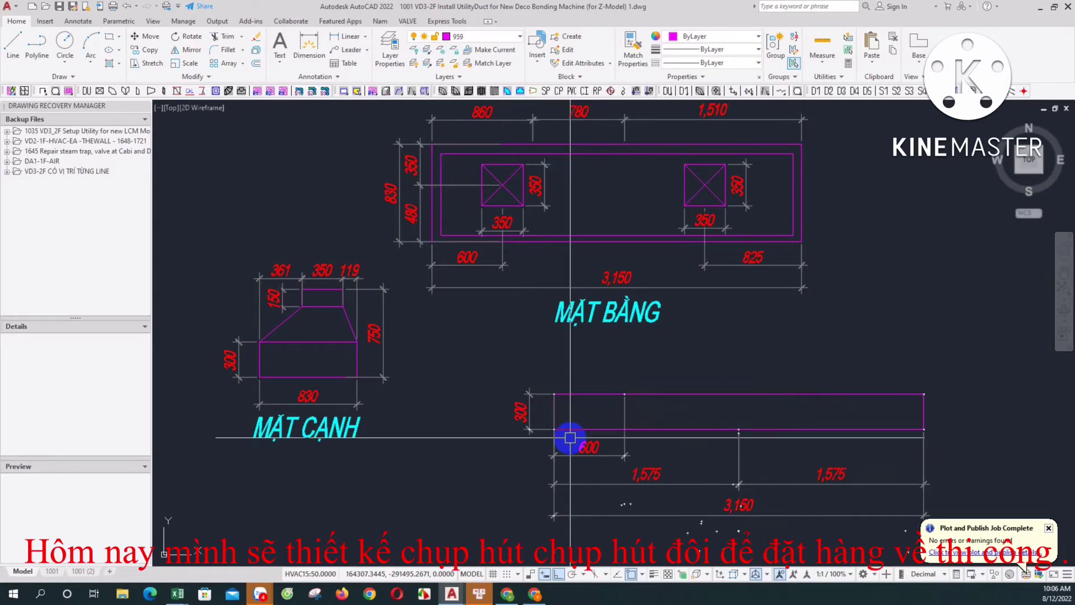
# Window-select the 3150 rectangle with its dimensions and move them down together.
pyautogui.moveTo(627, 417); pyautogui.dragTo(620, 412, button='middle')
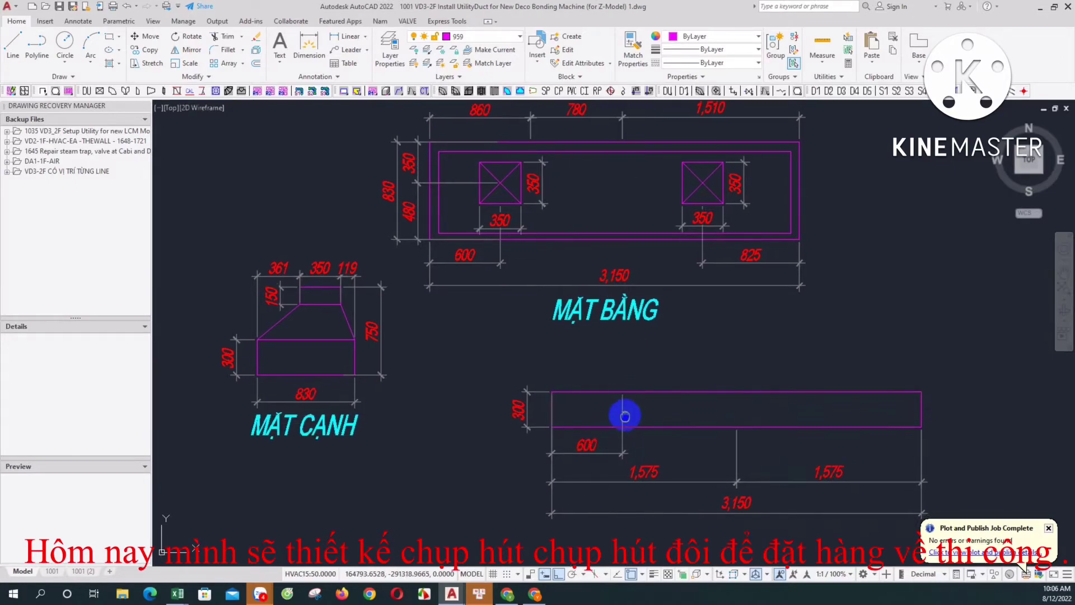
pyautogui.click(953, 369)
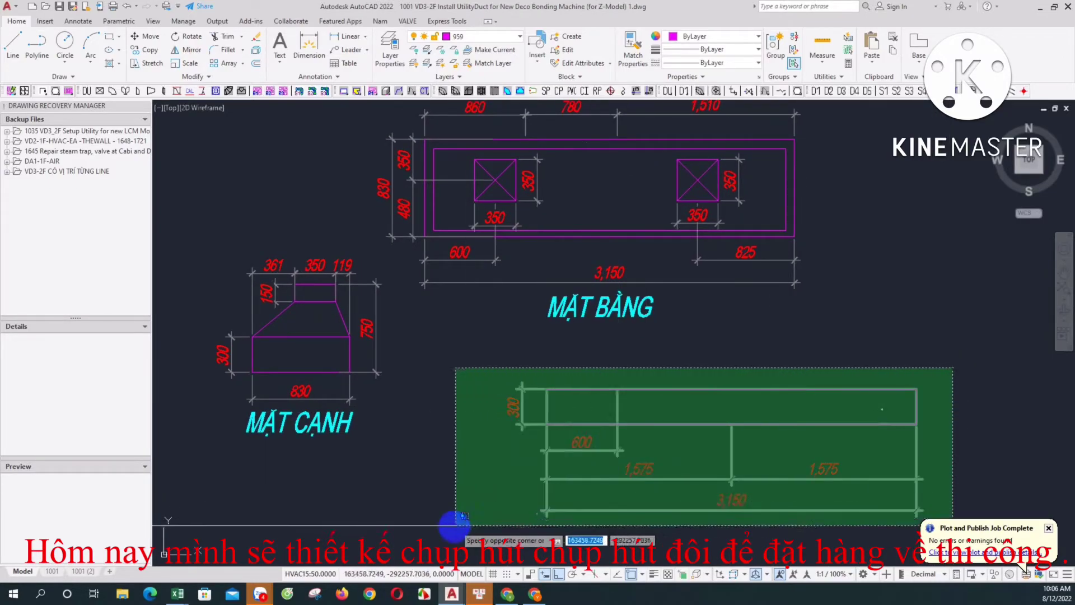
pyautogui.click(451, 524)
pyautogui.press('m')
pyautogui.press('space')
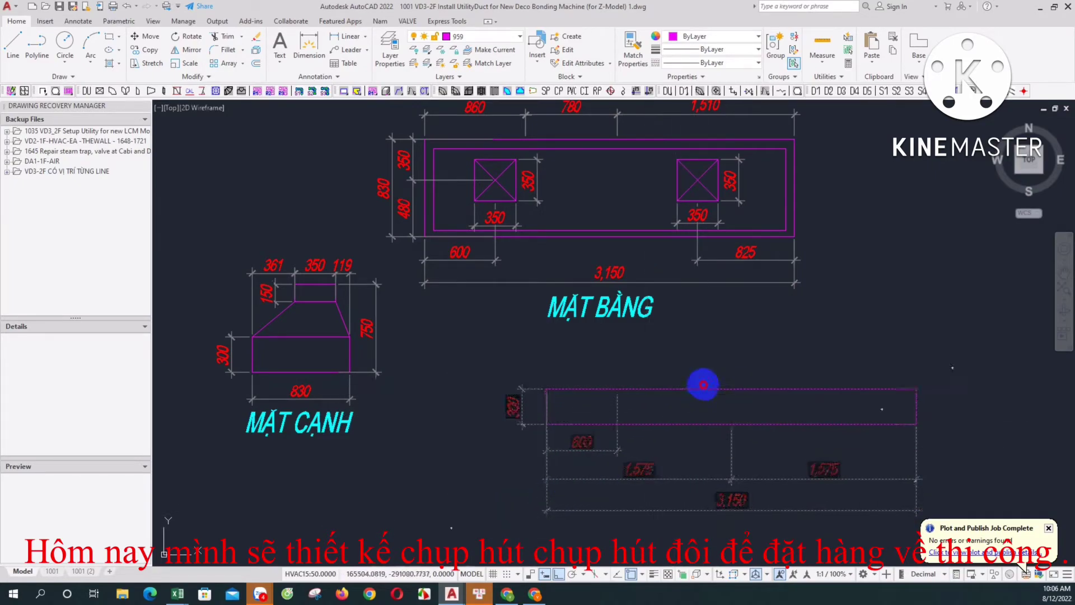
pyautogui.click(702, 384)
pyautogui.click(703, 431)
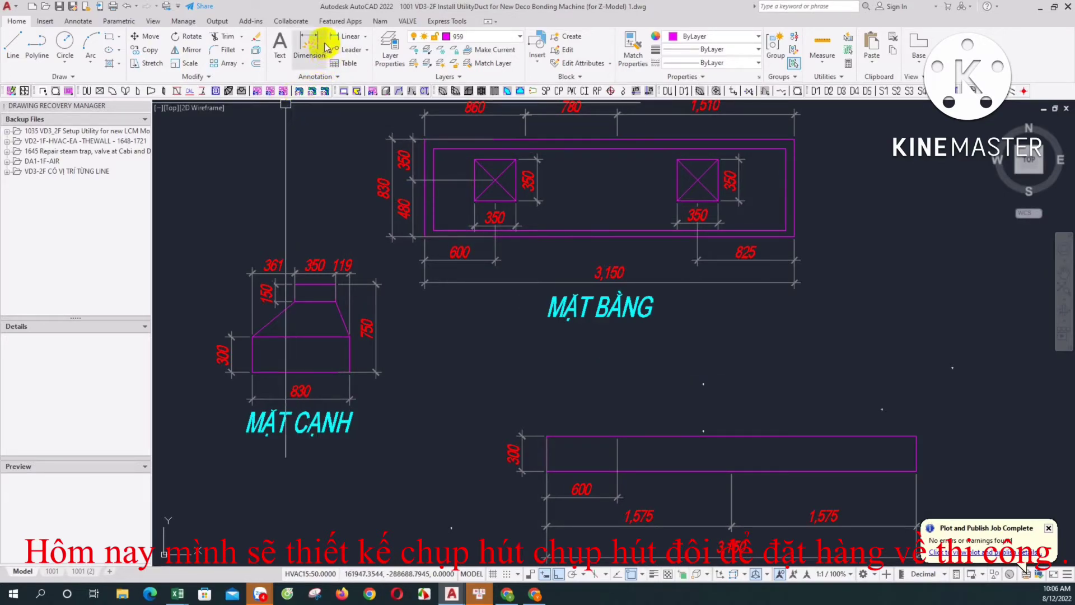
# Start copying the side elevation's collar with its 150 and 350 dimensions, then cancel.
pyautogui.click(311, 45)
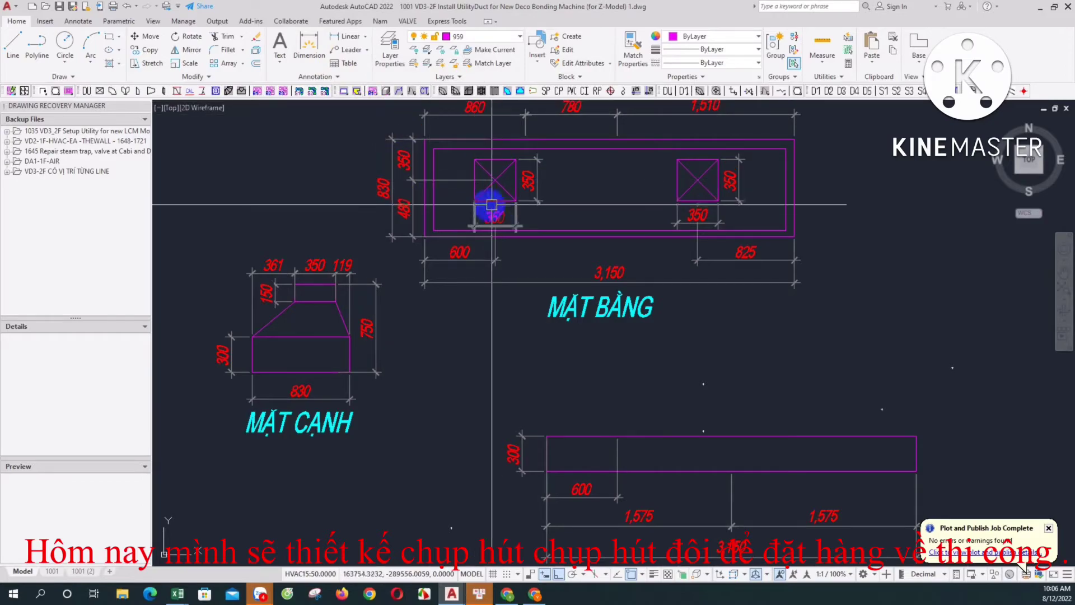
pyautogui.click(305, 284)
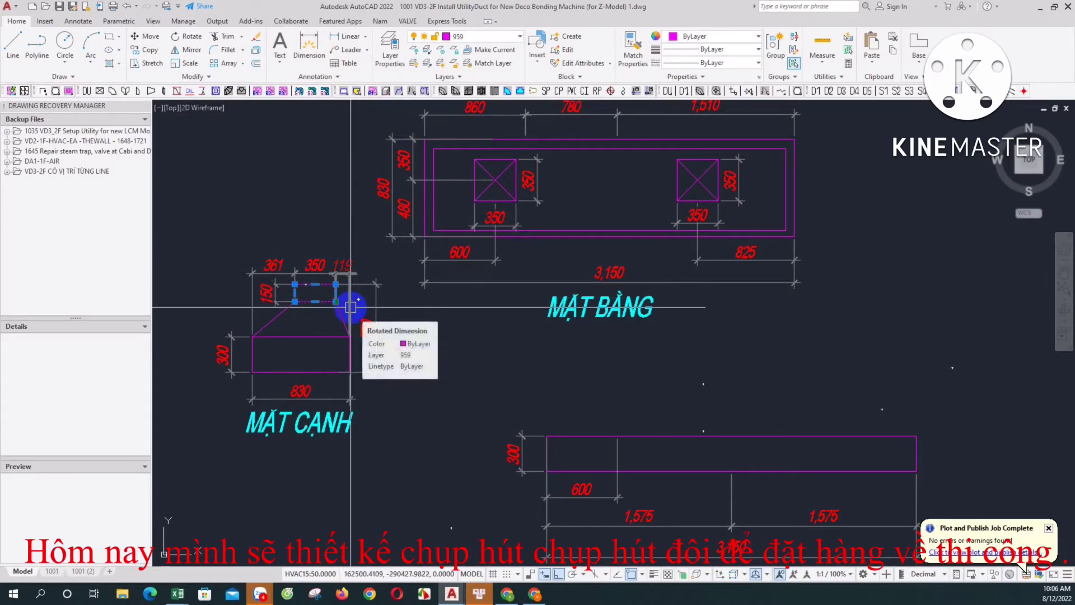
pyautogui.write('CO')
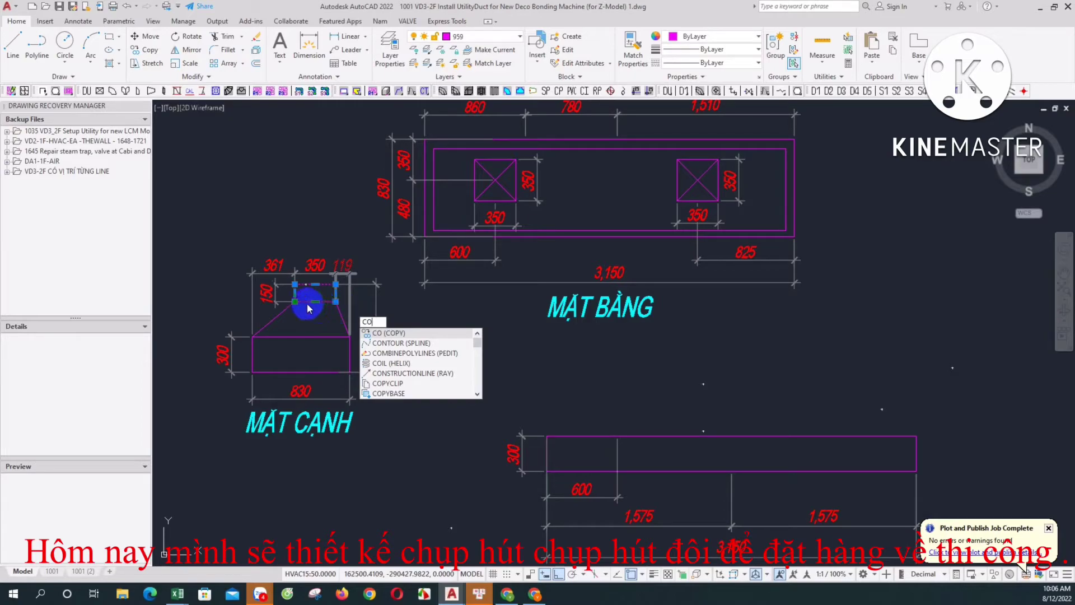
pyautogui.press('Return')
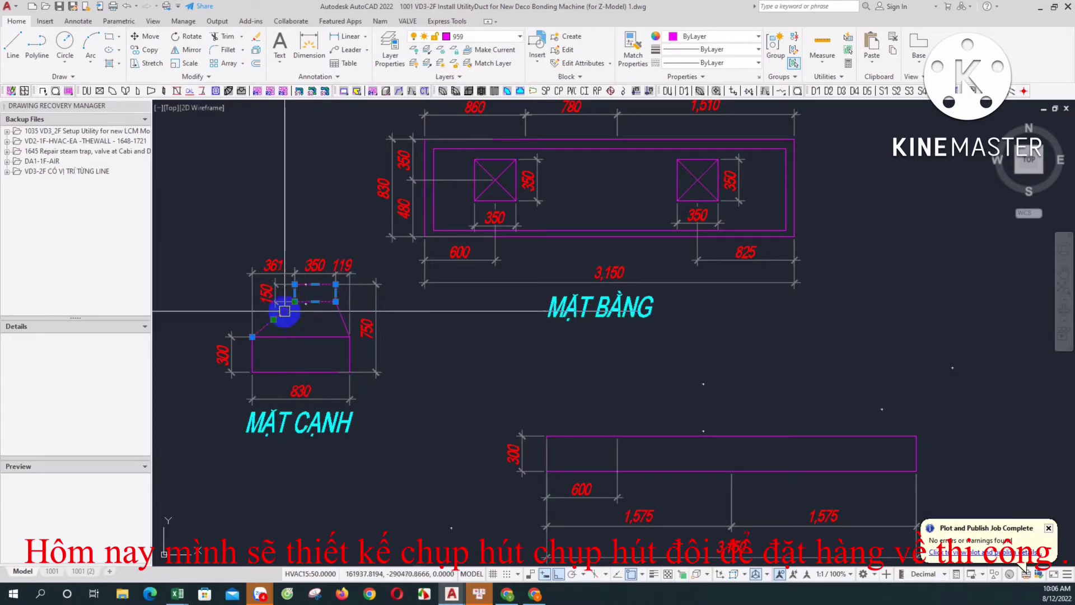
pyautogui.click(275, 302)
pyautogui.click(313, 264)
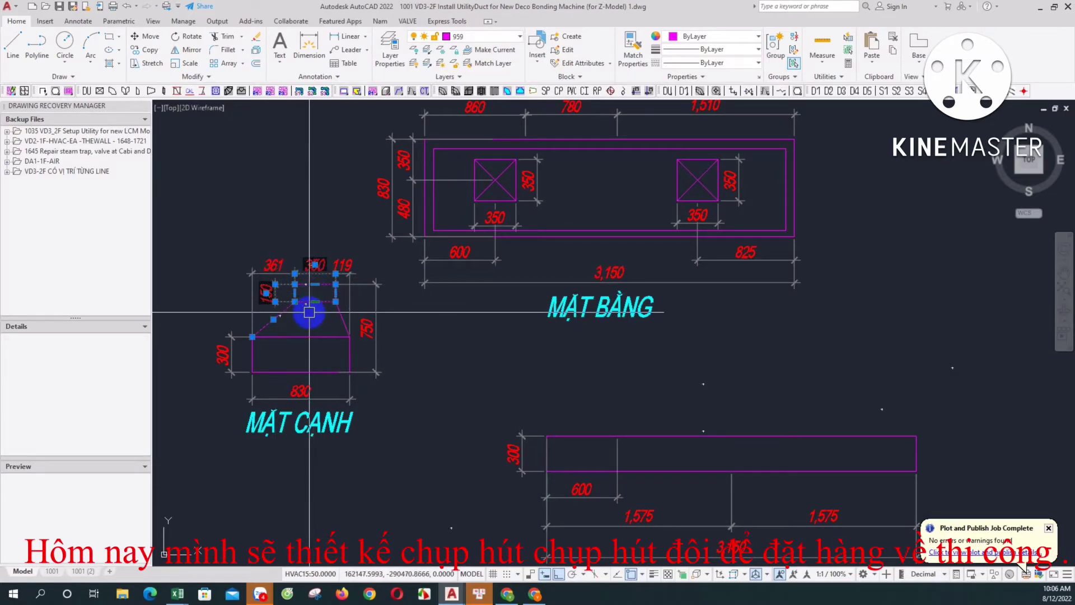
pyautogui.write('co')
pyautogui.press('Return')
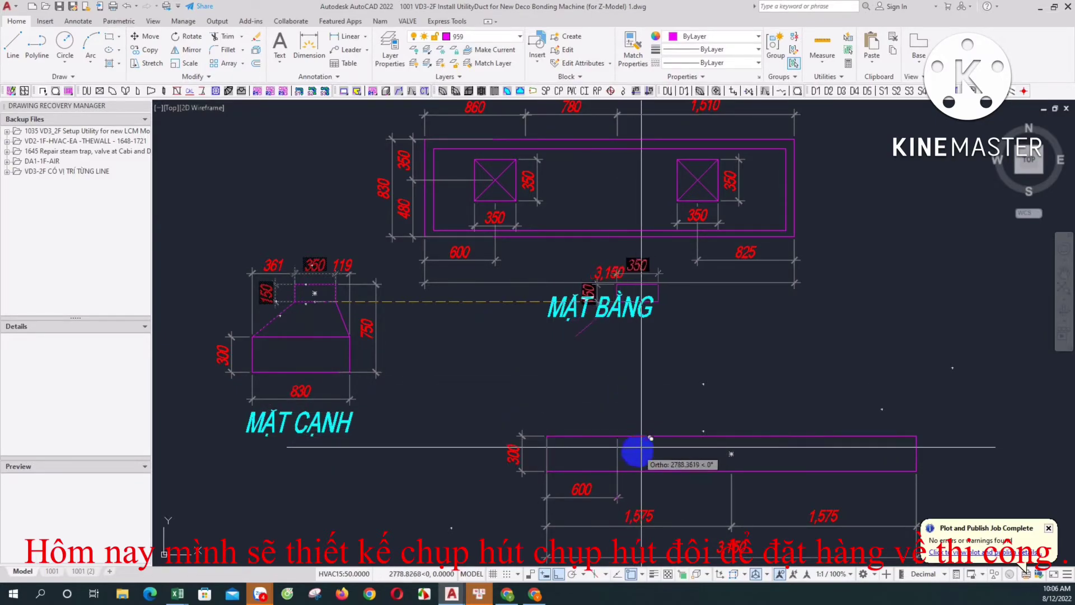
pyautogui.press('Escape')
# Reselect the outlet rectangle, its dimensions and a nearby line for copying, then cancel.
pyautogui.click(312, 303)
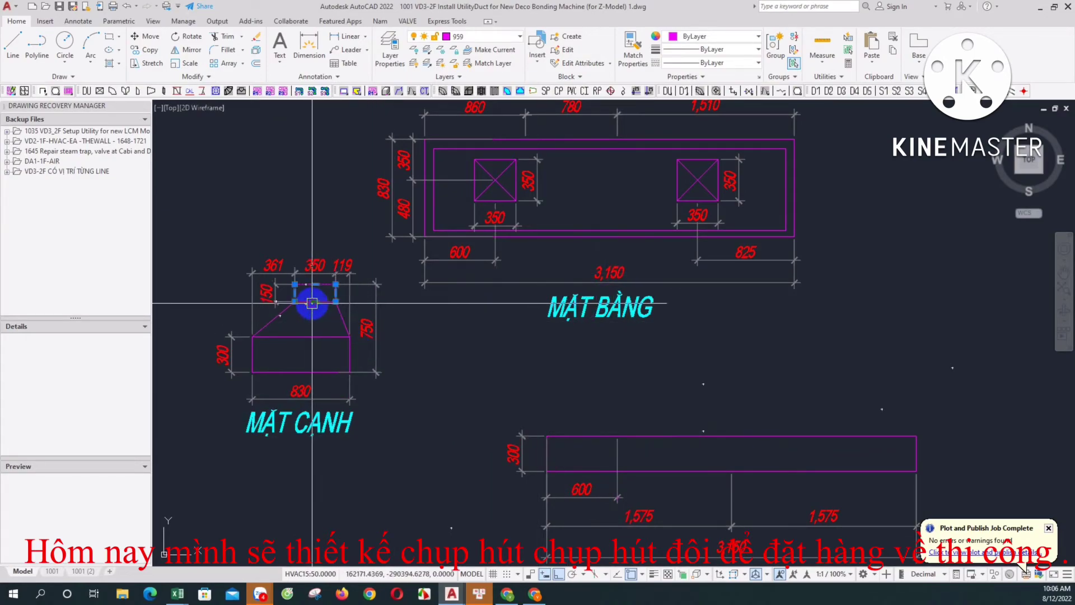
pyautogui.click(306, 273)
pyautogui.click(276, 296)
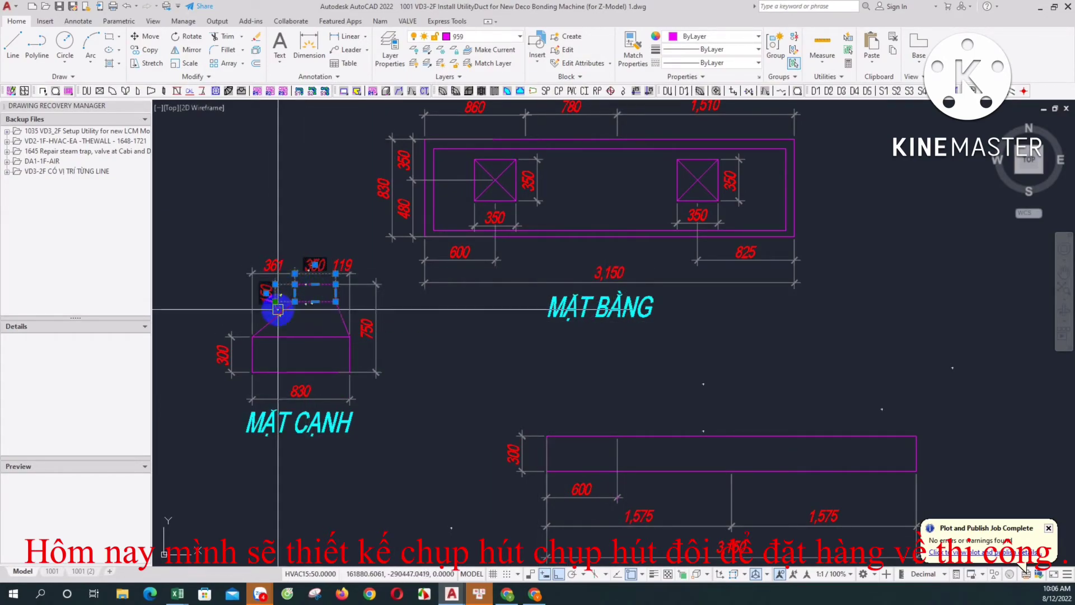
pyautogui.click(278, 316)
pyautogui.write('C')
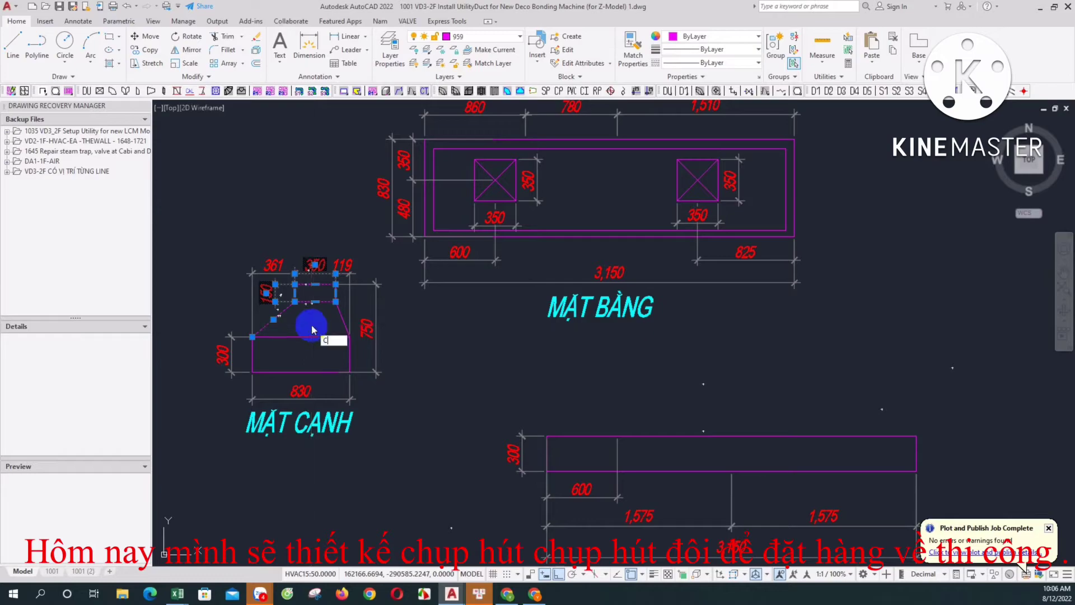
pyautogui.press('Return')
pyautogui.click(252, 336)
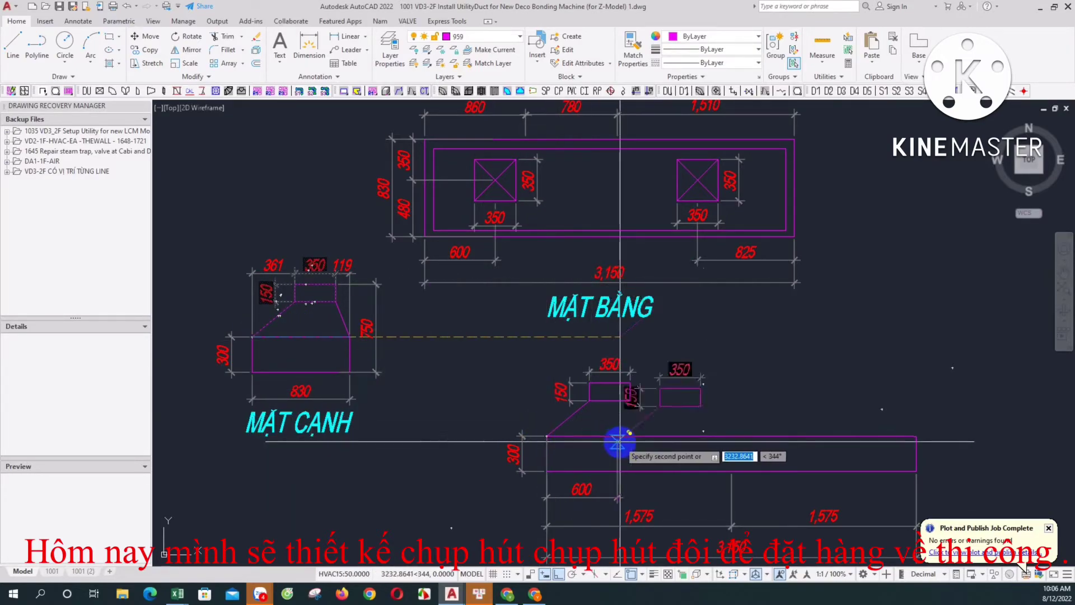
pyautogui.press('Escape')
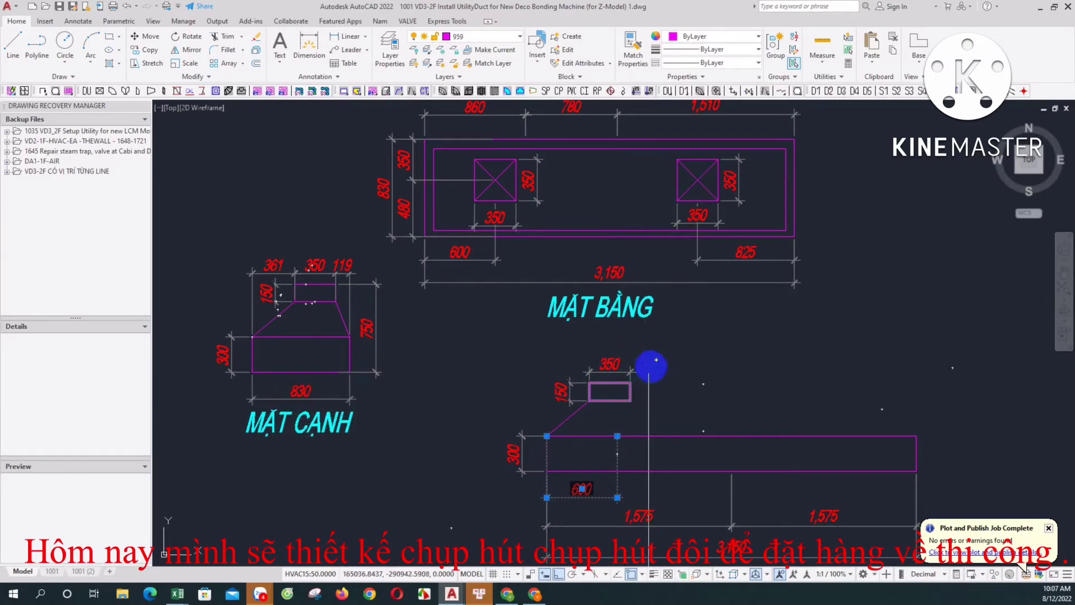
# Move the 350×150 outlet box and its dimensions onto the front elevation.
pyautogui.click(659, 356)
pyautogui.click(569, 410)
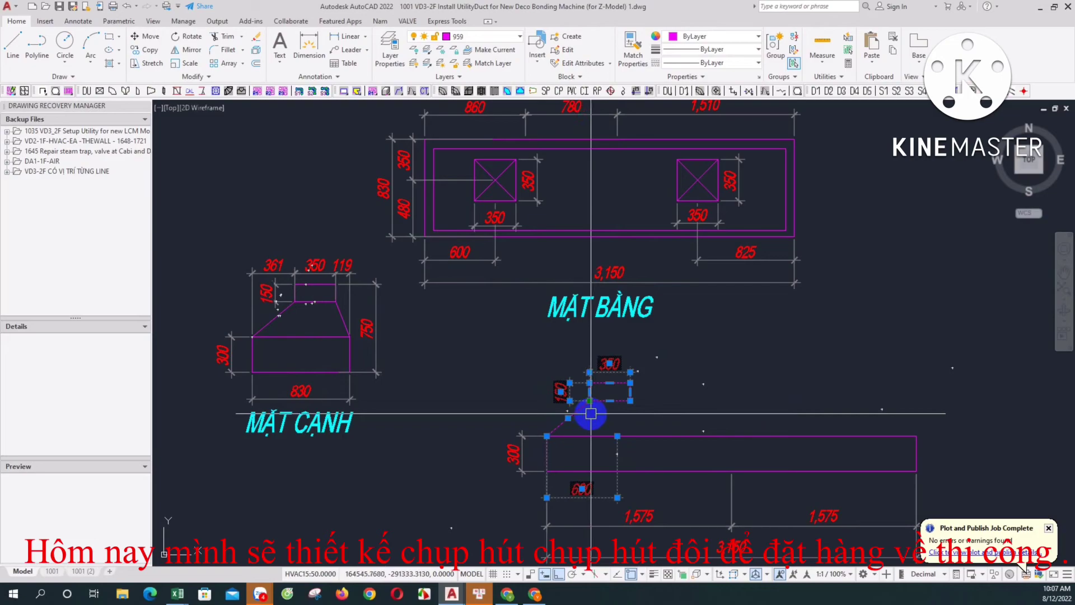
pyautogui.write('M')
pyautogui.press('Return')
pyautogui.click(609, 401)
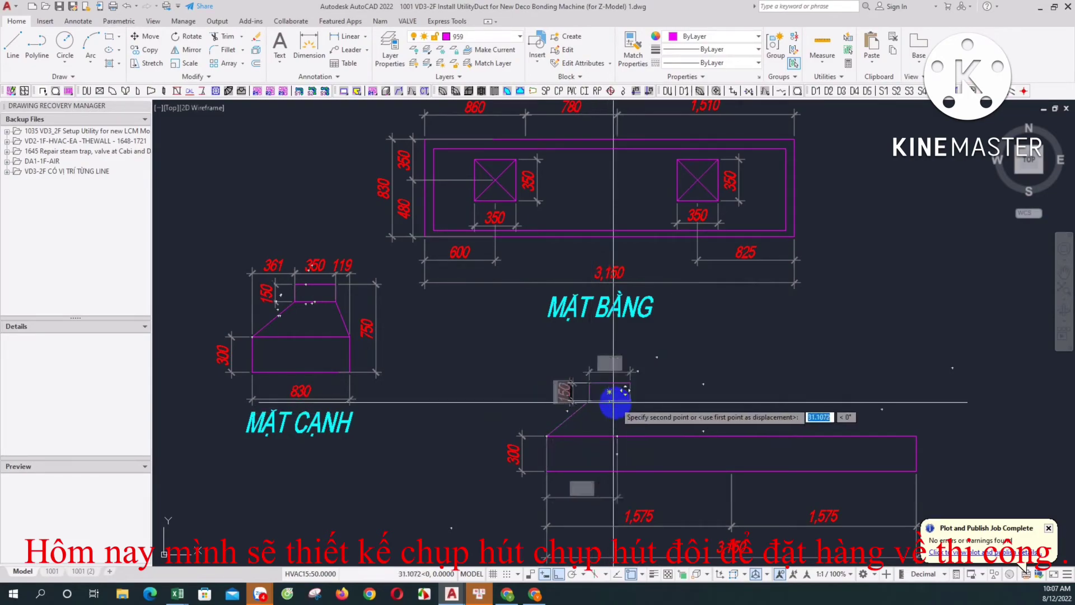
pyautogui.click(618, 404)
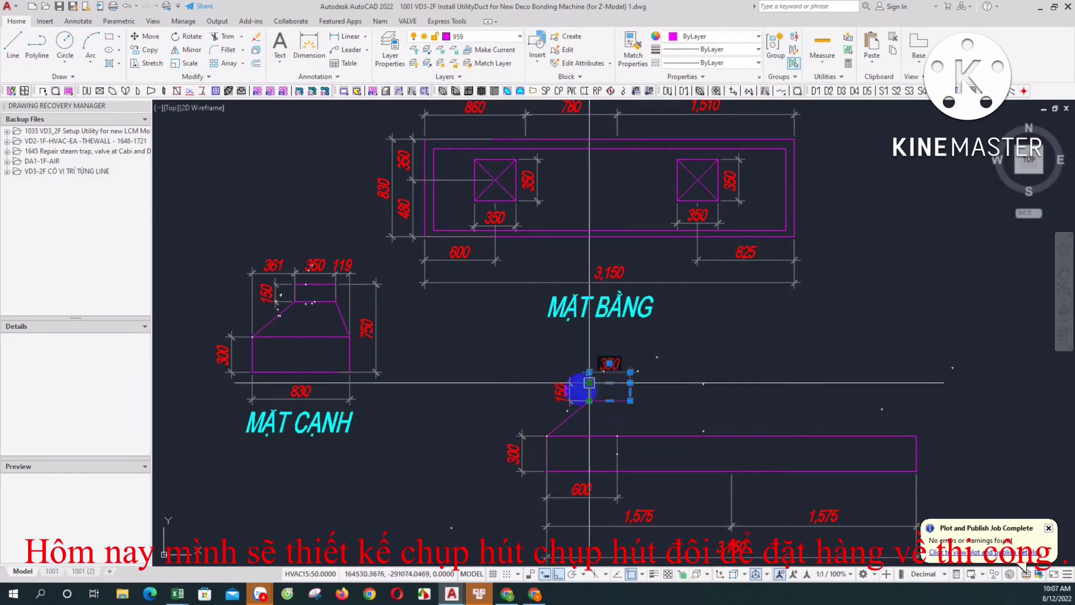
pyautogui.moveTo(600, 379); pyautogui.dragTo(571, 392)
pyautogui.write('m')
pyautogui.press('Return')
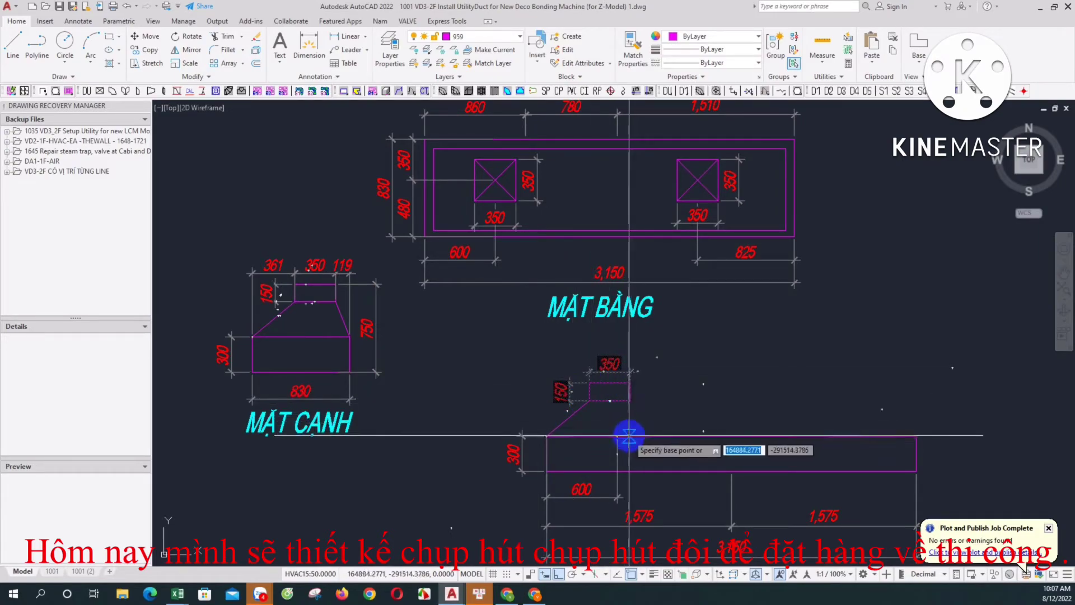
pyautogui.click(608, 403)
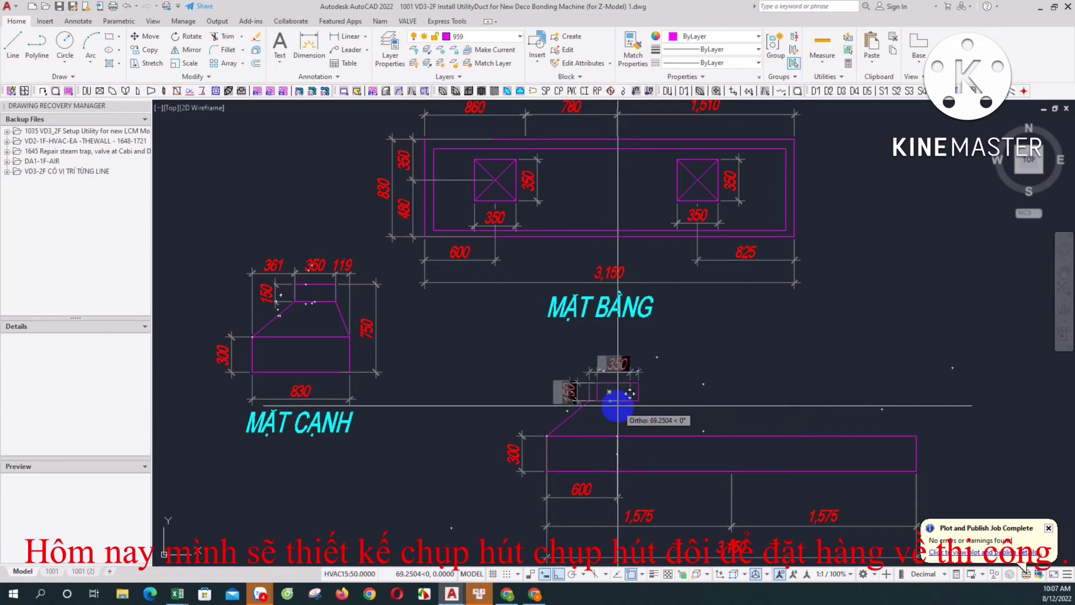
# Stretch the left slope to the box corner and draw the right slope to the body top.
pyautogui.click(588, 401)
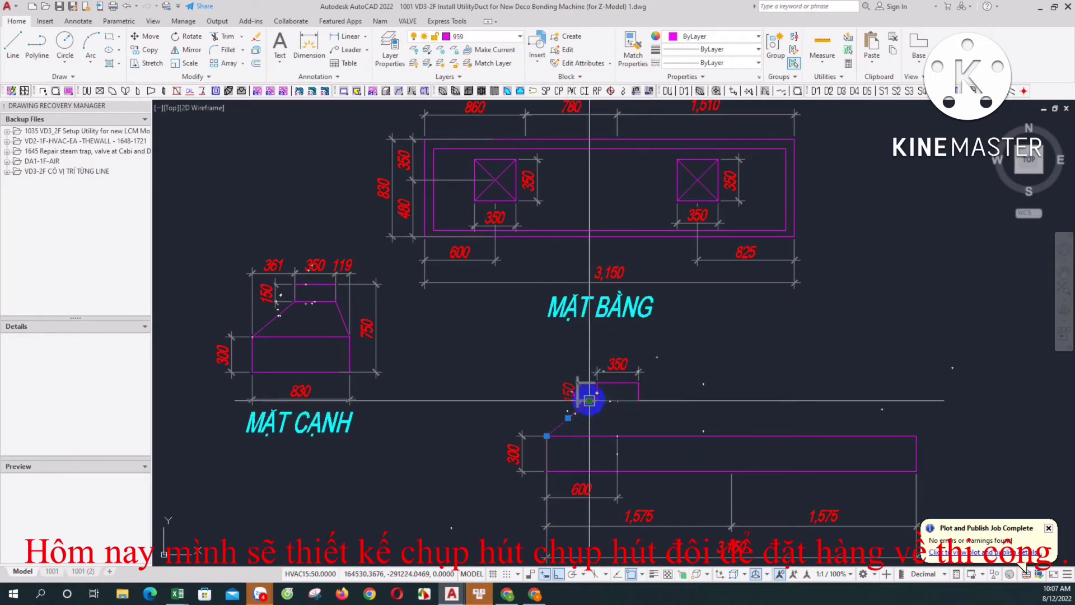
pyautogui.click(597, 401)
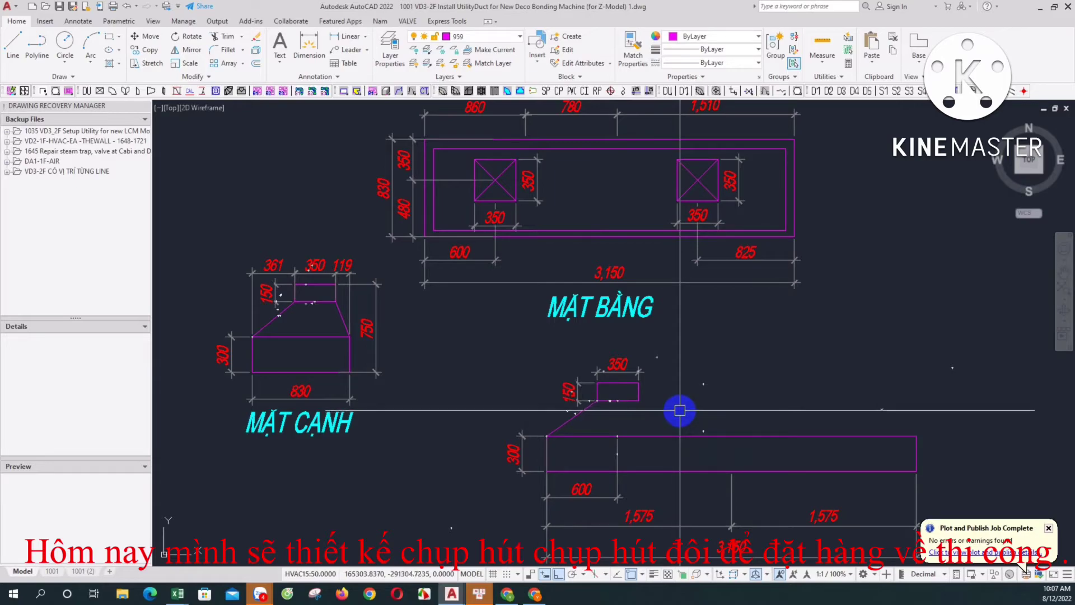
pyautogui.press('space')
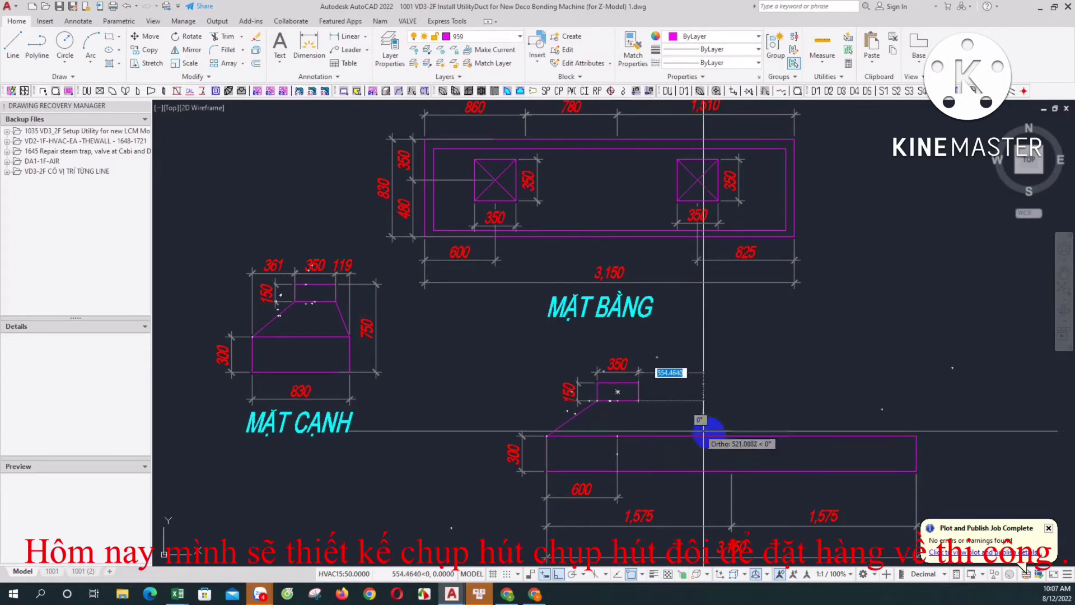
pyautogui.click(704, 430)
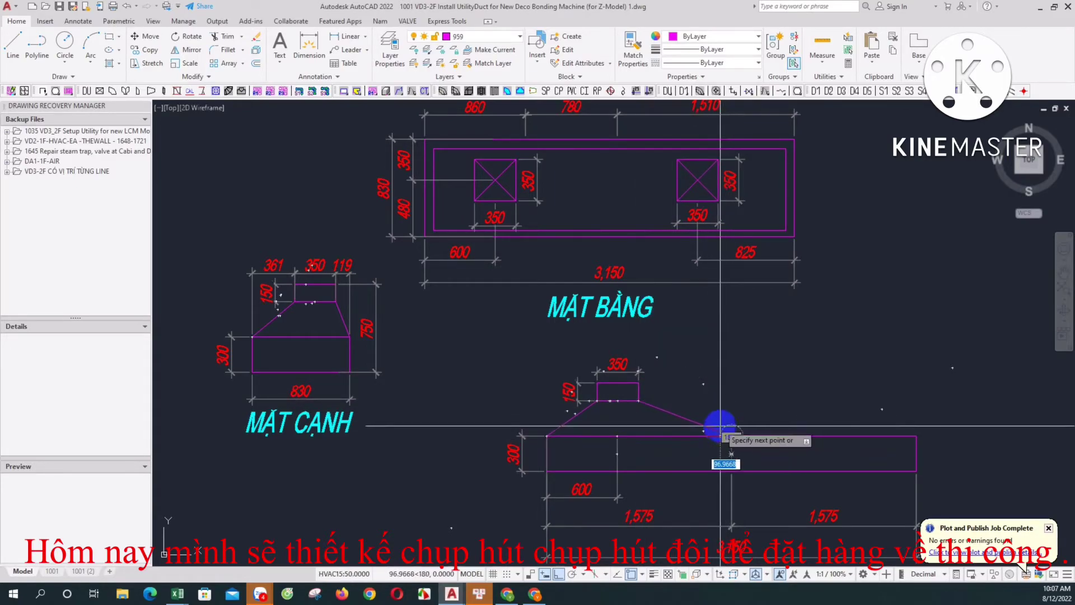
pyautogui.click(728, 435)
pyautogui.press('space')
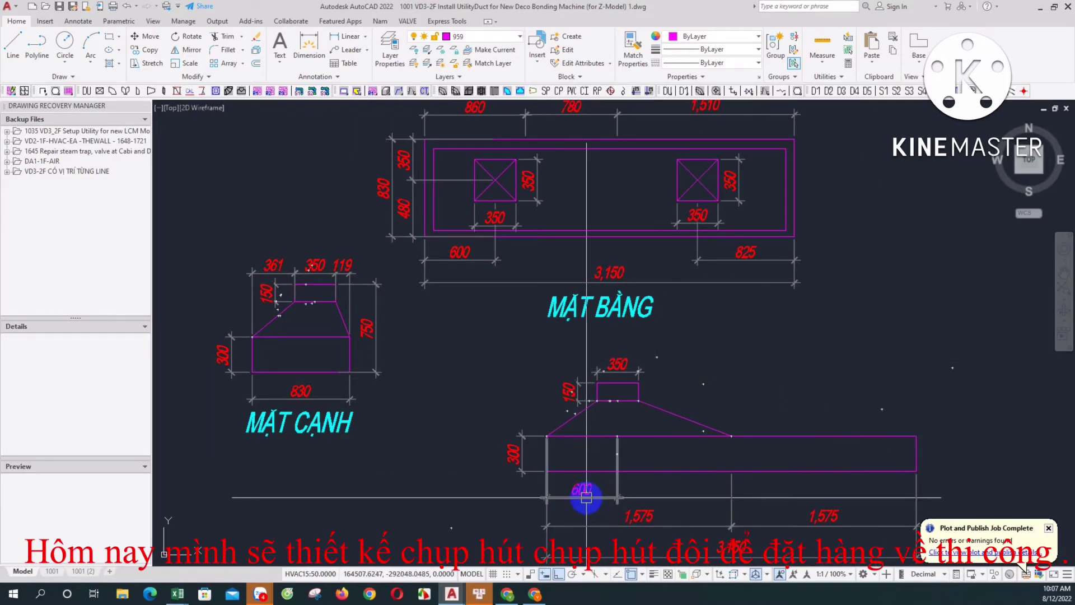
# Add an 825 dimension from the body's right corner, extending its extension line to the top.
pyautogui.click(334, 37)
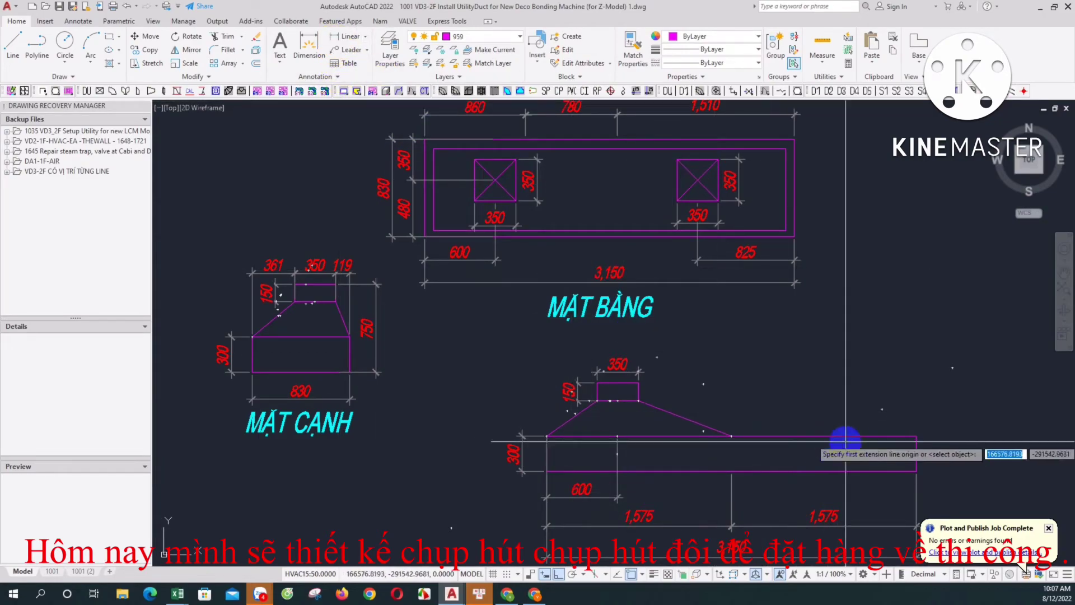
pyautogui.click(916, 436)
pyautogui.write('825')
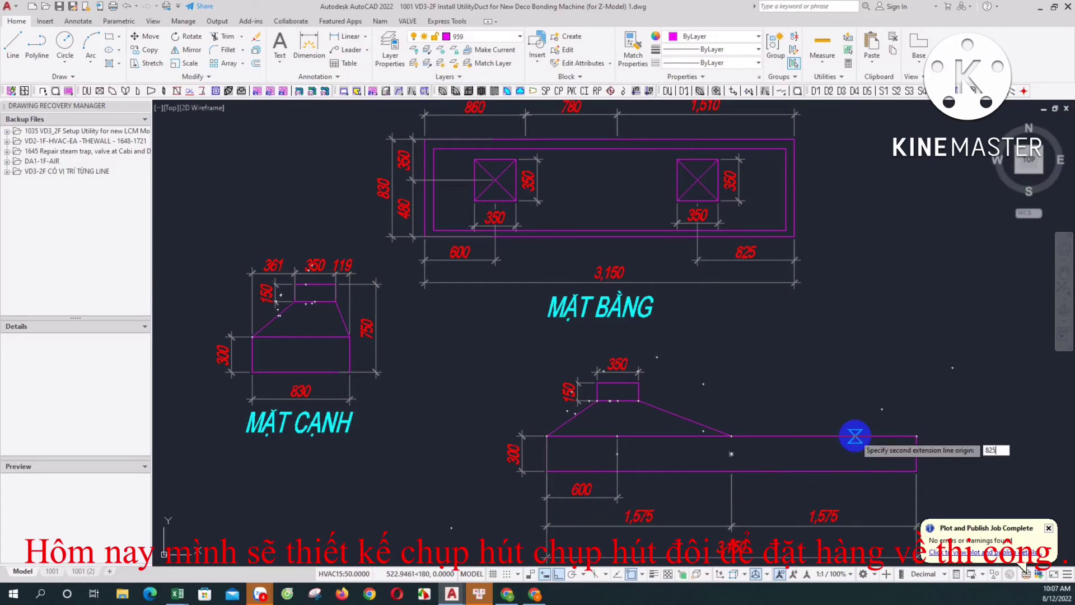
pyautogui.press('Return')
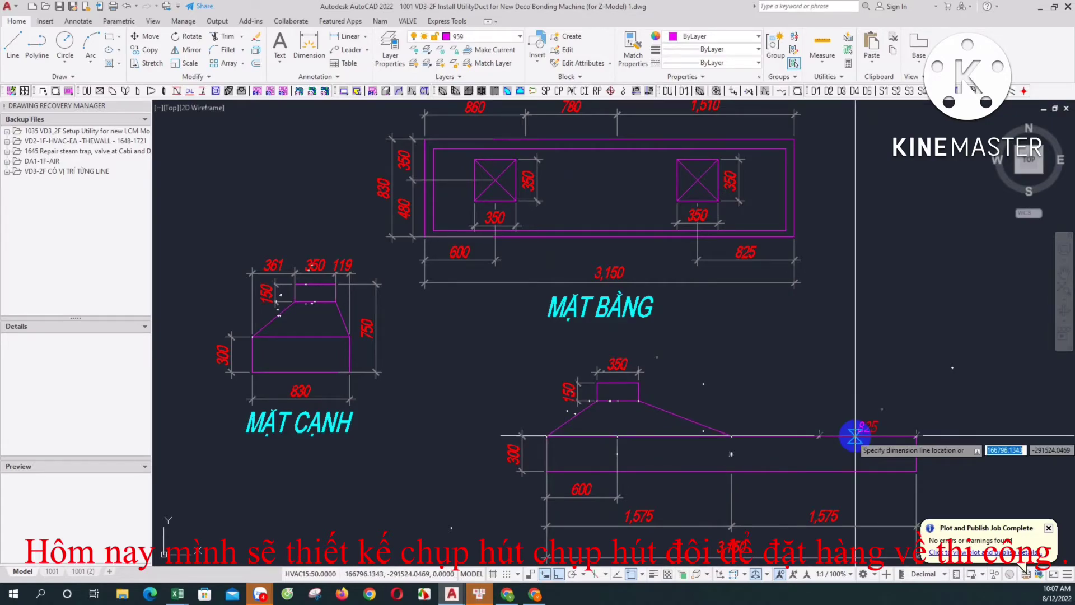
pyautogui.click(864, 491)
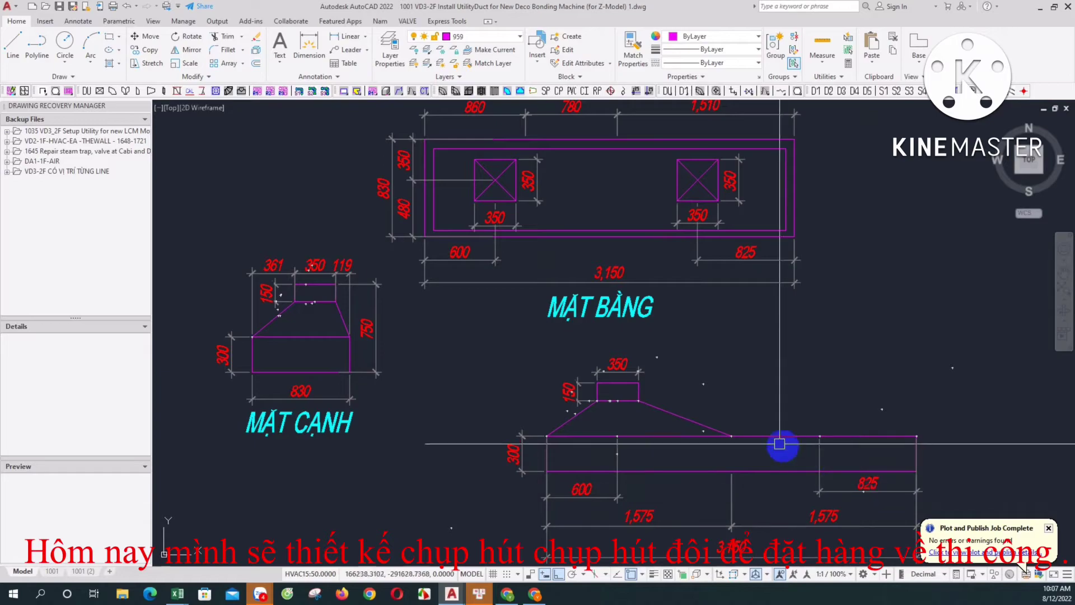
pyautogui.click(817, 450)
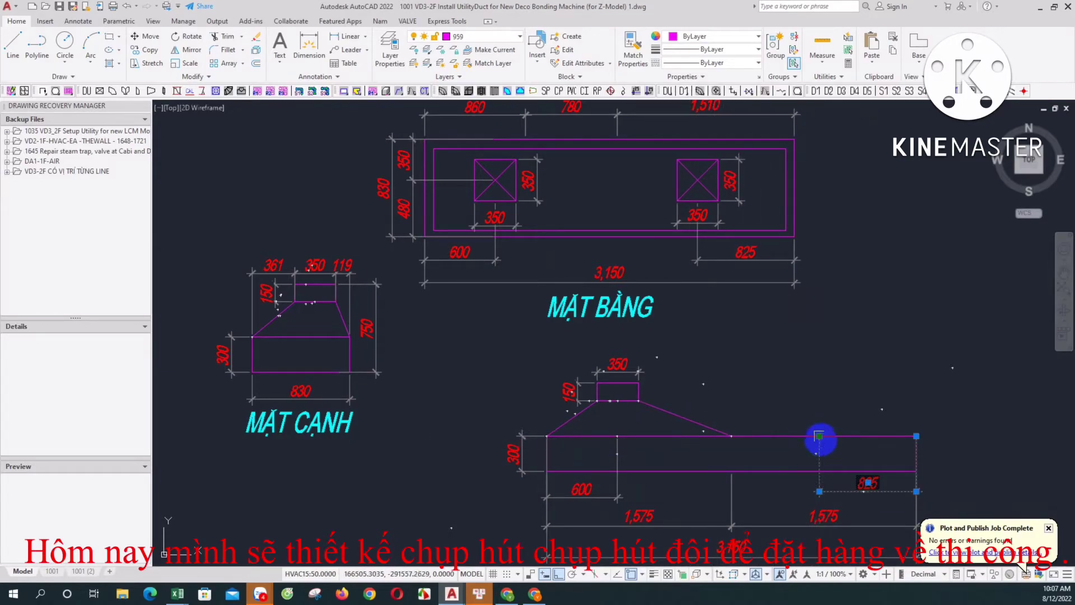
pyautogui.click(817, 401)
pyautogui.press('Escape')
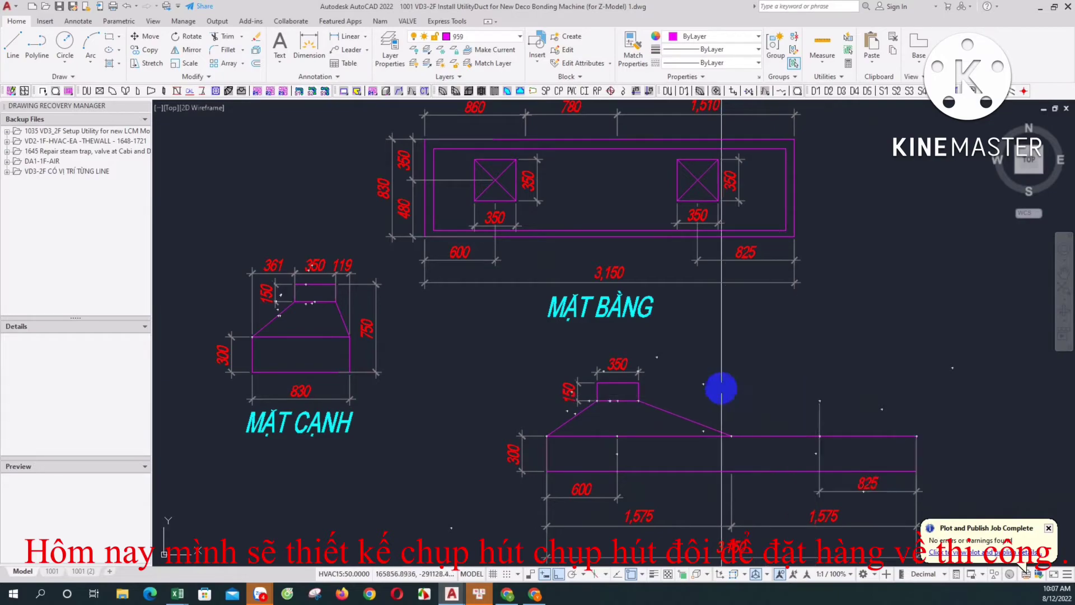
# Copy the outlet box and its dimensions above the right half of the body.
pyautogui.click(677, 367)
pyautogui.click(560, 389)
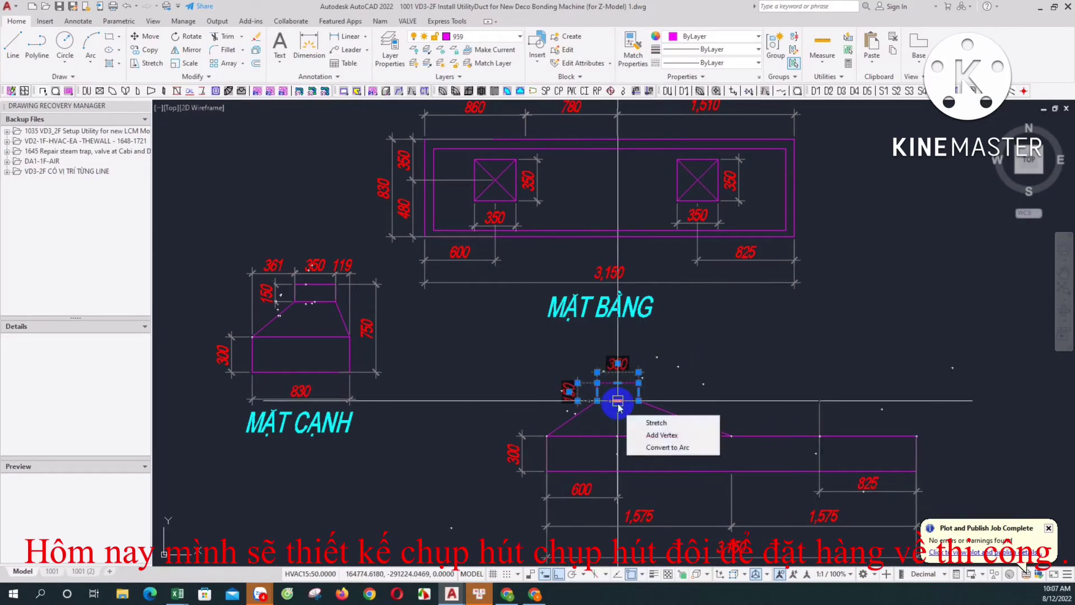
pyautogui.click(618, 401)
pyautogui.press('ctrl')
pyautogui.press('ctrl')
pyautogui.press('Escape')
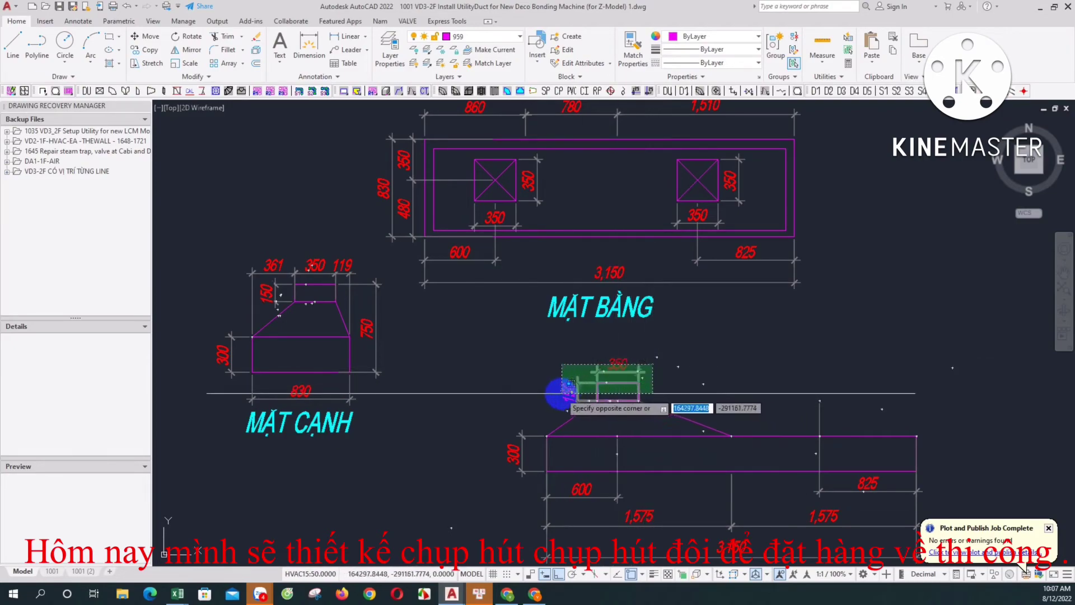
pyautogui.write('CO')
pyautogui.press('Return')
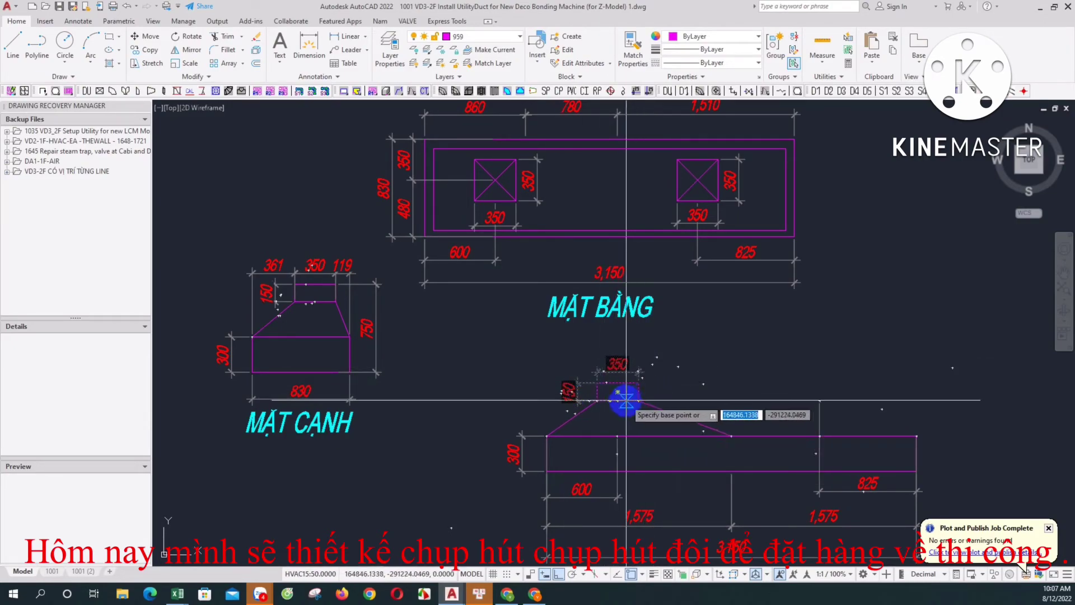
pyautogui.click(620, 399)
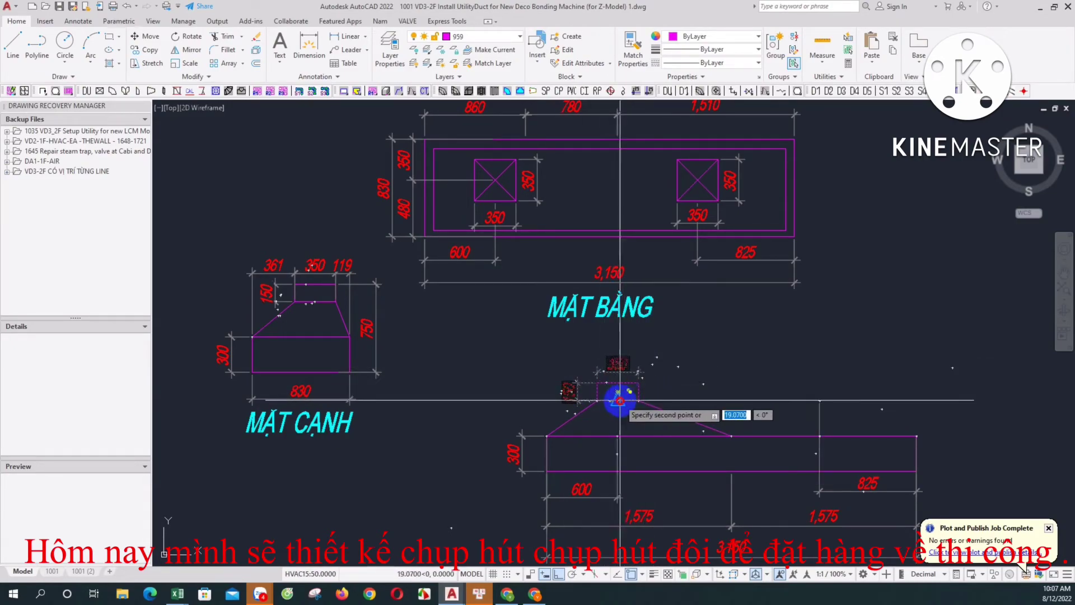
pyautogui.click(820, 401)
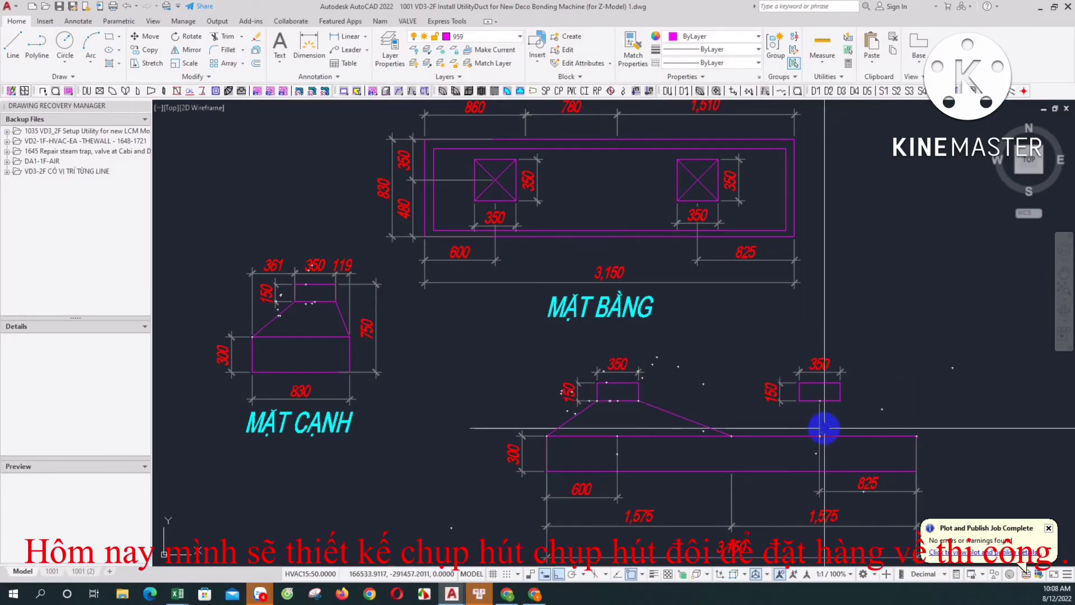
pyautogui.write('L')
# Draw the second outlet's sloped sides, meeting the first slope at mid-body.
pyautogui.press('Return')
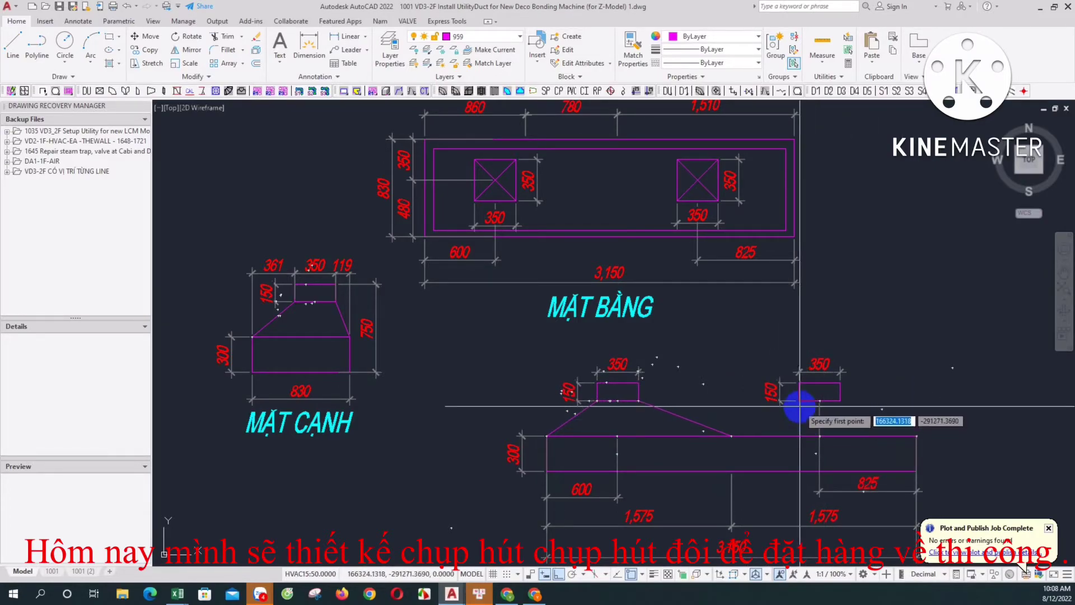
pyautogui.click(799, 400)
pyautogui.click(732, 436)
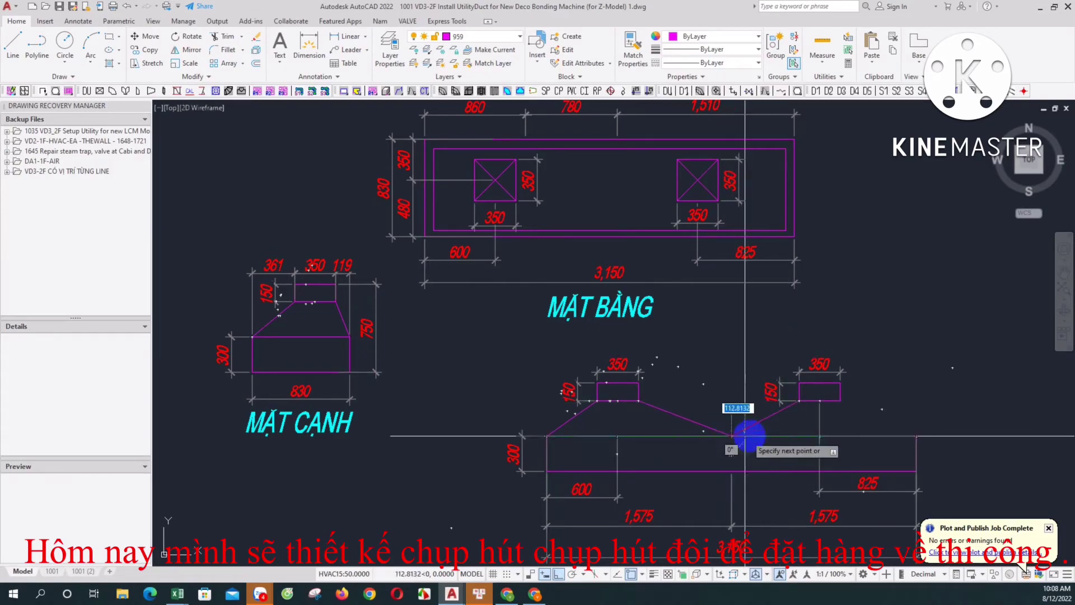
pyautogui.click(841, 401)
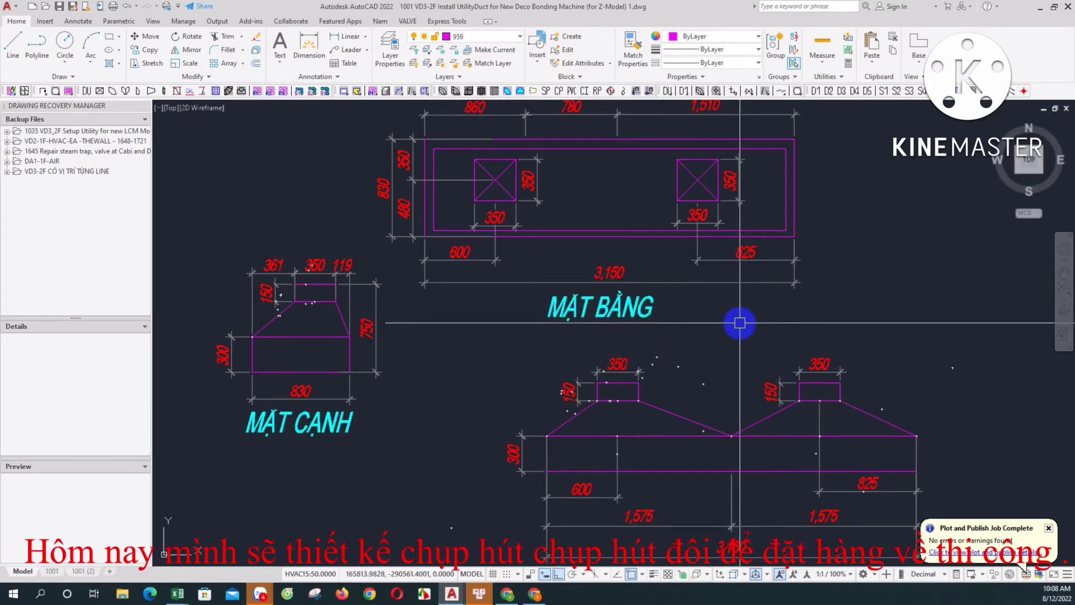
# Move the whole front elevation with its dimensions to recenter the views.
pyautogui.scroll(-3, 706, 350)
pyautogui.moveTo(699, 341); pyautogui.dragTo(666, 316, button='middle')
pyautogui.scroll(2, 667, 316)
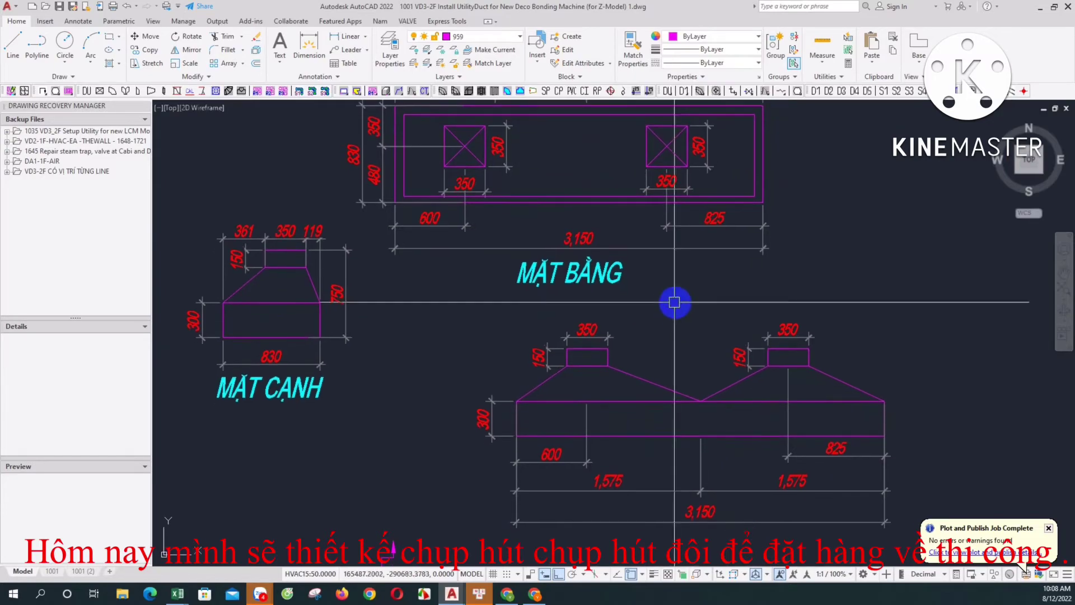
pyautogui.click(935, 309)
pyautogui.click(506, 525)
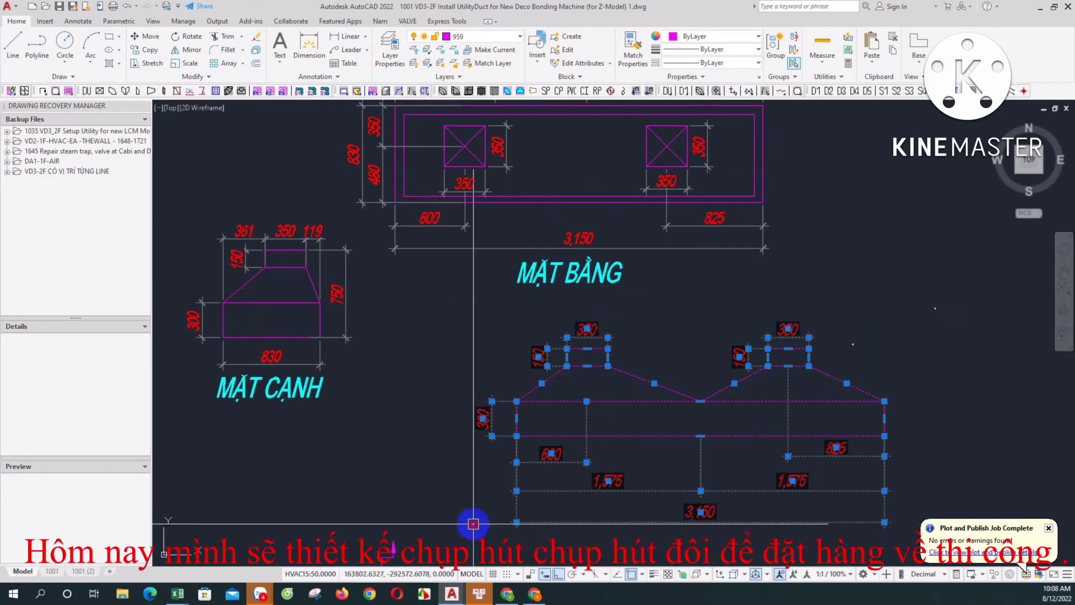
pyautogui.write('M')
pyautogui.press('Return')
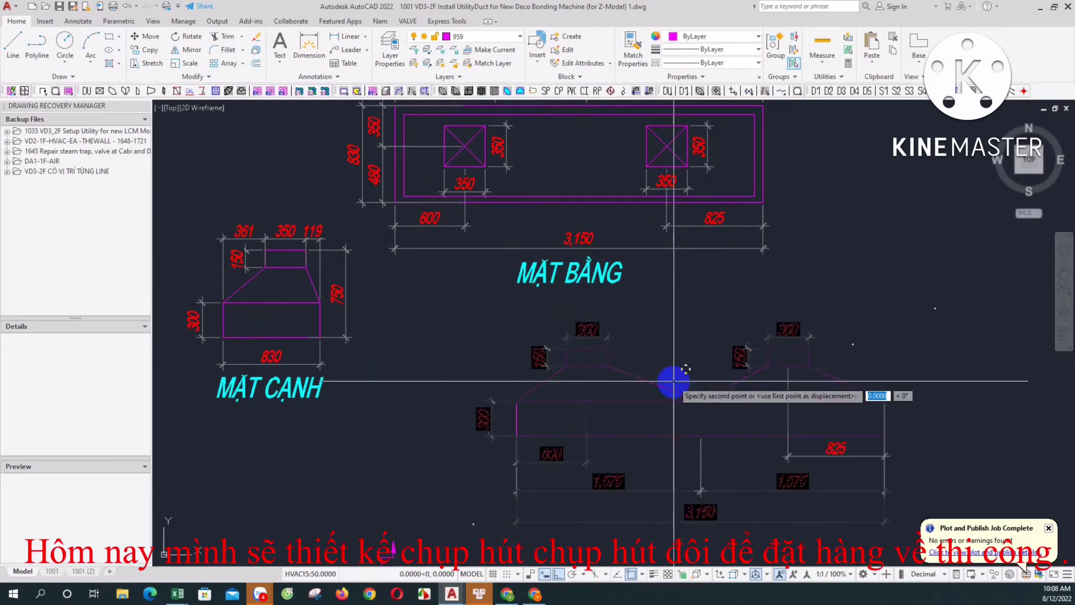
pyautogui.click(689, 434)
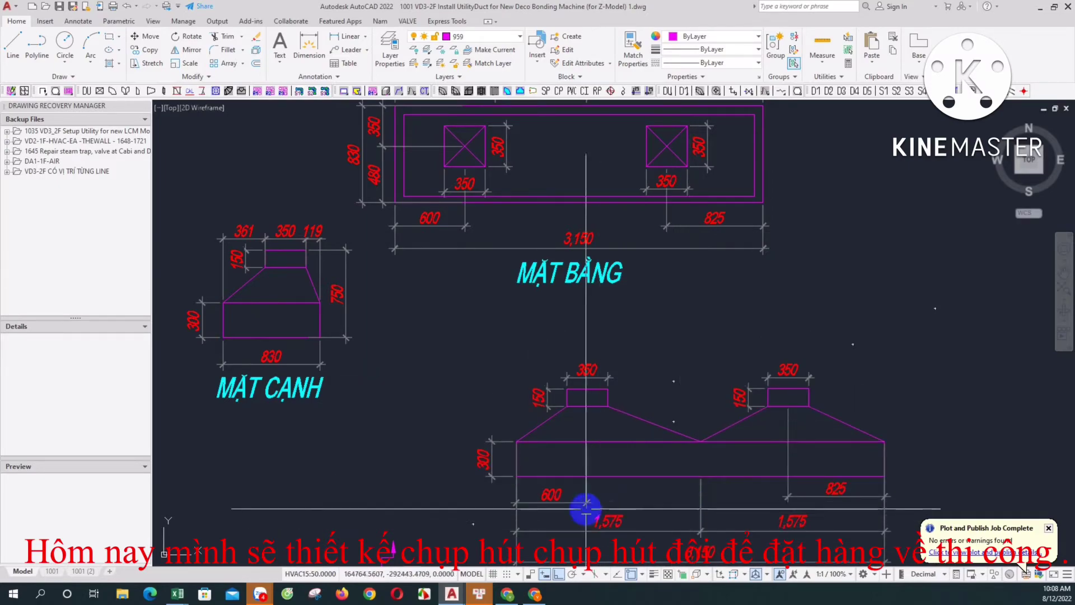
# Stack the 600, 825, 1,575 and 3,150 dimension lines tightly under the hood.
pyautogui.click(569, 502)
pyautogui.click(586, 502)
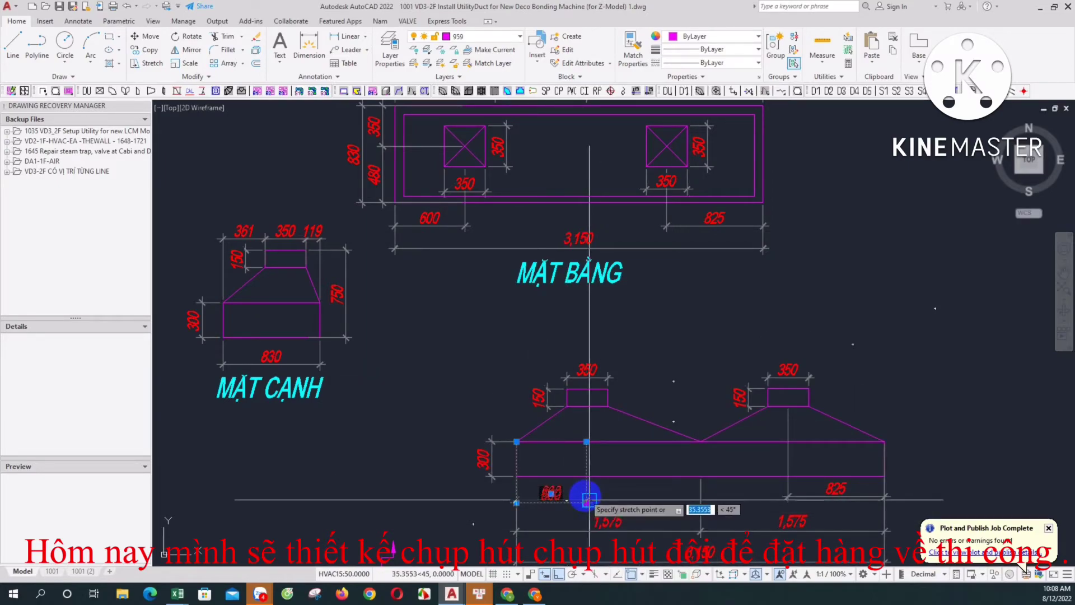
pyautogui.click(586, 491)
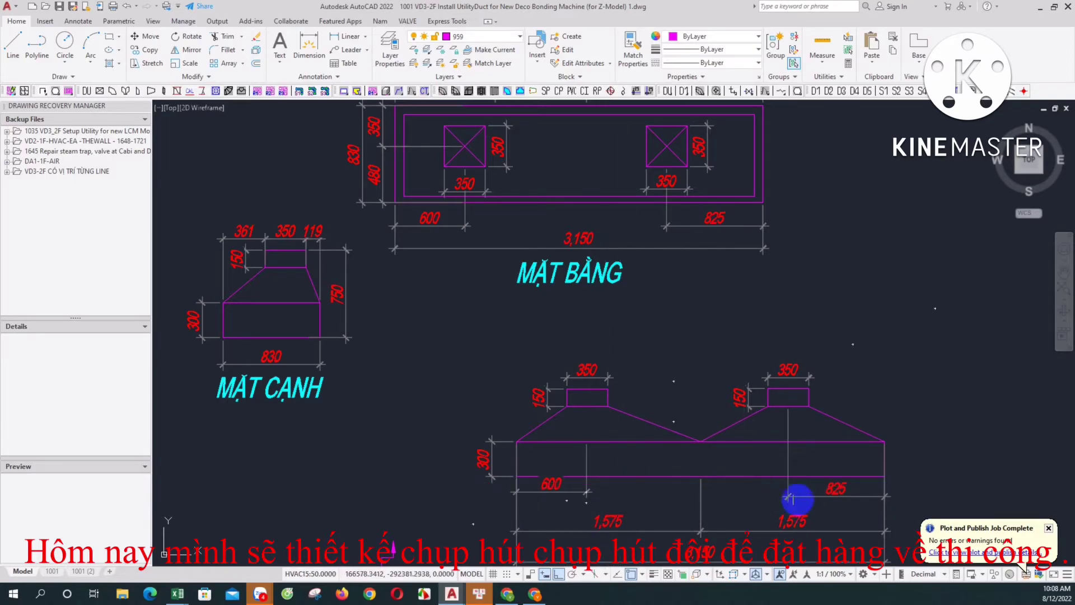
pyautogui.click(790, 497)
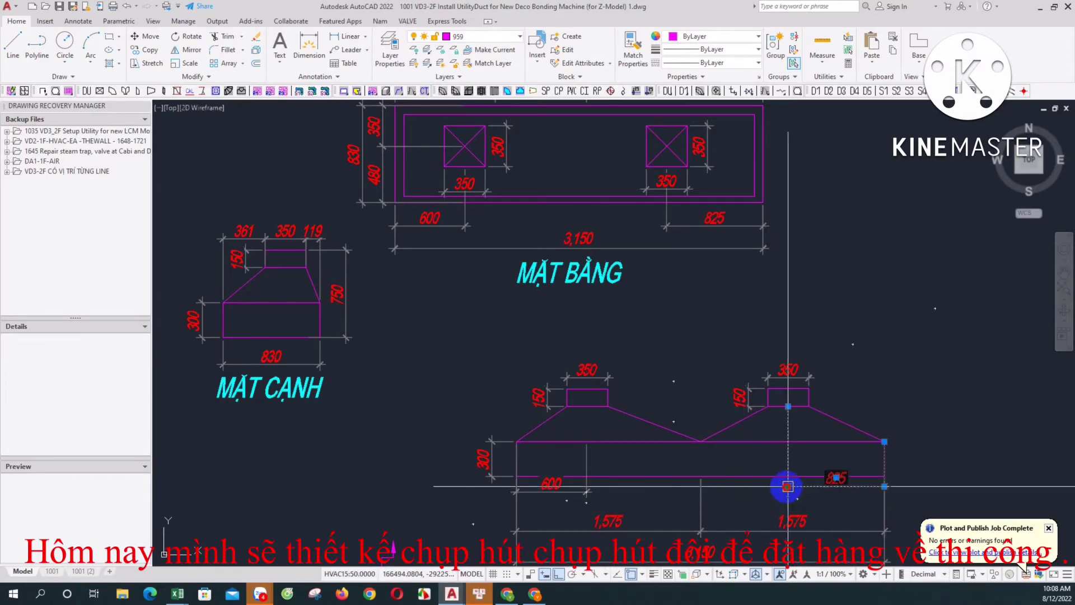
pyautogui.click(787, 486)
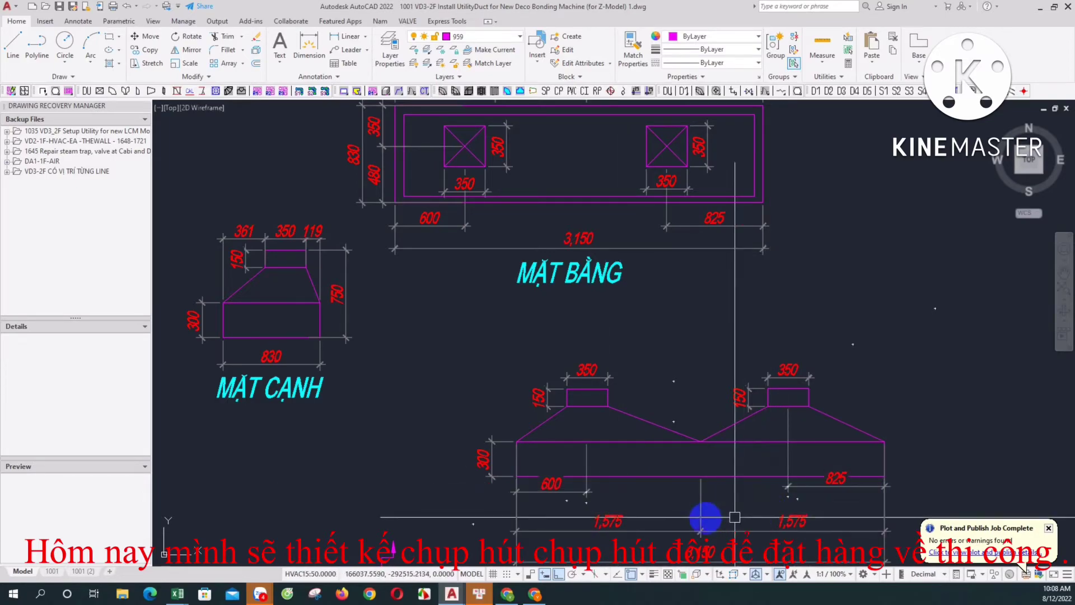
pyautogui.click(697, 526)
pyautogui.click(700, 528)
pyautogui.click(701, 514)
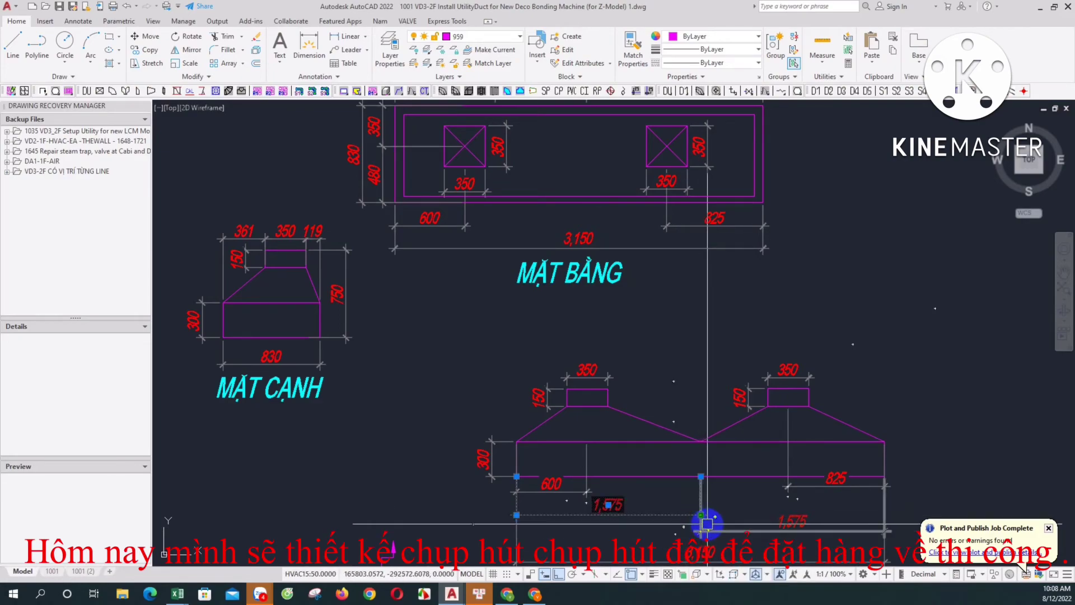
pyautogui.click(701, 521)
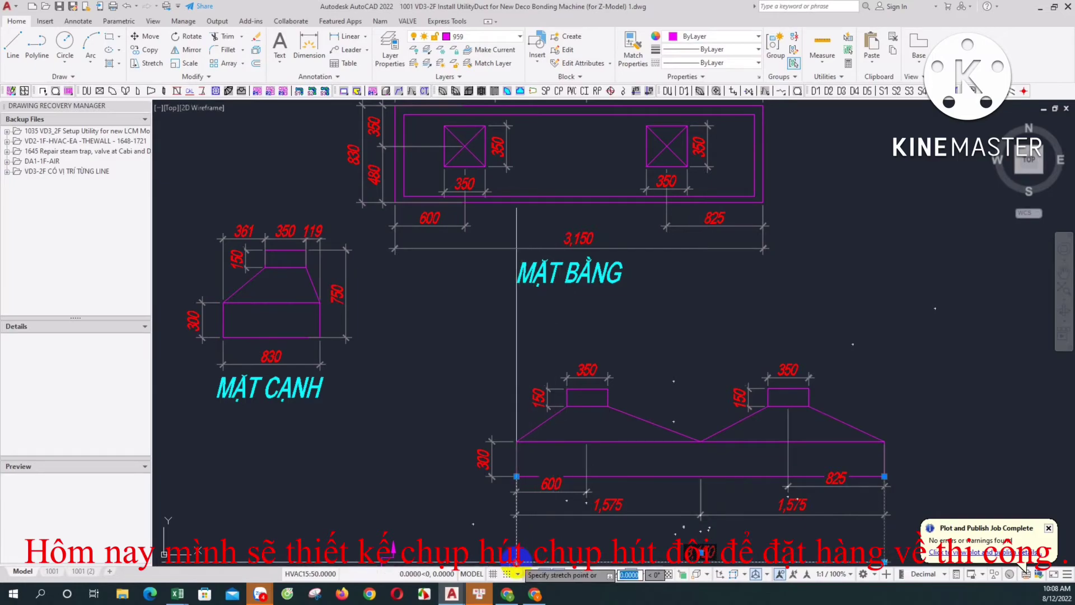
pyautogui.click(516, 539)
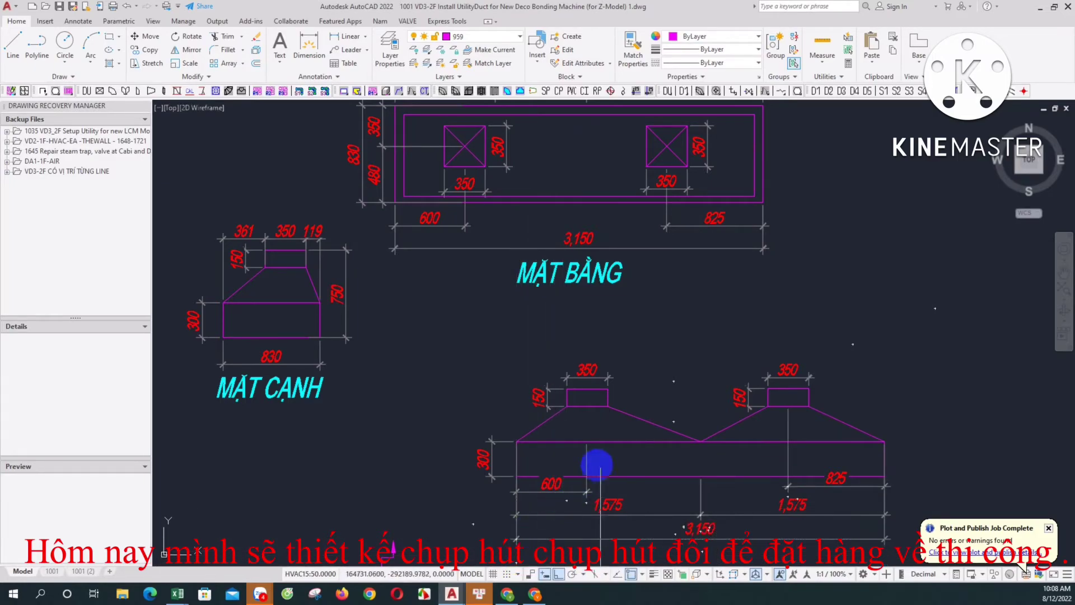
pyautogui.moveTo(636, 447); pyautogui.dragTo(629, 456, button='middle')
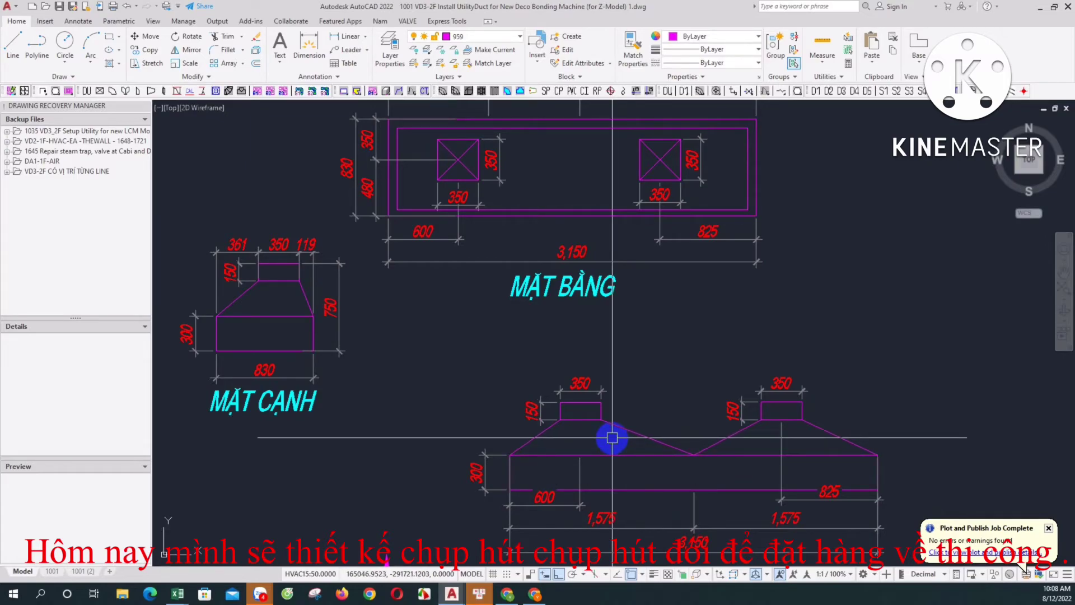
# Draw a vertical duct line up from the left collar's top-left corner and copy it to its other corner.
pyautogui.click(581, 405)
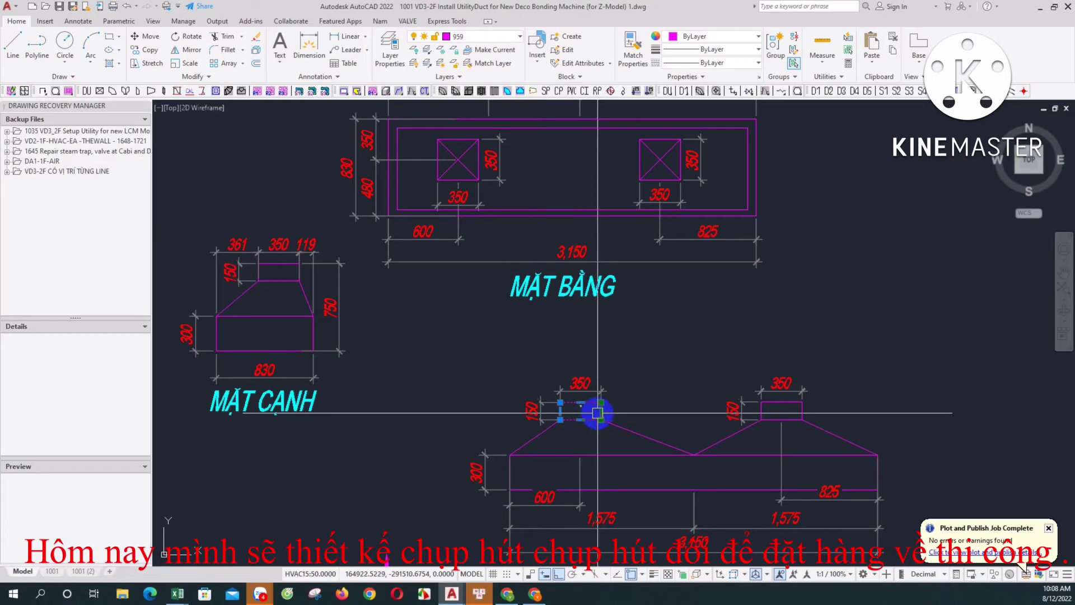
pyautogui.press('Escape')
pyautogui.press('l')
pyautogui.press('Return')
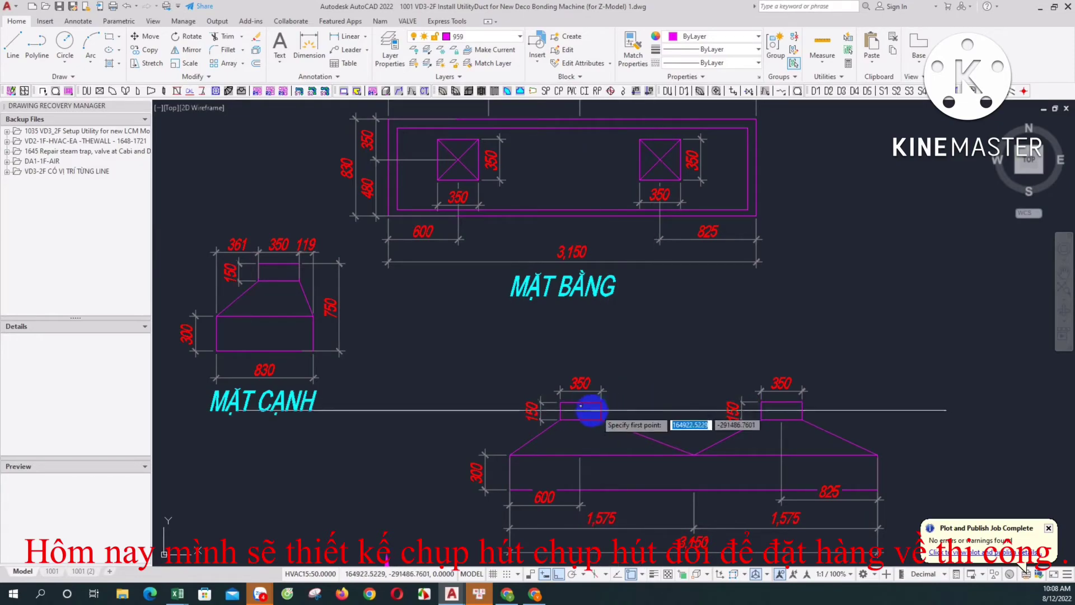
pyautogui.click(560, 402)
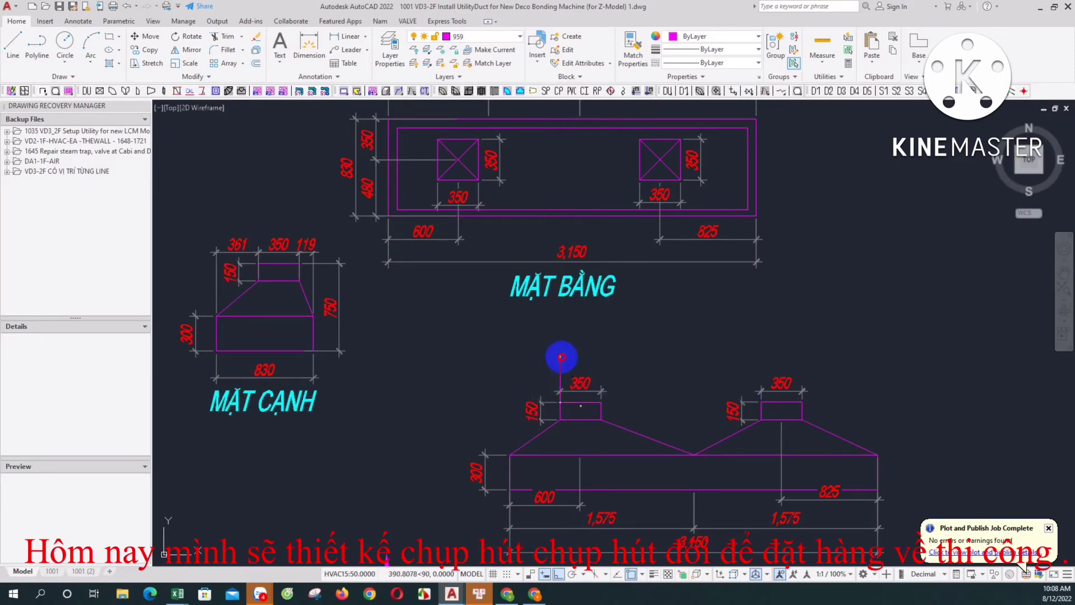
pyautogui.click(561, 357)
pyautogui.press('Return')
pyautogui.click(561, 365)
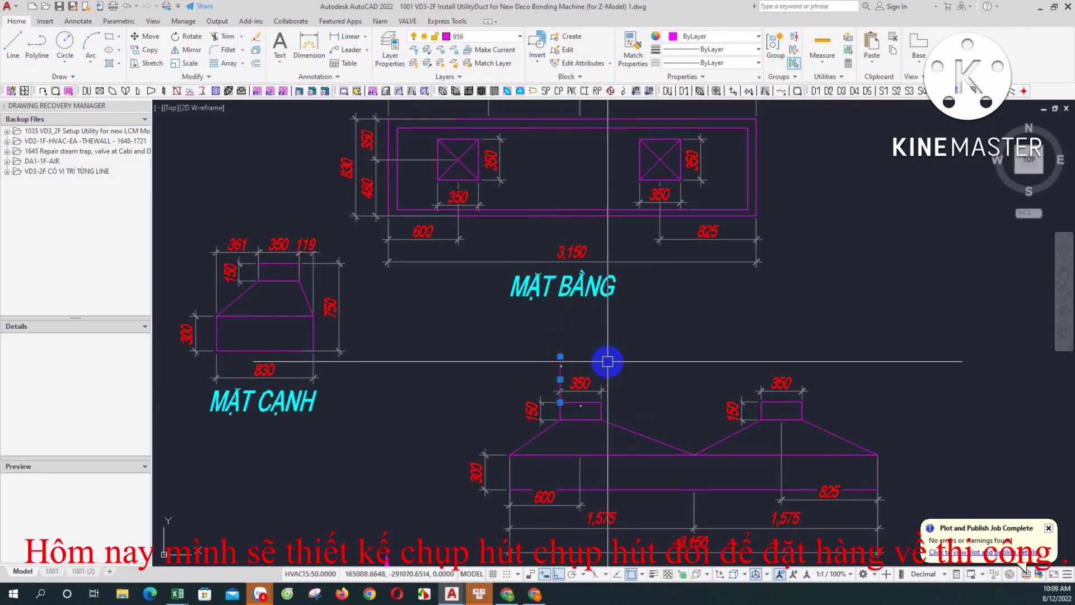
pyautogui.write('CO')
pyautogui.press('Return')
pyautogui.click(560, 402)
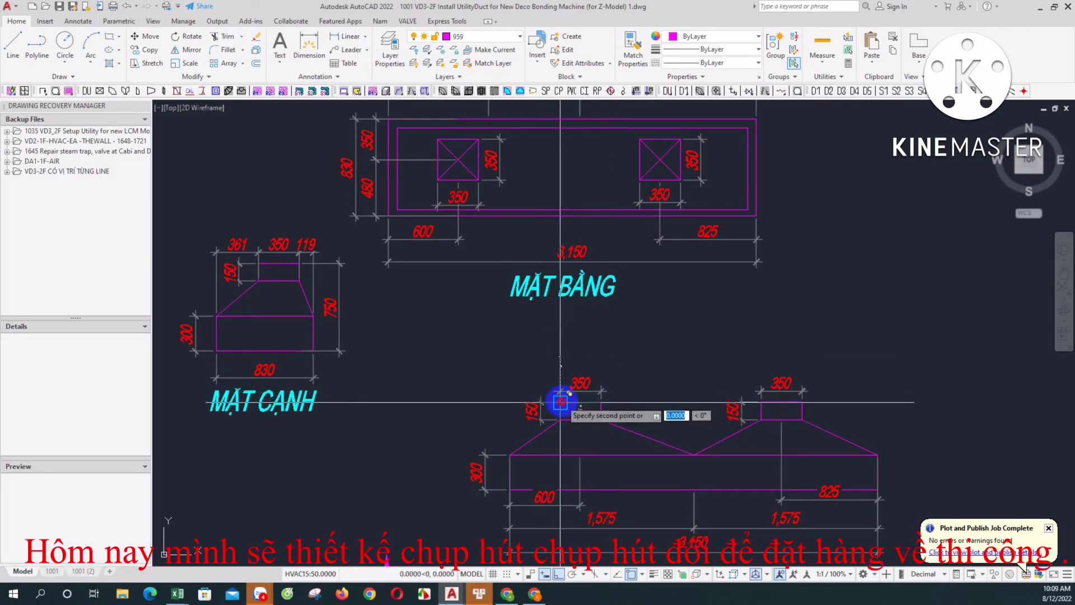
pyautogui.click(609, 401)
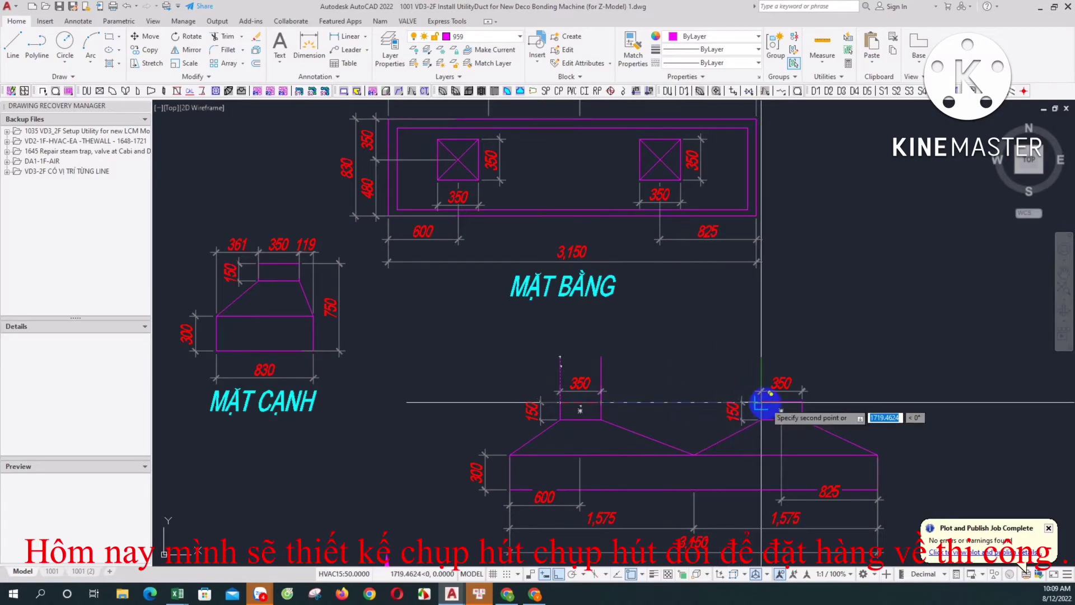
# Add the last duct line on the right collar and insert the rotated V.D damper block.
pyautogui.click(802, 402)
pyautogui.rightClick(533, 329)
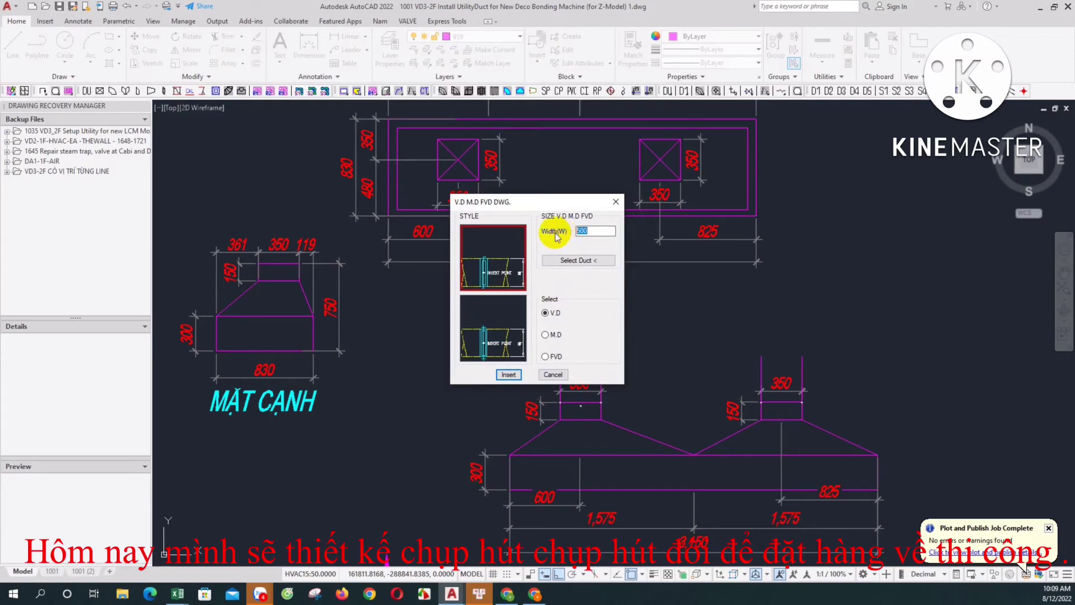
pyautogui.press('Return')
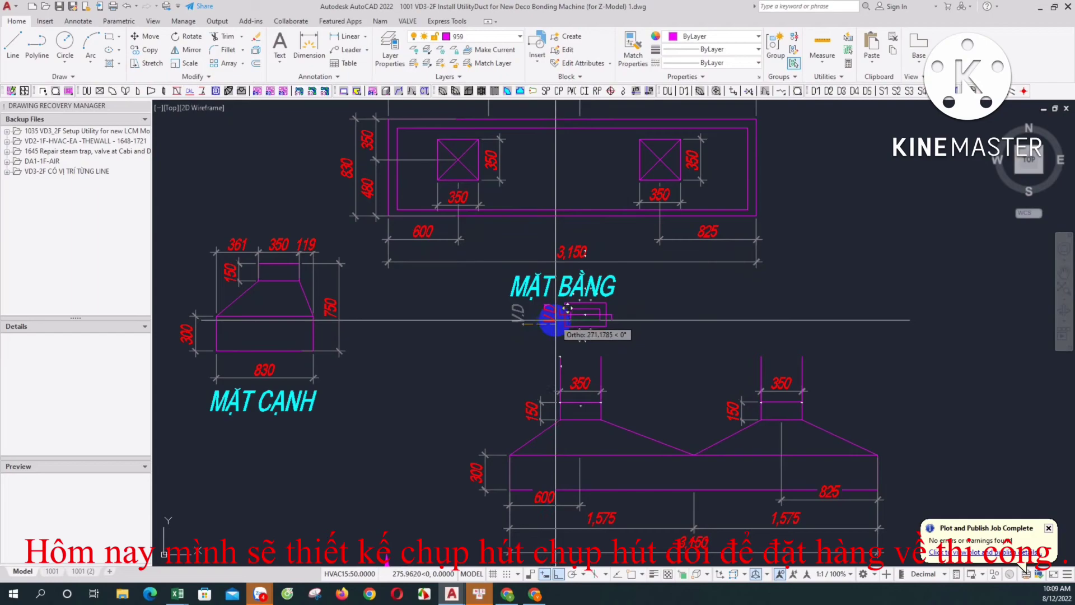
pyautogui.click(625, 316)
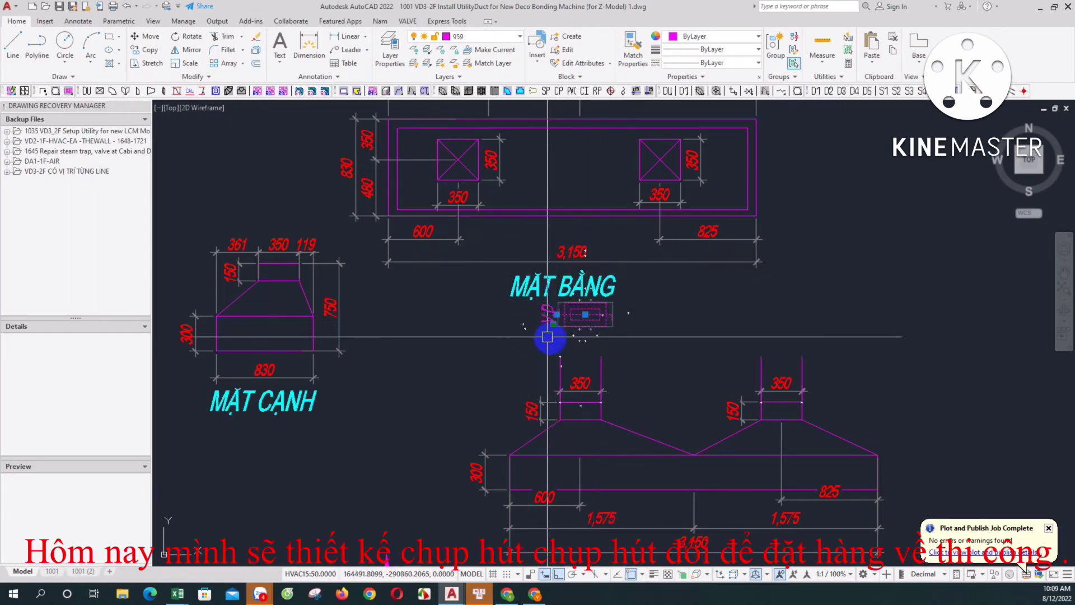
# Copy the VD damper onto the left and right ducts, then select the spare copy for removal.
pyautogui.write('Co')
pyautogui.press('Return')
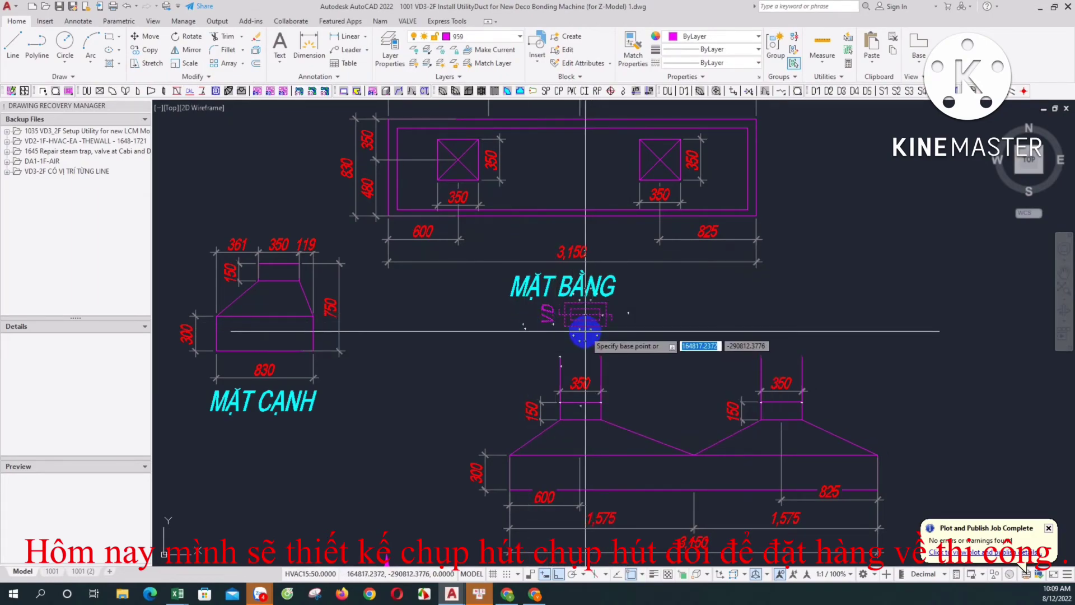
pyautogui.click(606, 326)
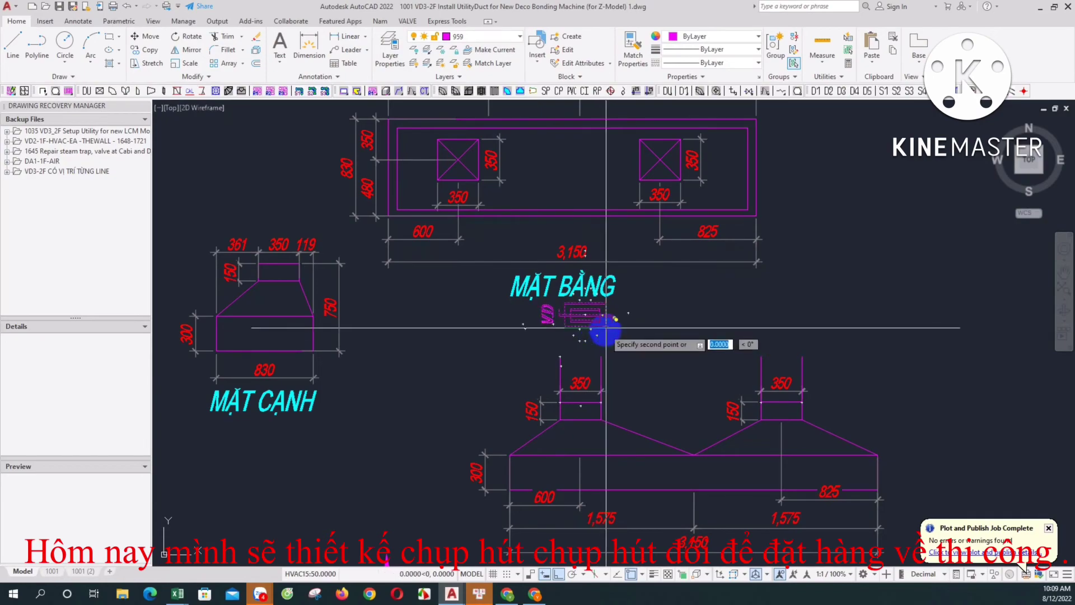
pyautogui.click(601, 356)
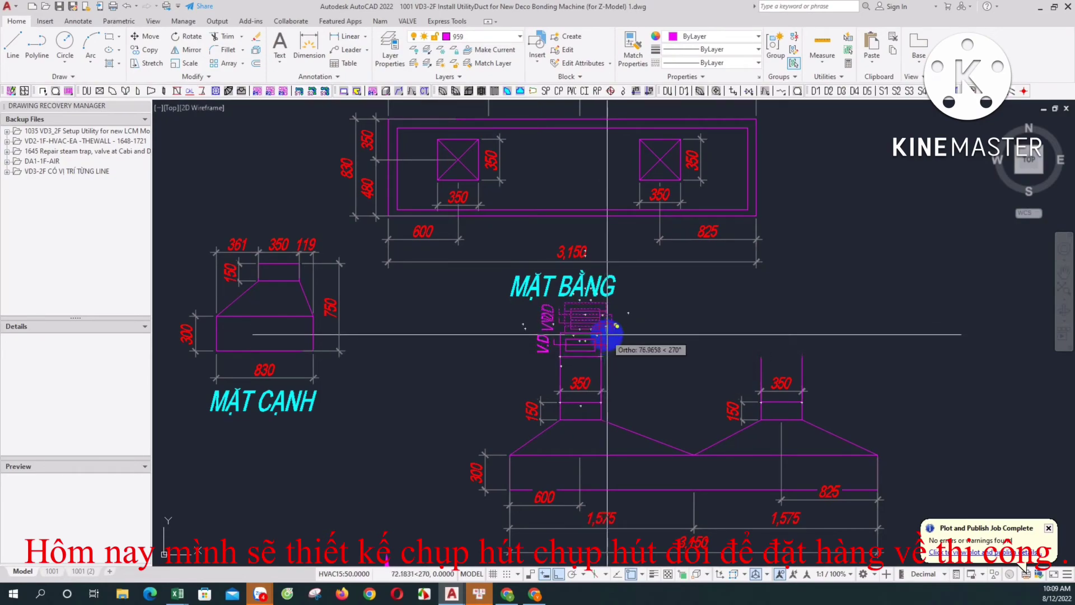
pyautogui.click(802, 356)
pyautogui.press('Escape')
pyautogui.click(635, 310)
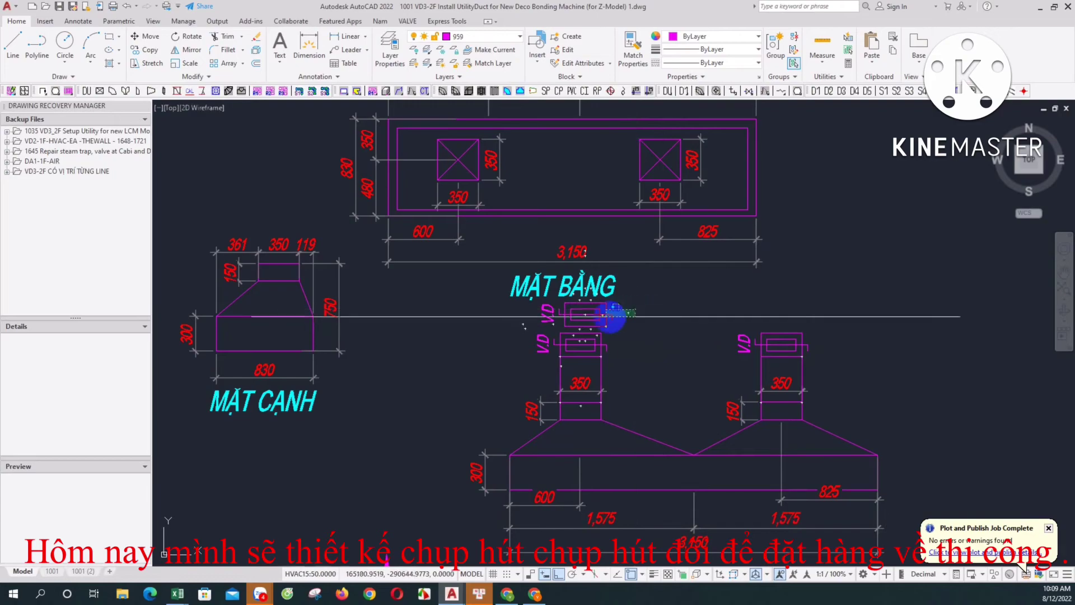
pyautogui.click(540, 323)
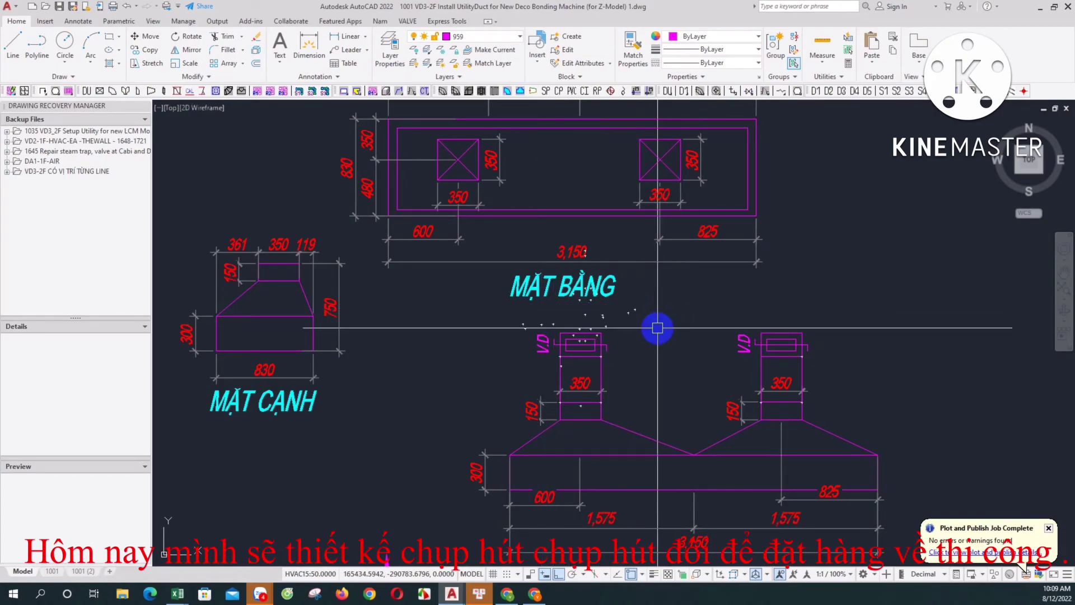
pyautogui.click(742, 337)
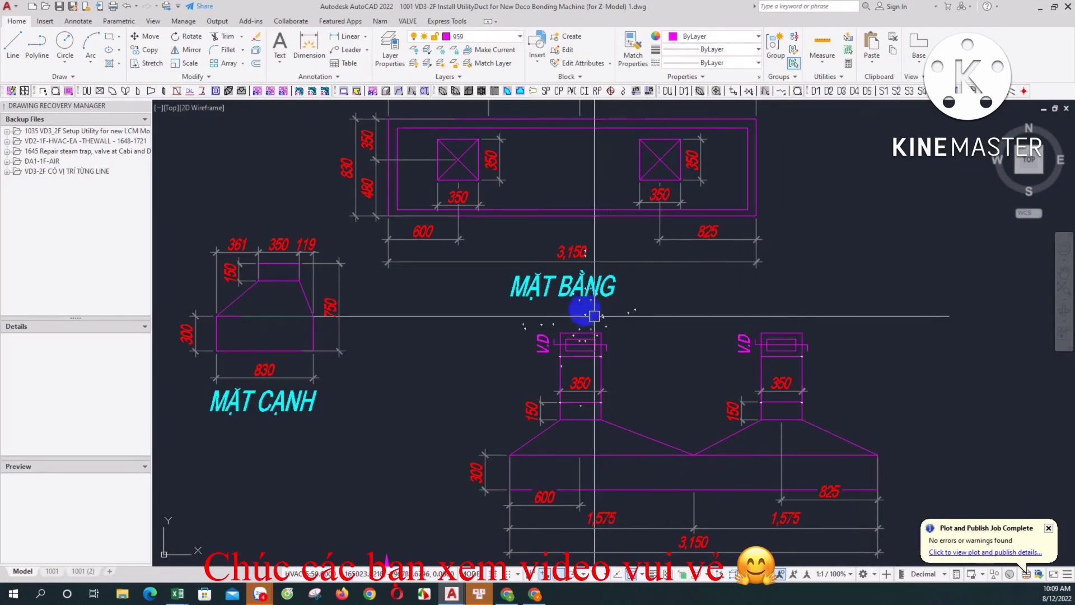
# Copy the MẶT BẰNG title into the front elevation over the hood.
pyautogui.click(571, 295)
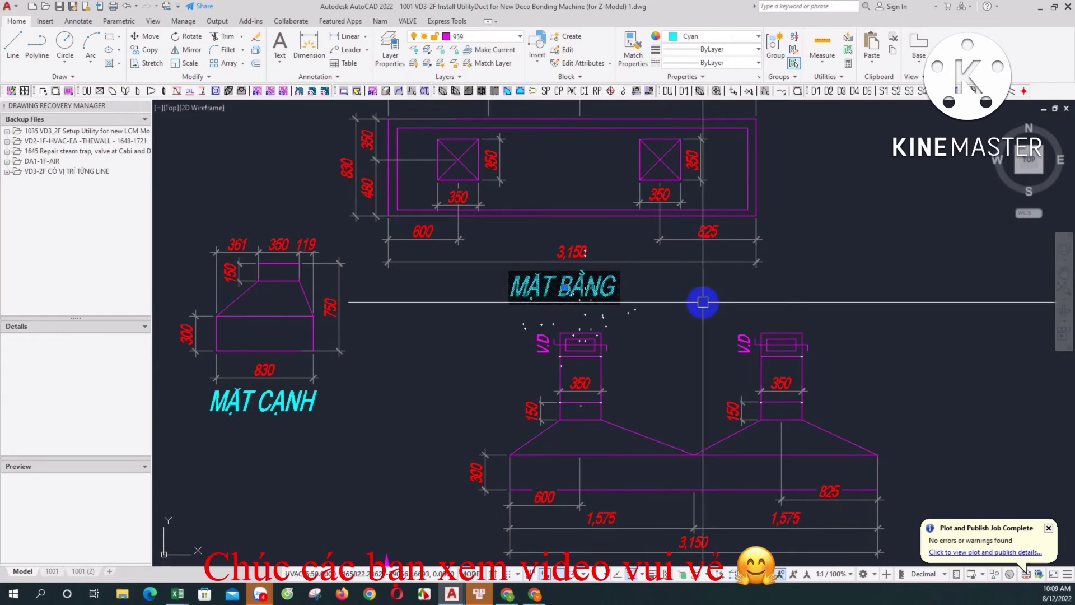
pyautogui.write('co')
pyautogui.press('Return')
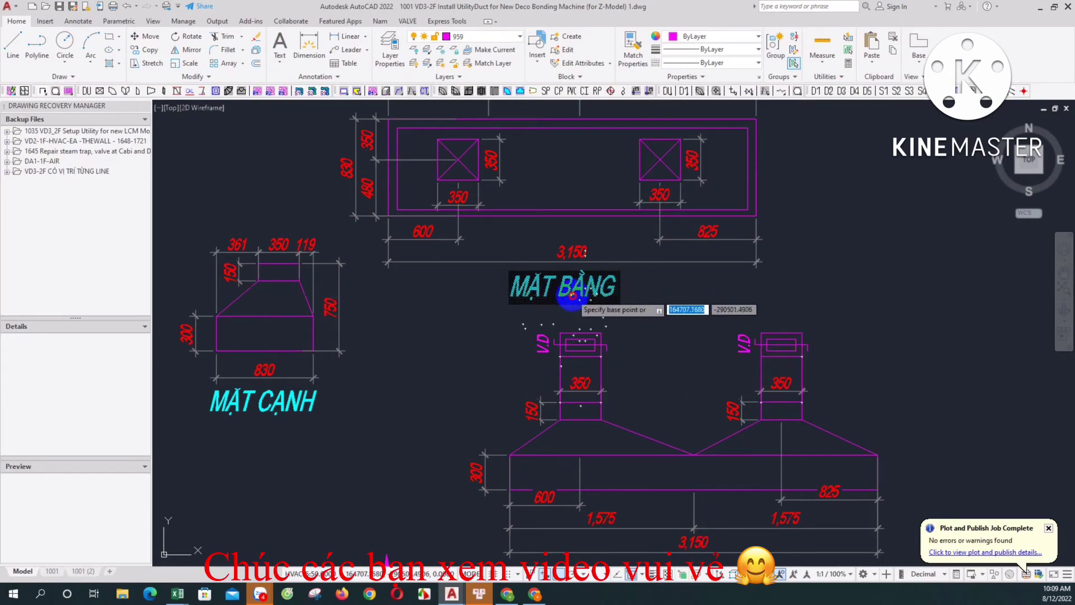
pyautogui.click(565, 288)
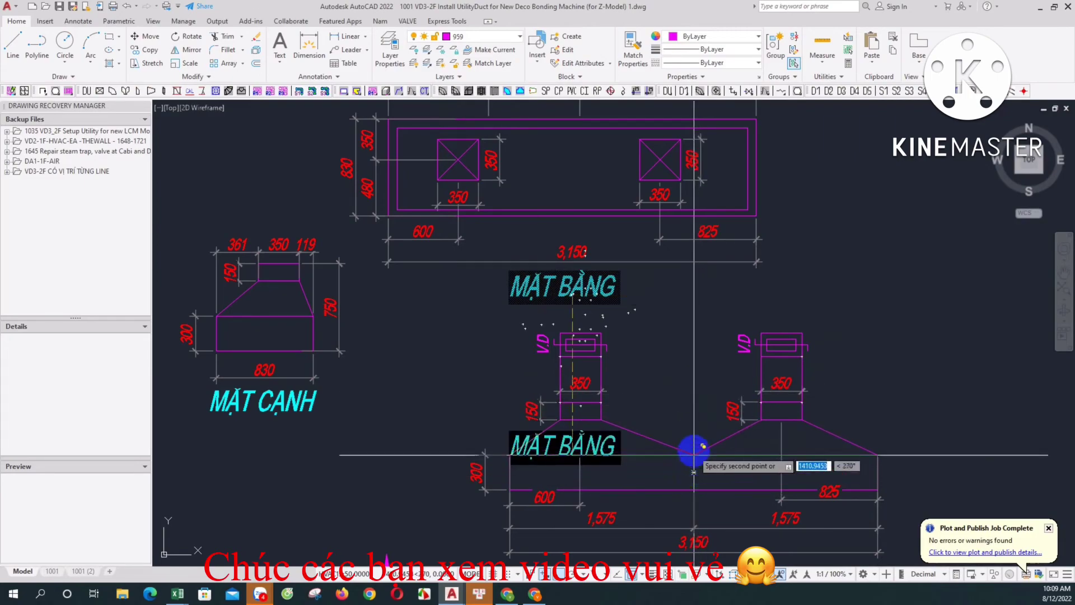
pyautogui.click(694, 445)
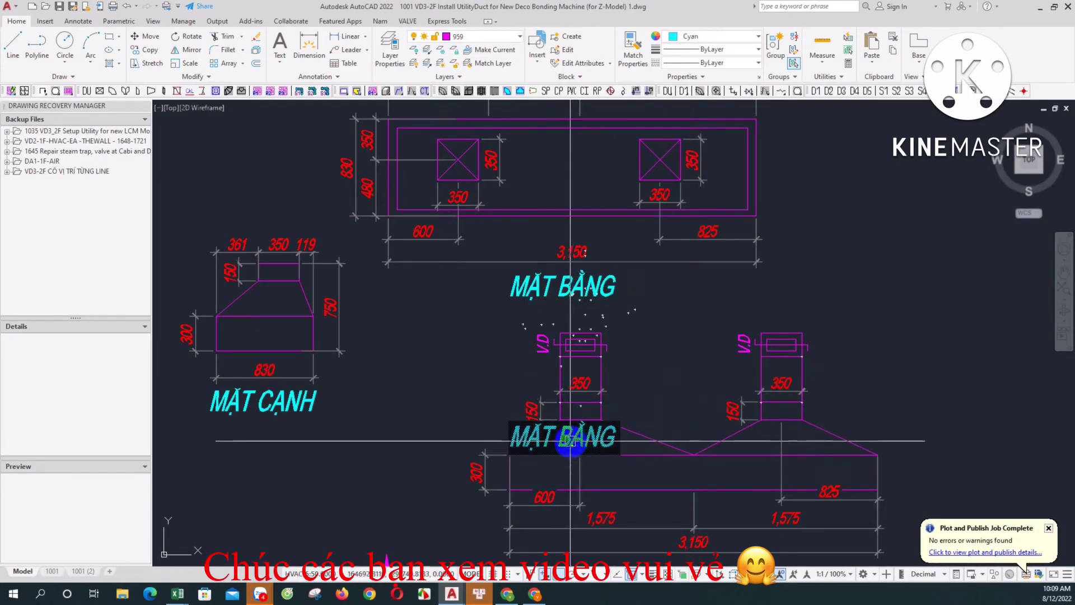
pyautogui.moveTo(581, 442); pyautogui.dragTo(678, 427)
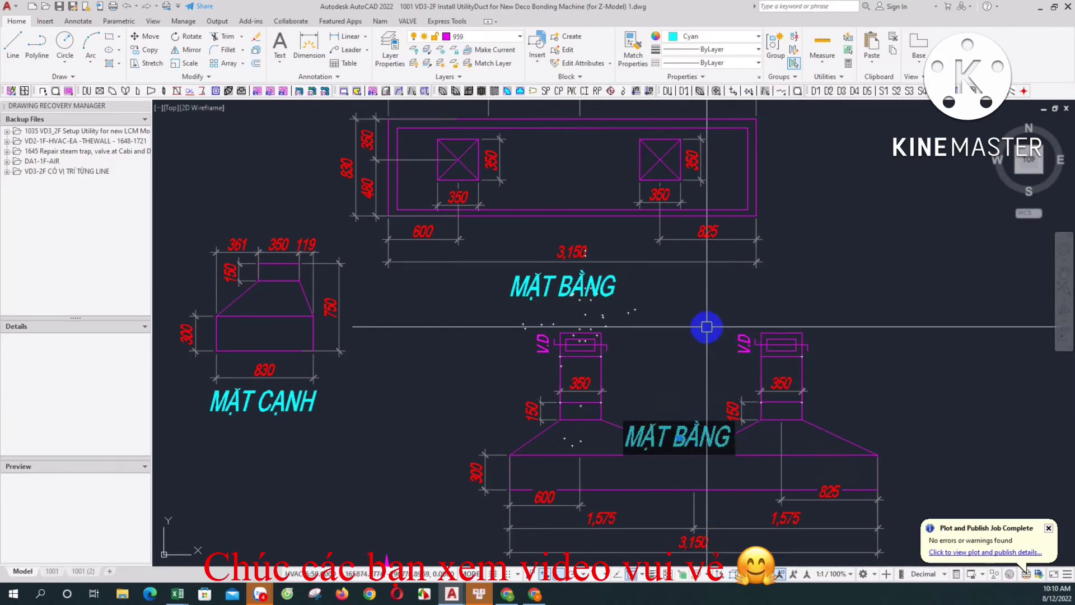
# Frame the three hood views and toggle Clean Screen with Ctrl+0.
pyautogui.moveTo(696, 327); pyautogui.dragTo(695, 336, button='middle')
pyautogui.scroll(-1, 695, 336)
pyautogui.scroll(-1, 694, 334)
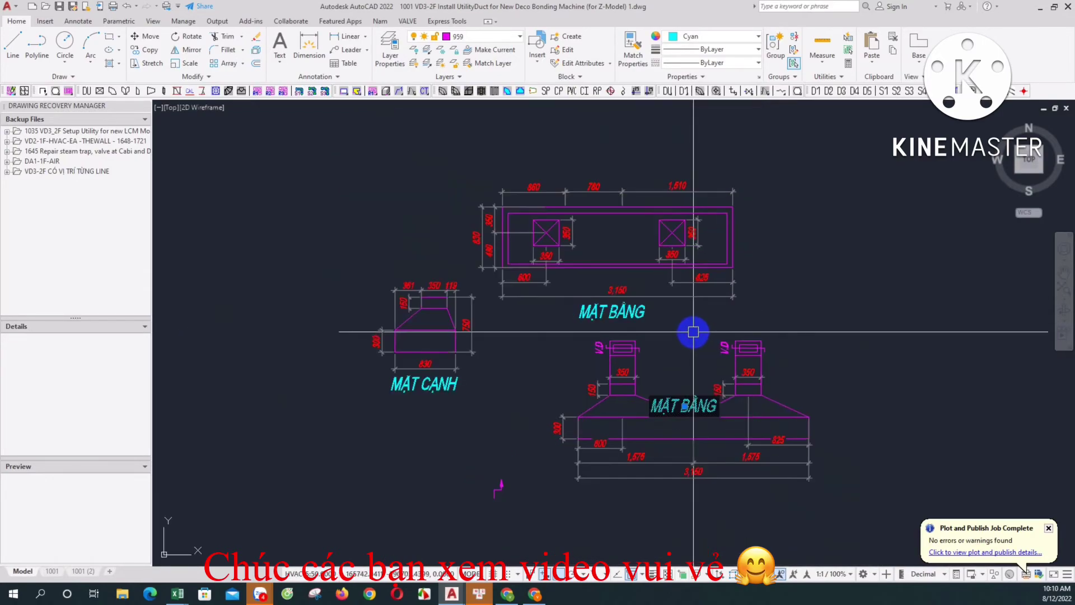
pyautogui.rightClick(697, 335)
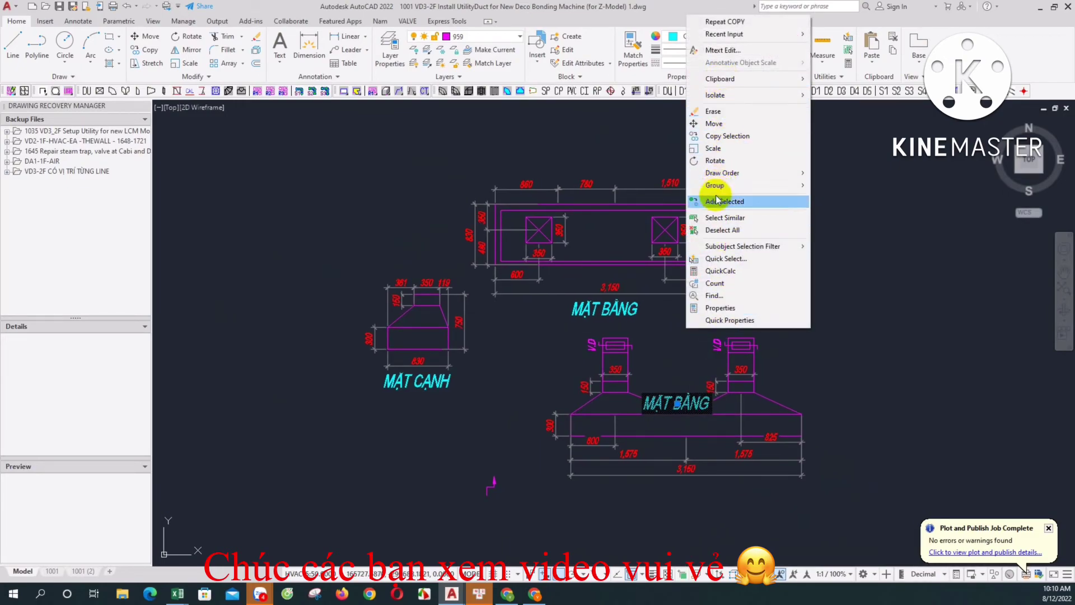
pyautogui.press('Escape')
pyautogui.rightClick(737, 261)
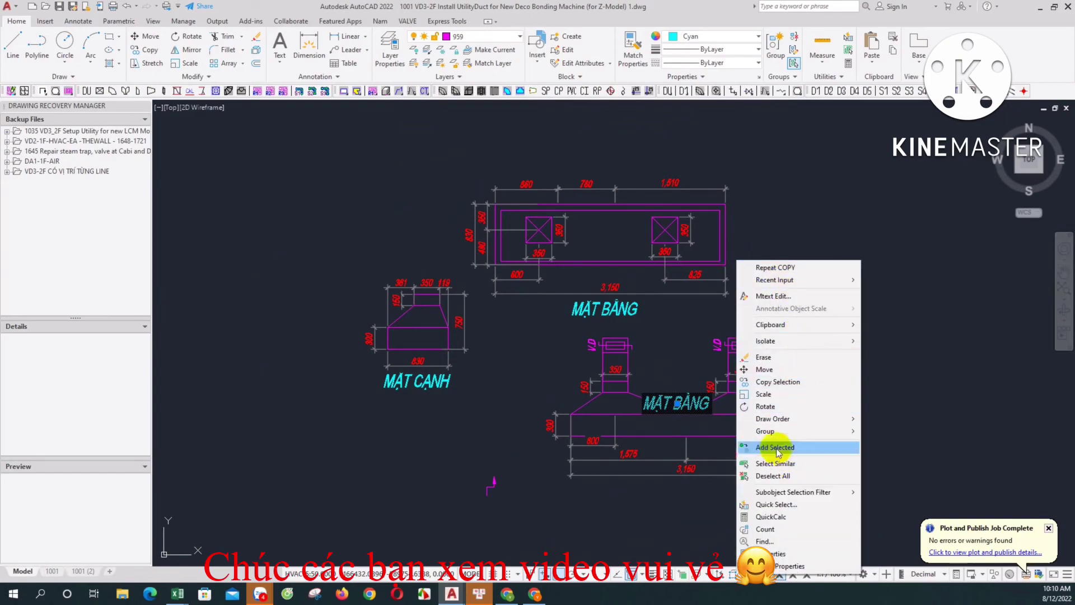
pyautogui.click(783, 475)
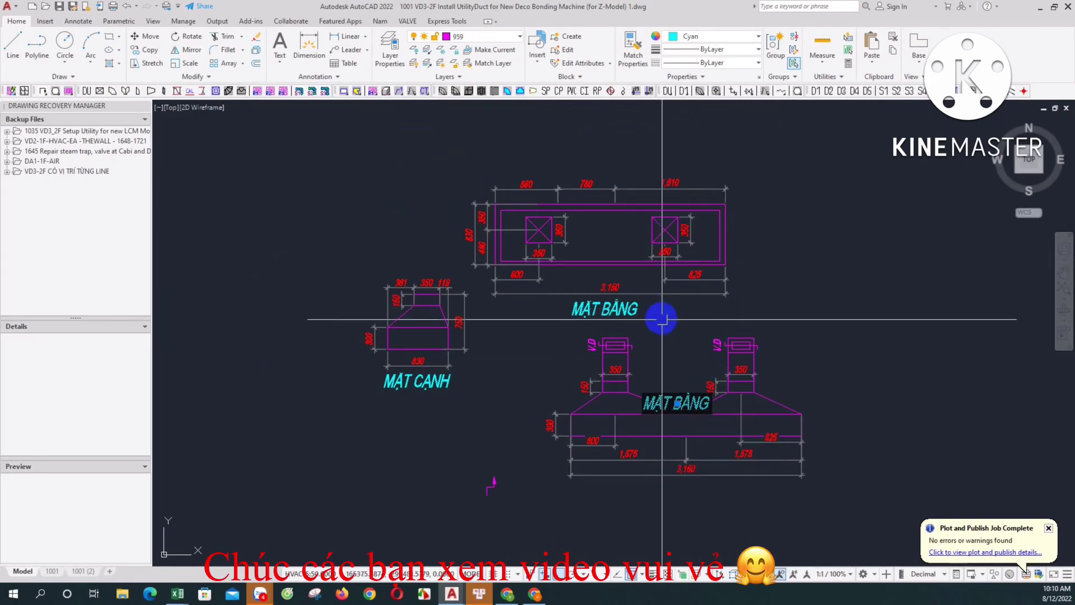
pyautogui.scroll(2, 667, 331)
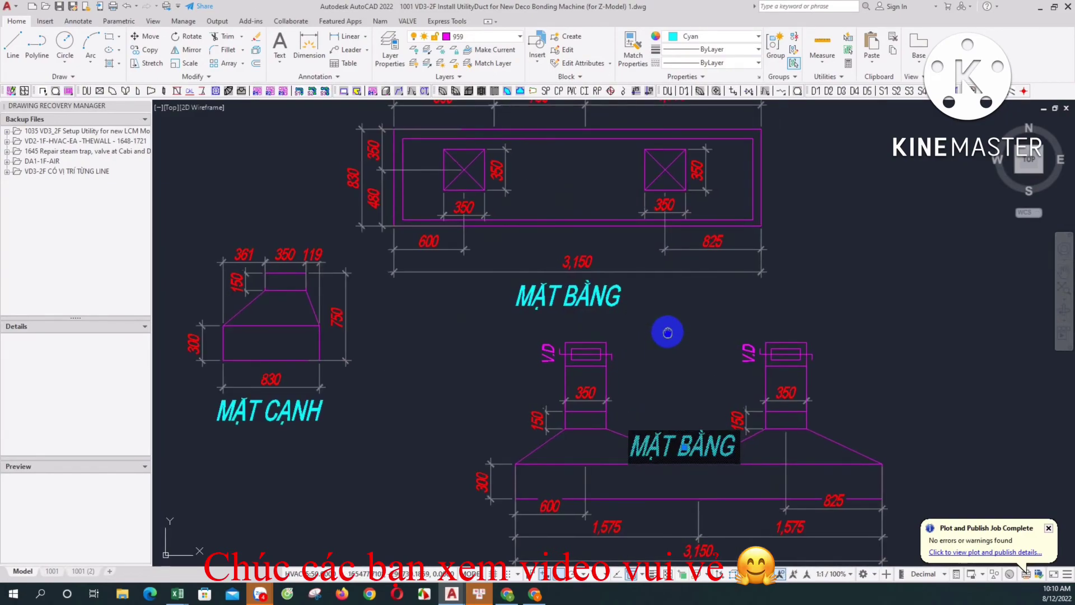
pyautogui.moveTo(666, 331); pyautogui.dragTo(668, 340, button='middle')
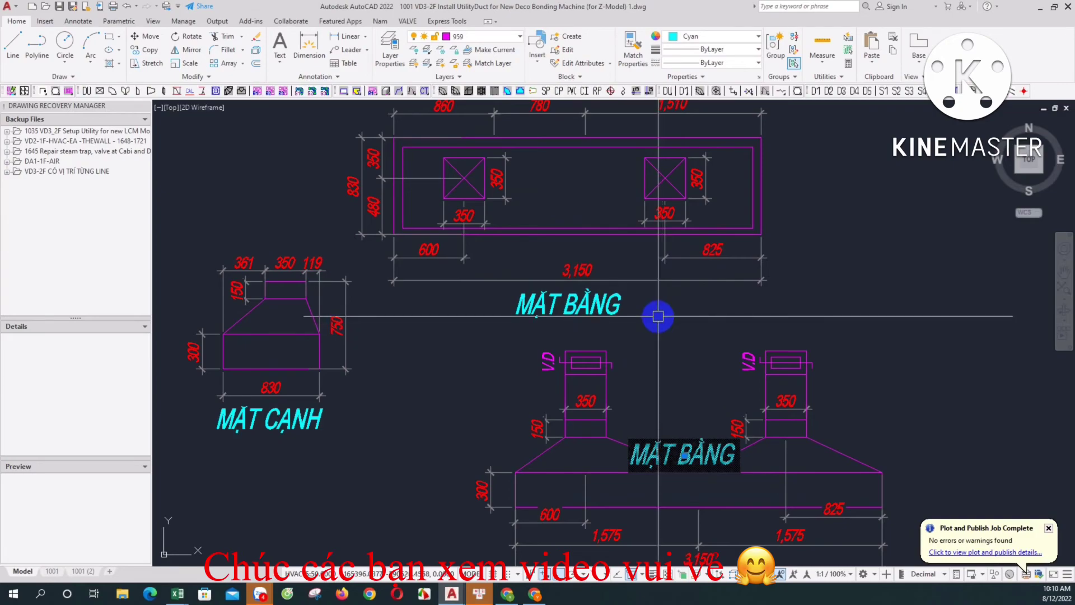
pyautogui.hotkey('ctrl', '0')
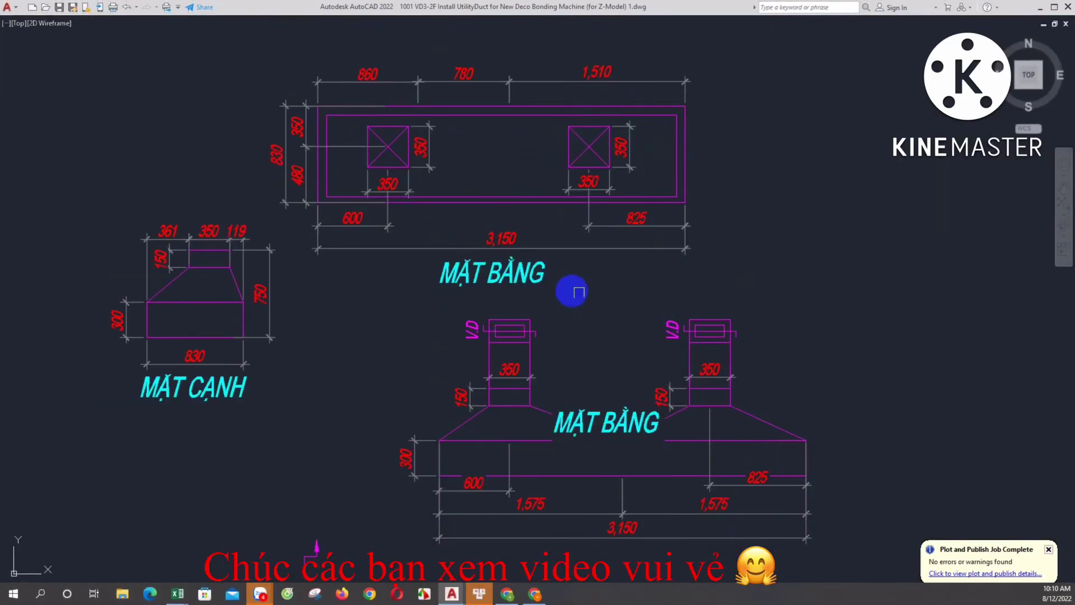
# Place the front view's MẶT BẰNG label between the ducts and the plan's inside the rectangle.
pyautogui.moveTo(571, 290); pyautogui.dragTo(666, 282, button='middle')
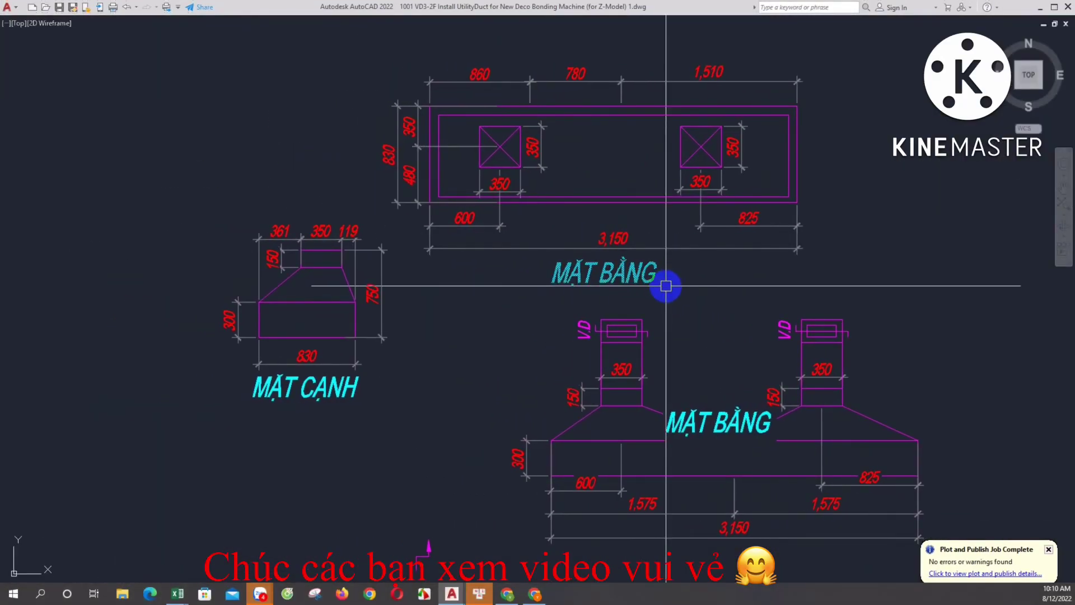
pyautogui.click(720, 424)
pyautogui.click(720, 364)
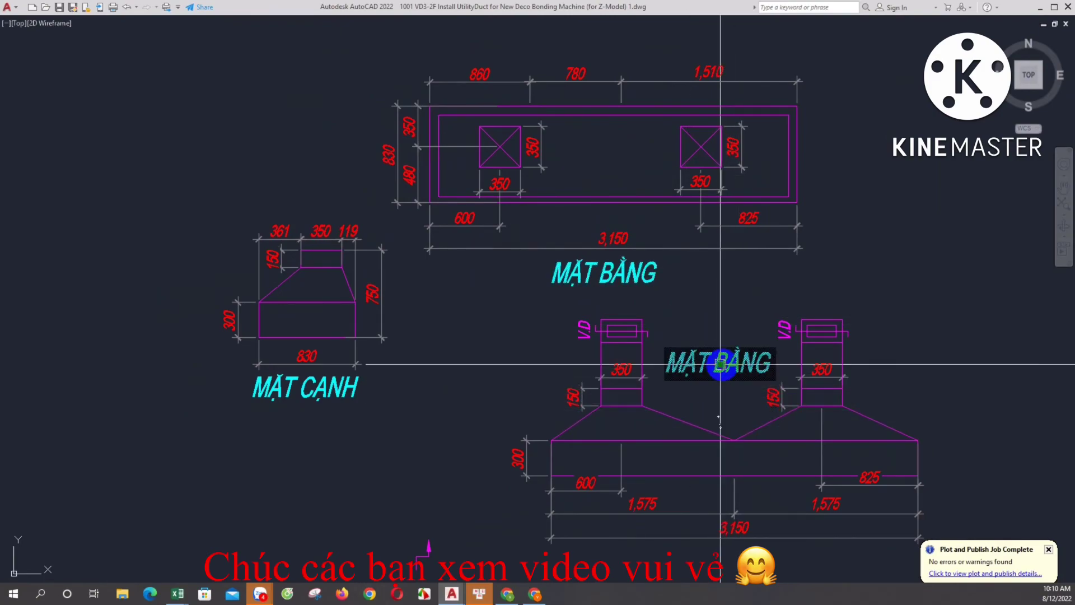
pyautogui.press('space')
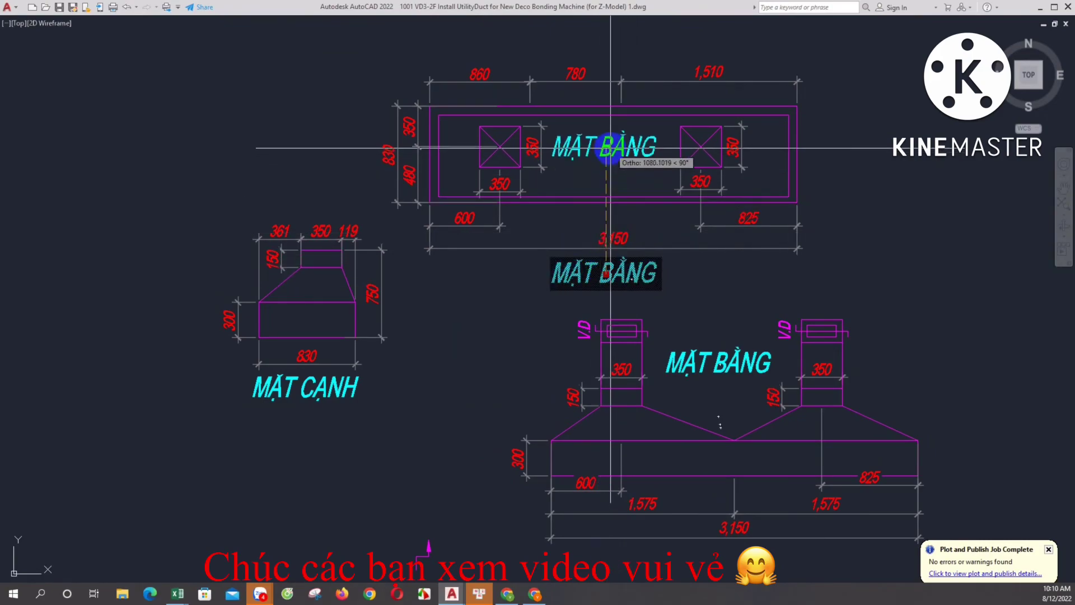
pyautogui.click(607, 149)
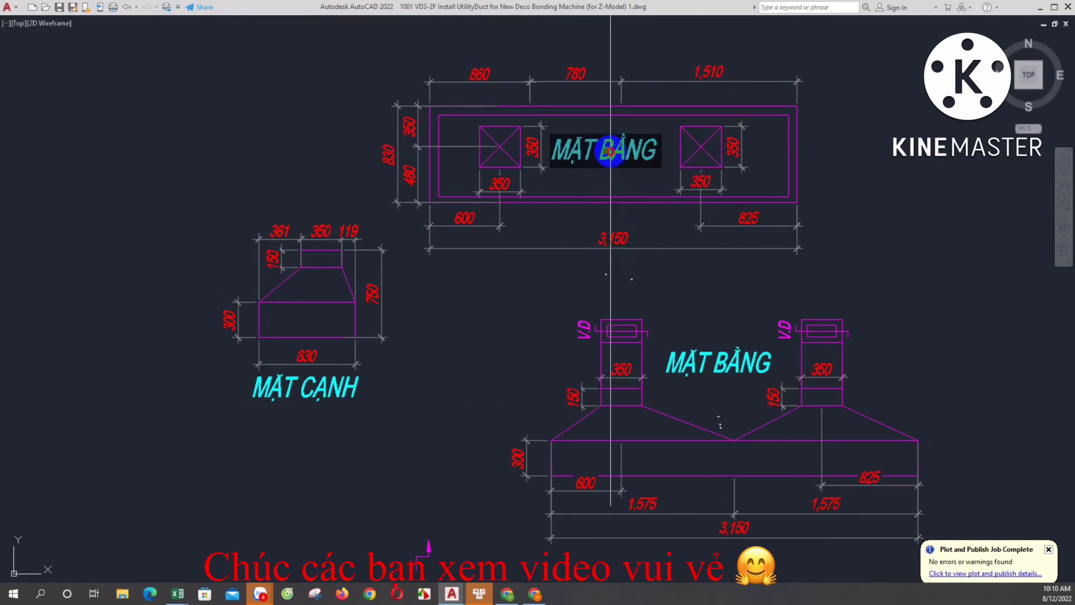
# Select the small magenta airflow arrow for moving.
pyautogui.click(440, 521)
pyautogui.click(413, 557)
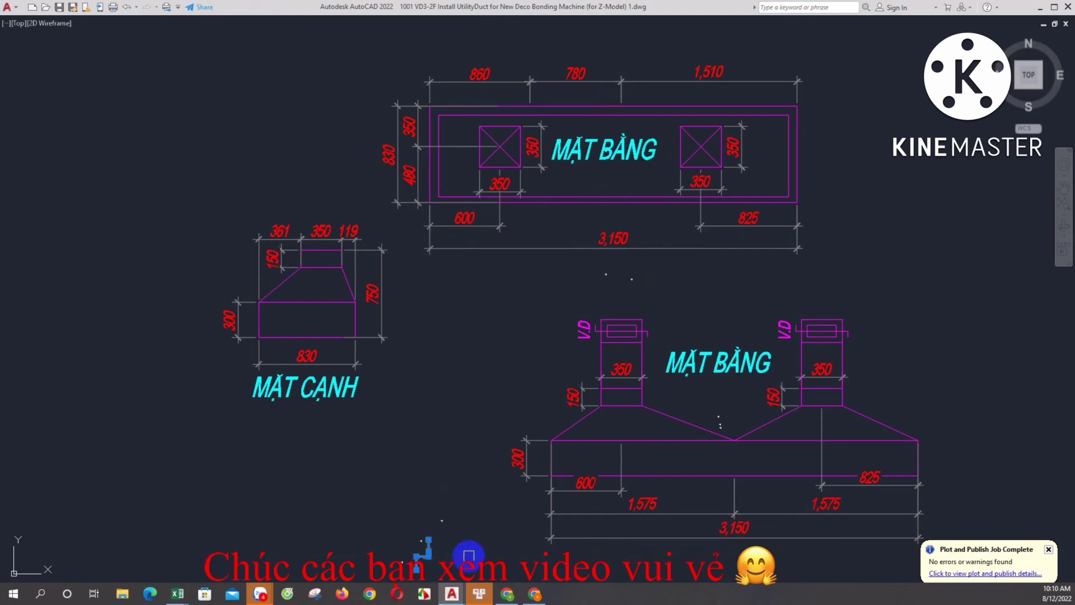
pyautogui.press('m')
pyautogui.press('Return')
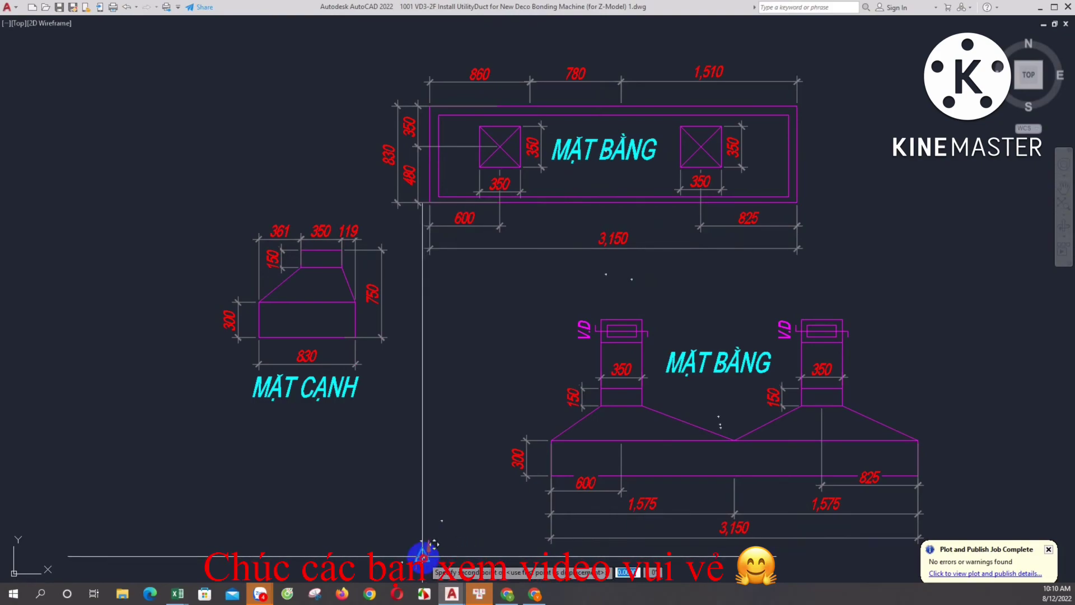
# Drop the airflow arrow into the left duct and lower the left 350 dimension.
pyautogui.click(633, 366)
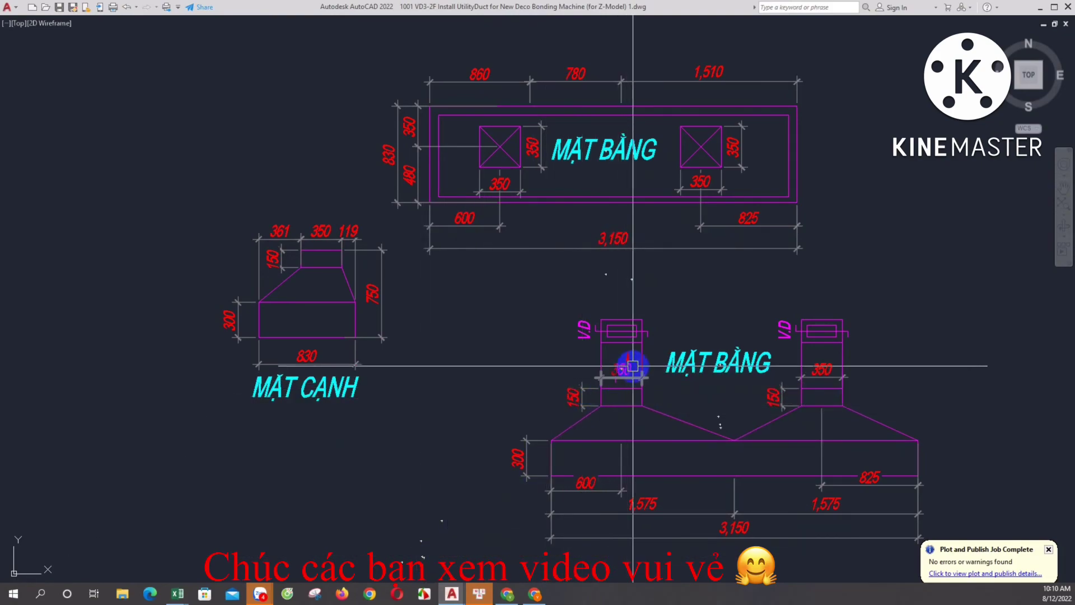
pyautogui.click(629, 377)
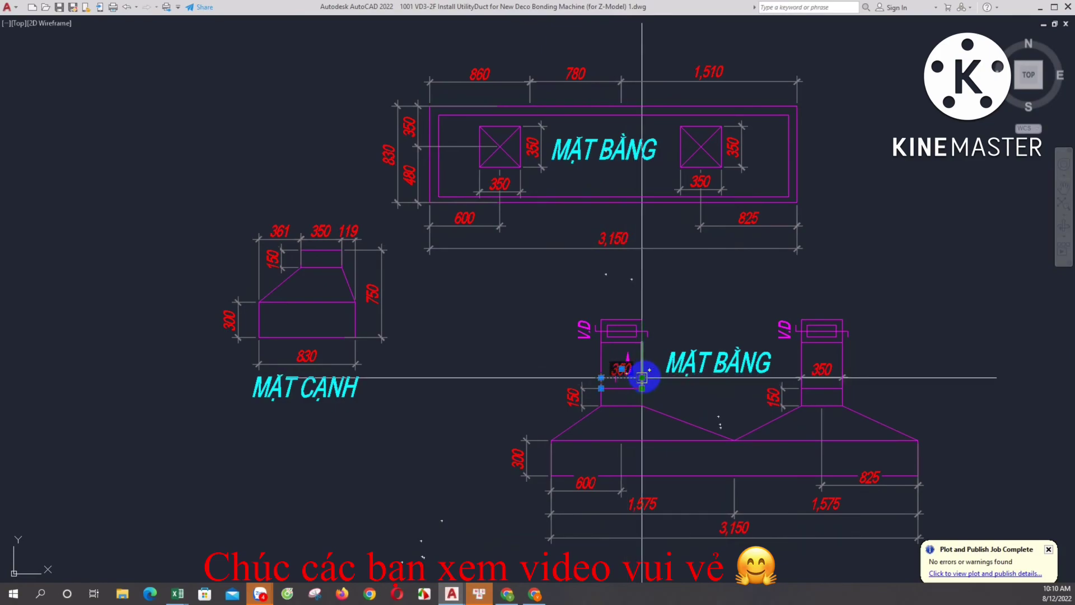
pyautogui.click(638, 426)
pyautogui.press('Escape')
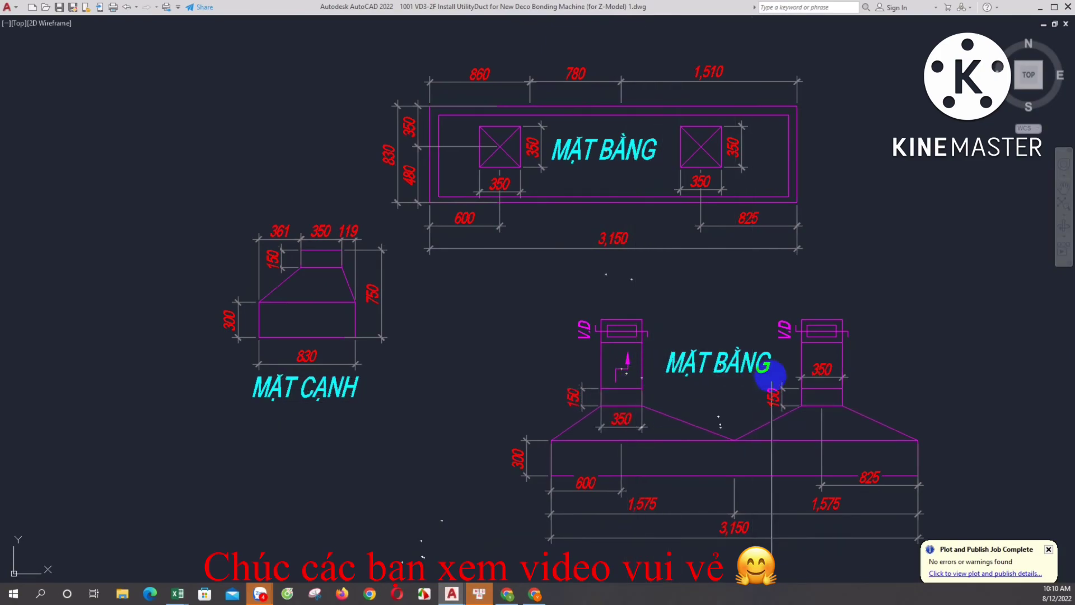
# Lower the right 350 dimension beneath its duct.
pyautogui.click(816, 373)
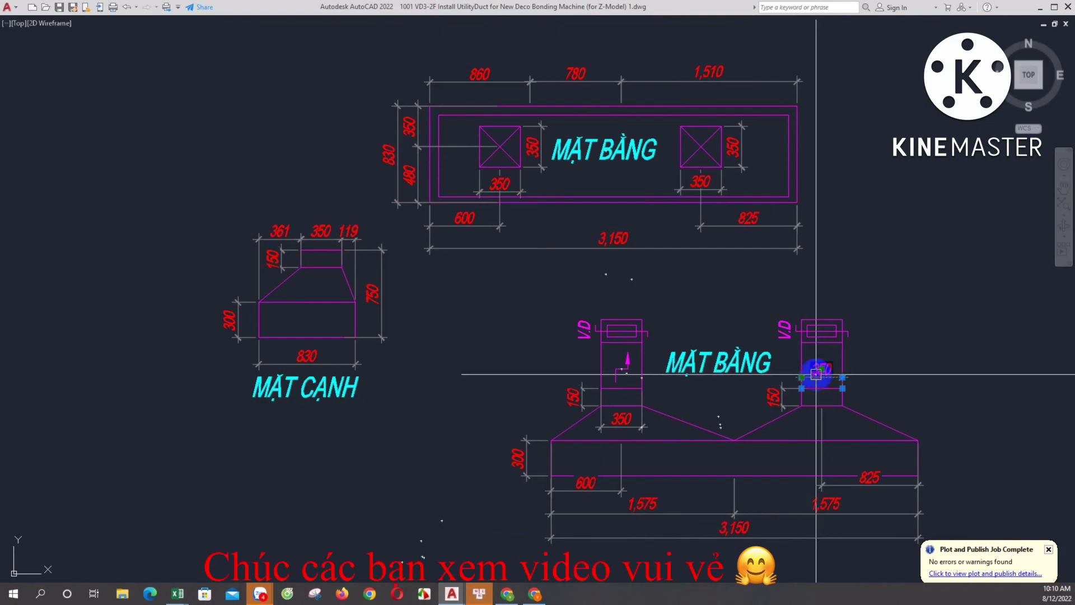
pyautogui.click(802, 377)
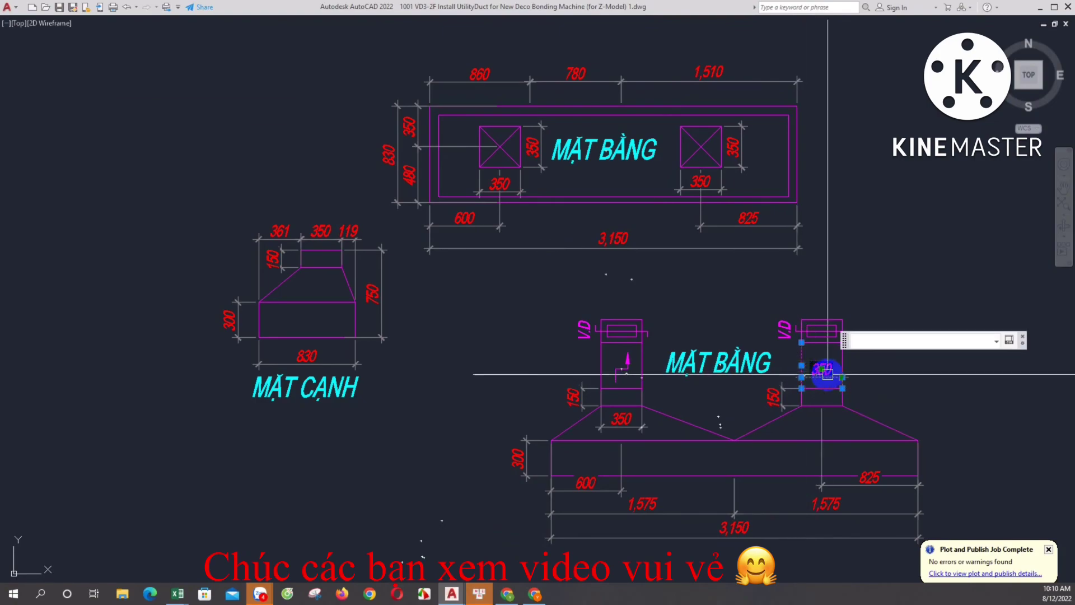
pyautogui.click(827, 374)
pyautogui.click(842, 375)
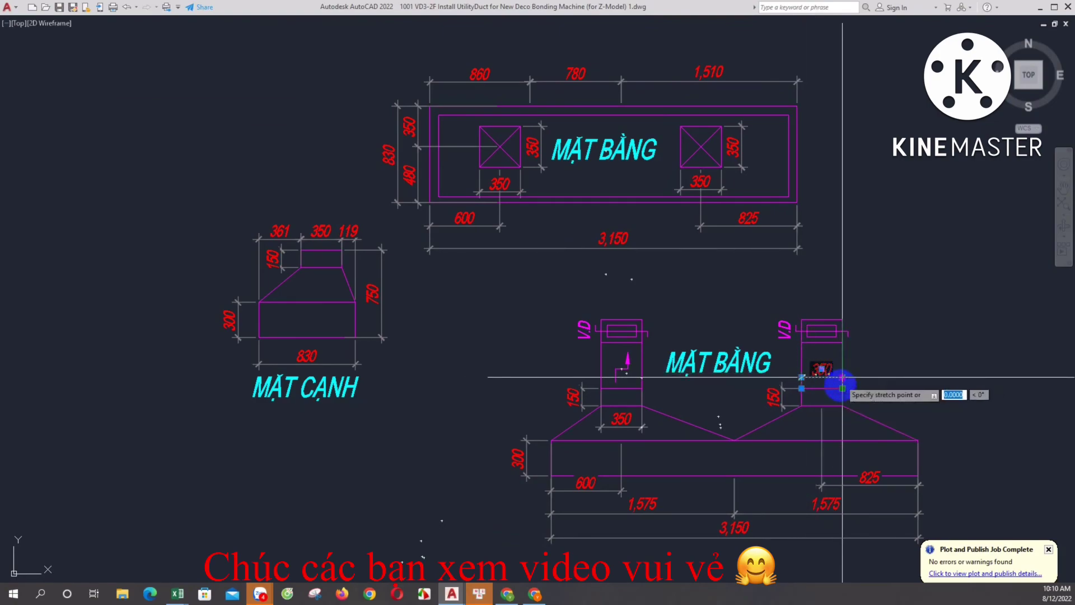
pyautogui.click(841, 426)
# Copy the airflow arrow from the left duct into the right duct.
pyautogui.click(621, 370)
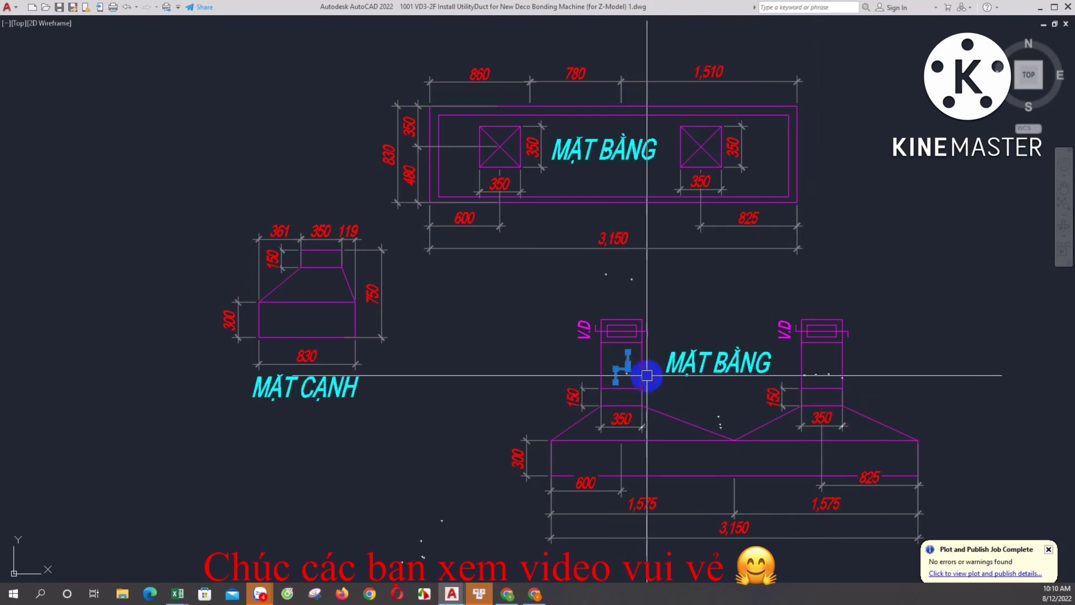
pyautogui.click(628, 370)
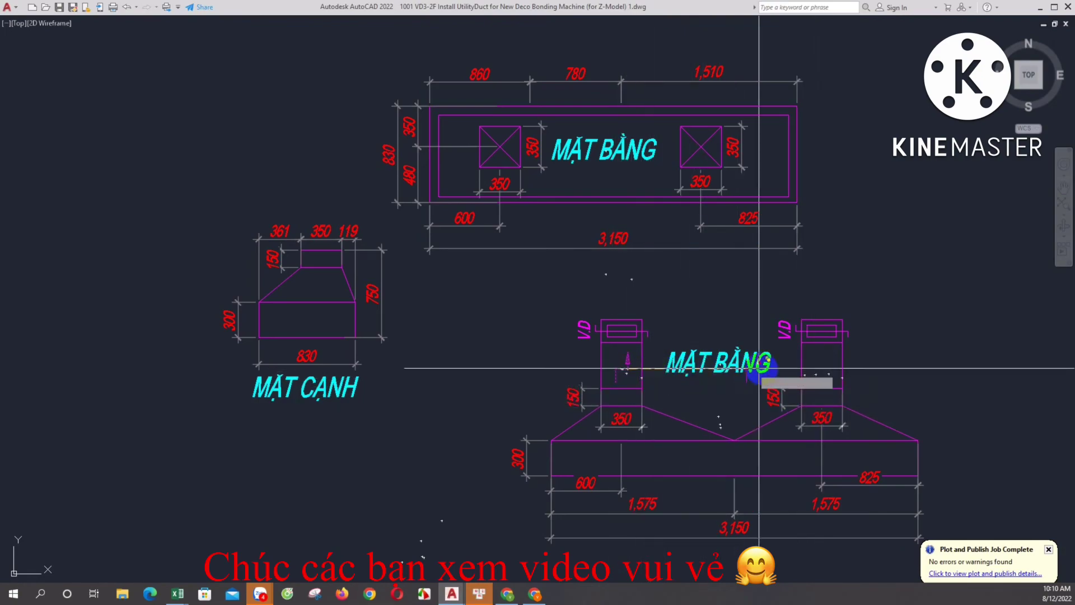
pyautogui.click(827, 368)
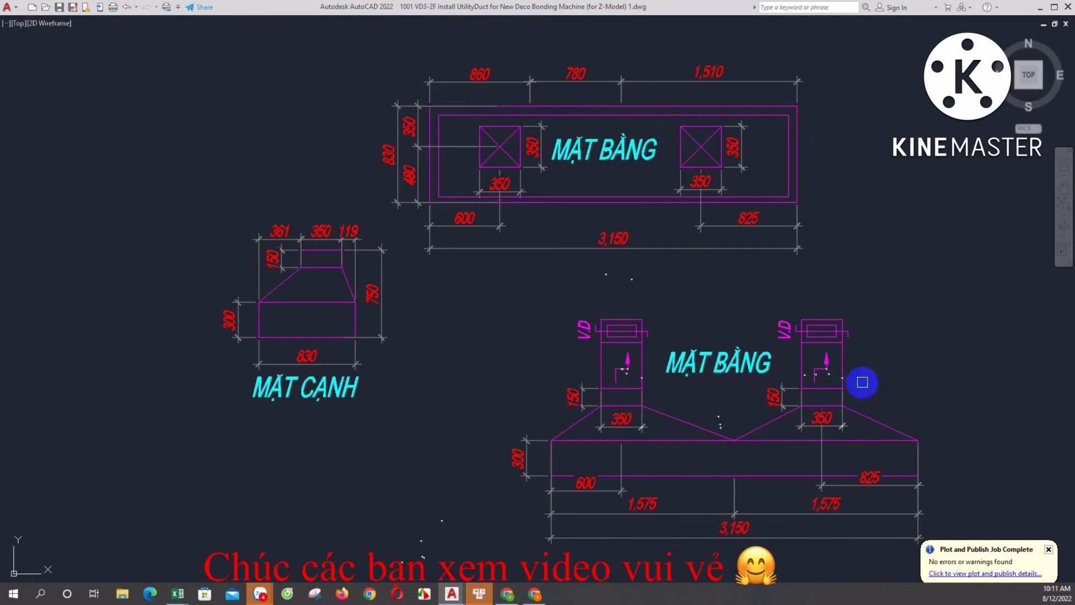
pyautogui.scroll(-3, 929, 374)
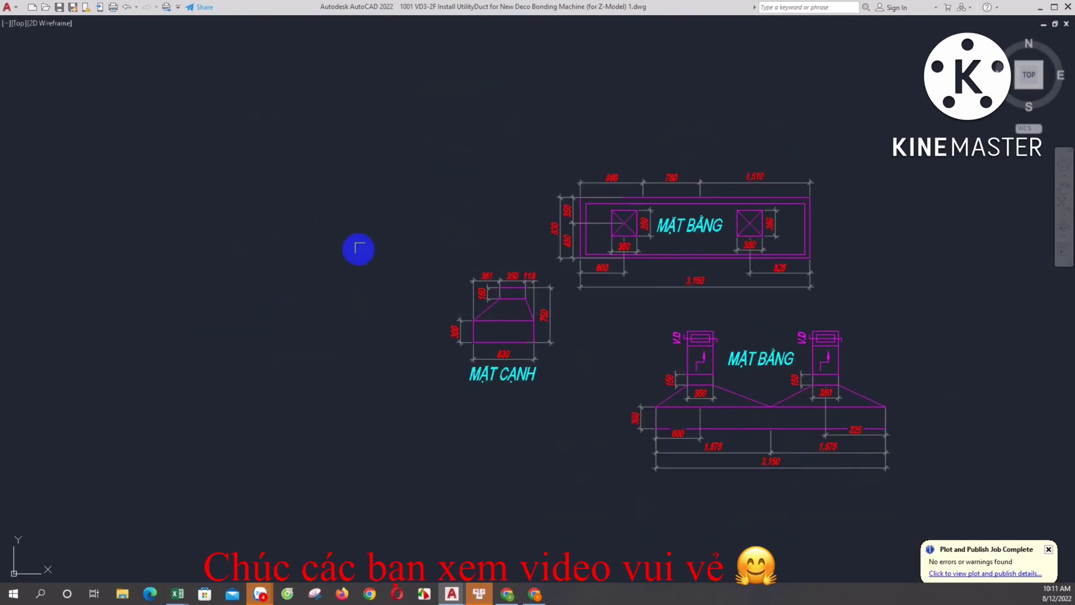
# Crossing-select the MẶT CẠNH side view and move it straight down with Ortho on.
pyautogui.click(555, 268)
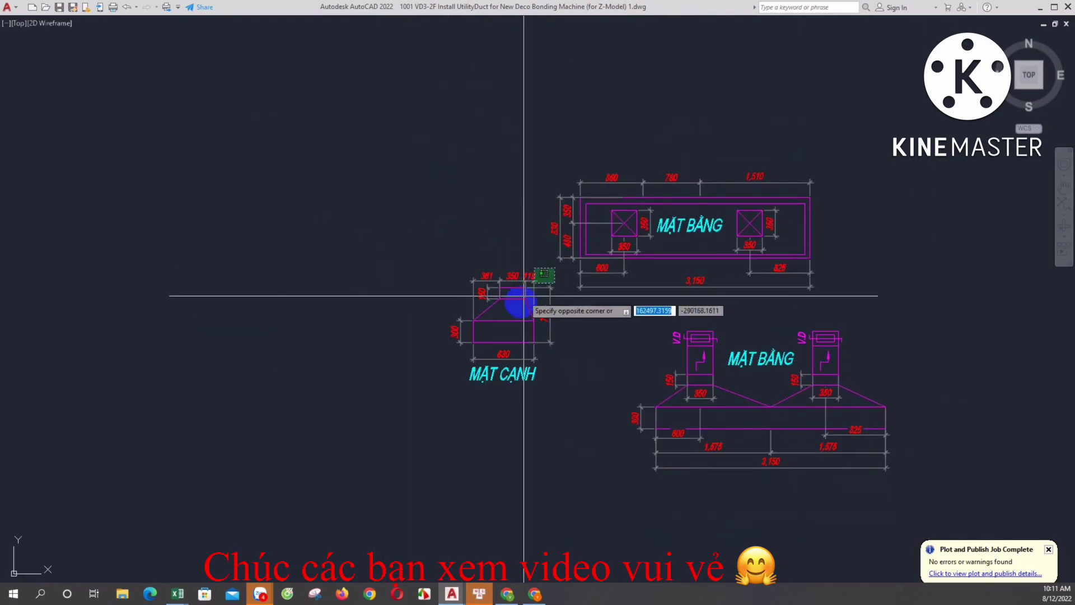
pyautogui.click(417, 412)
pyautogui.click(504, 354)
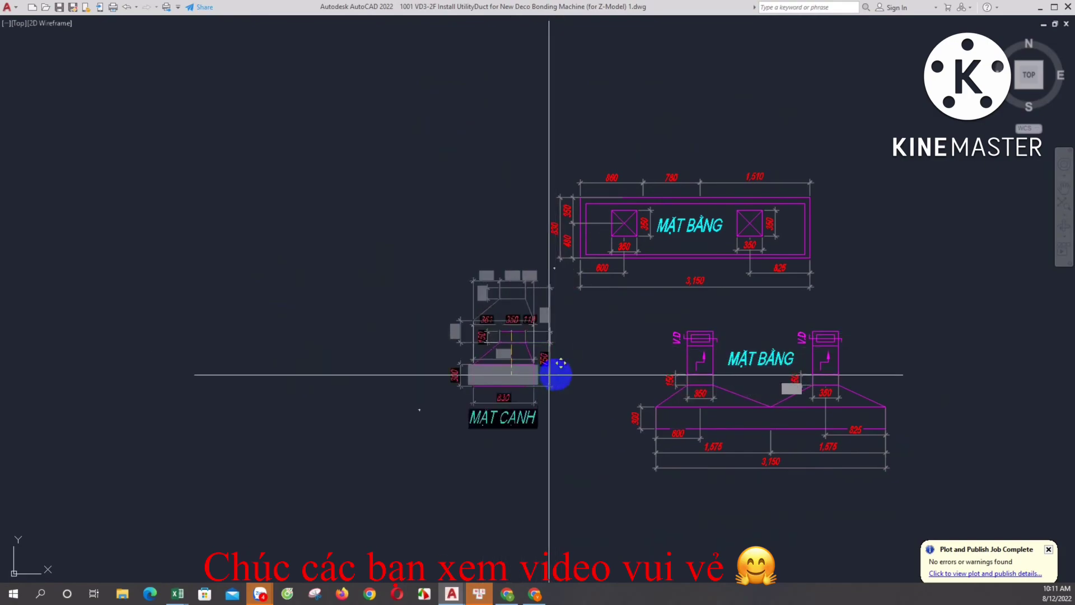
pyautogui.press('F8')
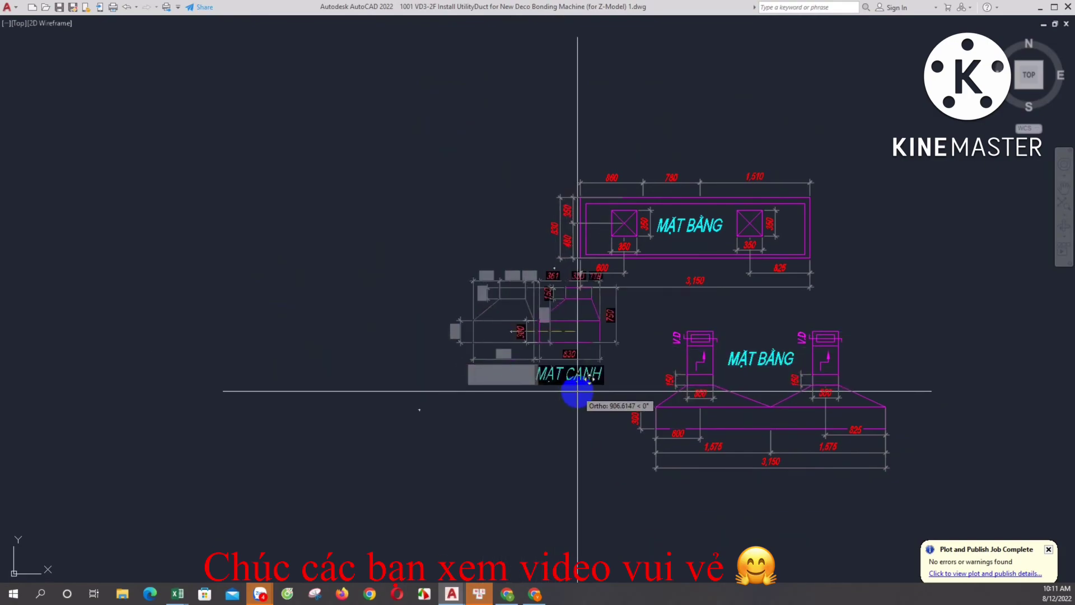
pyautogui.click(574, 392)
# Move the side view again so it sits level with the front elevation.
pyautogui.click(557, 324)
pyautogui.click(457, 444)
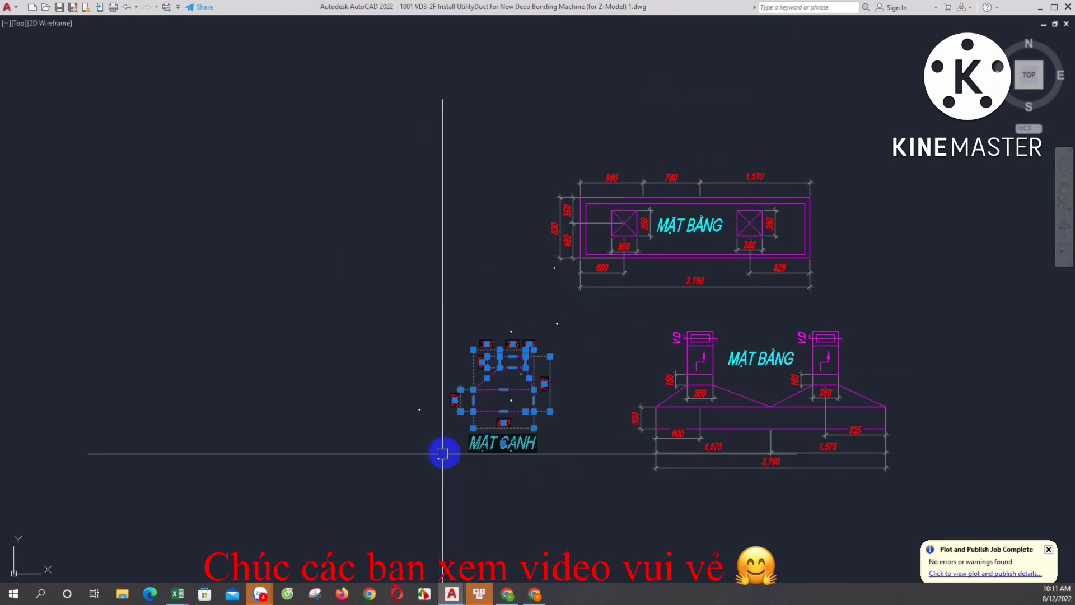
pyautogui.press('space')
pyautogui.click(533, 399)
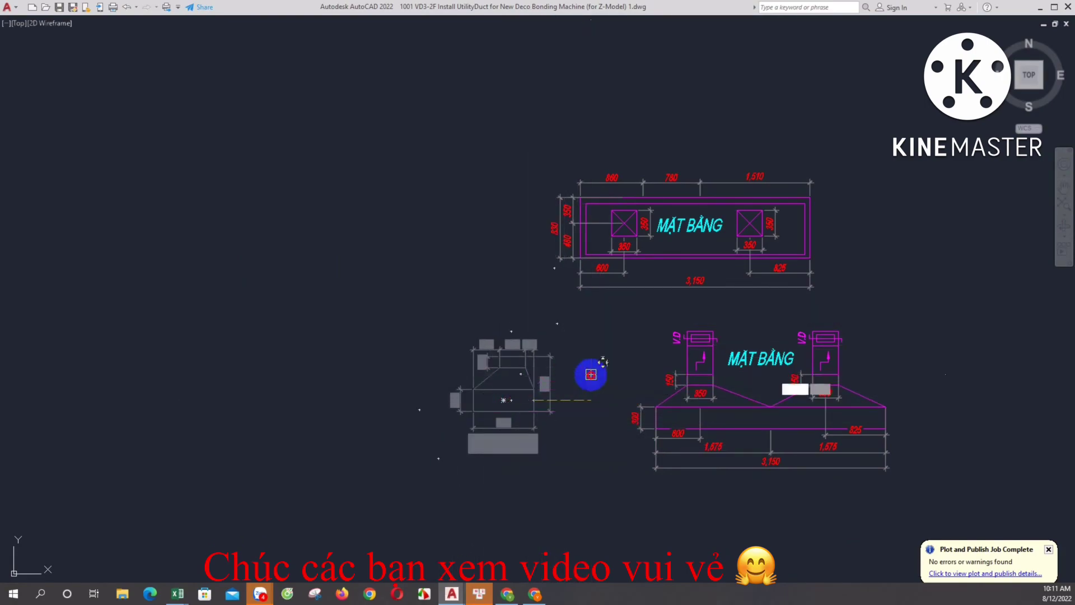
pyautogui.click(590, 375)
pyautogui.scroll(1, 713, 418)
pyautogui.scroll(2, 713, 417)
pyautogui.moveTo(712, 418); pyautogui.dragTo(607, 435, button='middle')
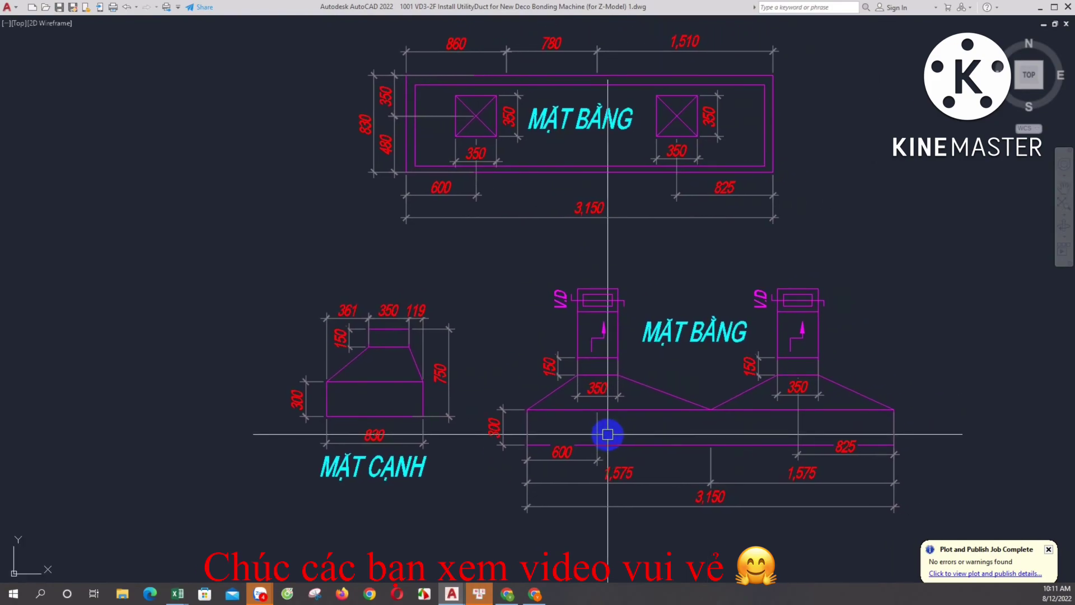
# Pan the drawings down slightly to frame the three hood views.
pyautogui.rightClick(607, 435)
pyautogui.click(576, 396)
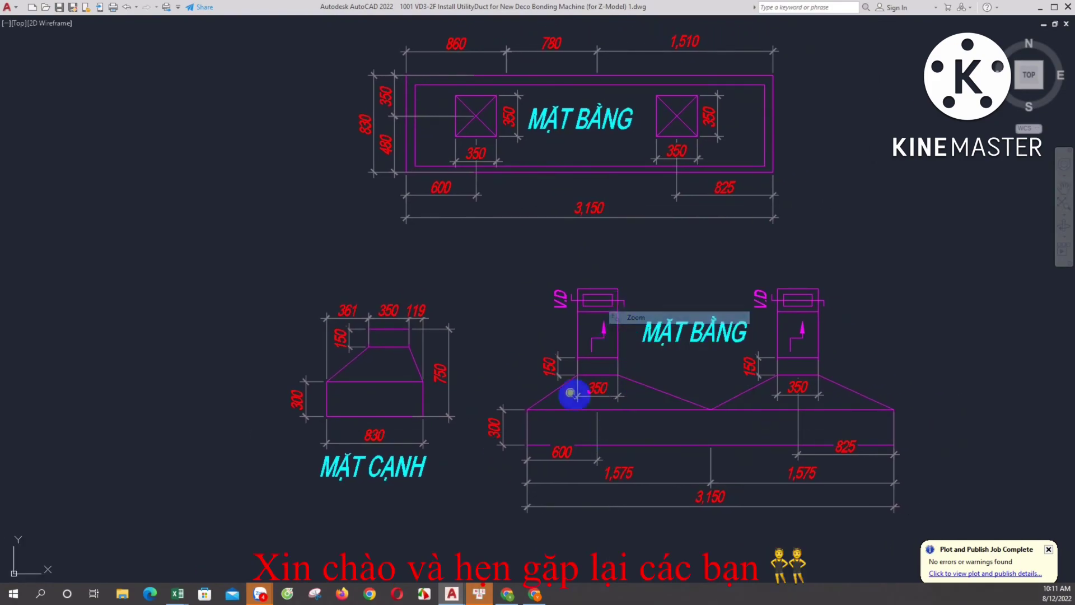
pyautogui.scroll(1, 524, 319)
pyautogui.scroll(1, 540, 289)
pyautogui.moveTo(541, 288); pyautogui.dragTo(535, 313, button='middle')
pyautogui.scroll(-2, 534, 315)
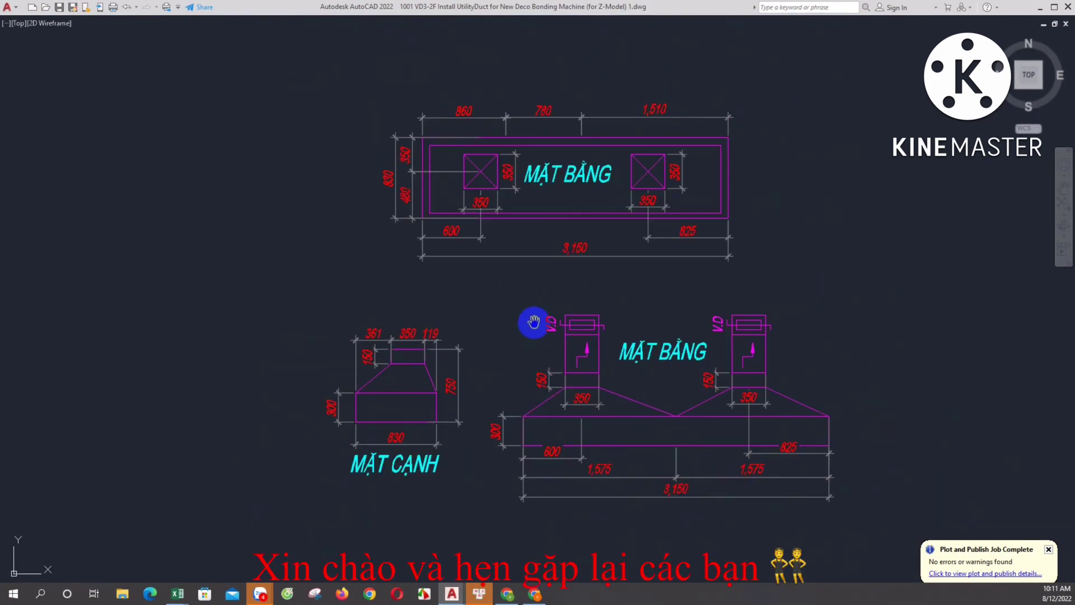
# Zoom in on the three views, then dismiss the plot-and-publish notification.
pyautogui.rightClick(536, 323)
pyautogui.click(563, 360)
pyautogui.moveTo(547, 341); pyautogui.dragTo(511, 167)
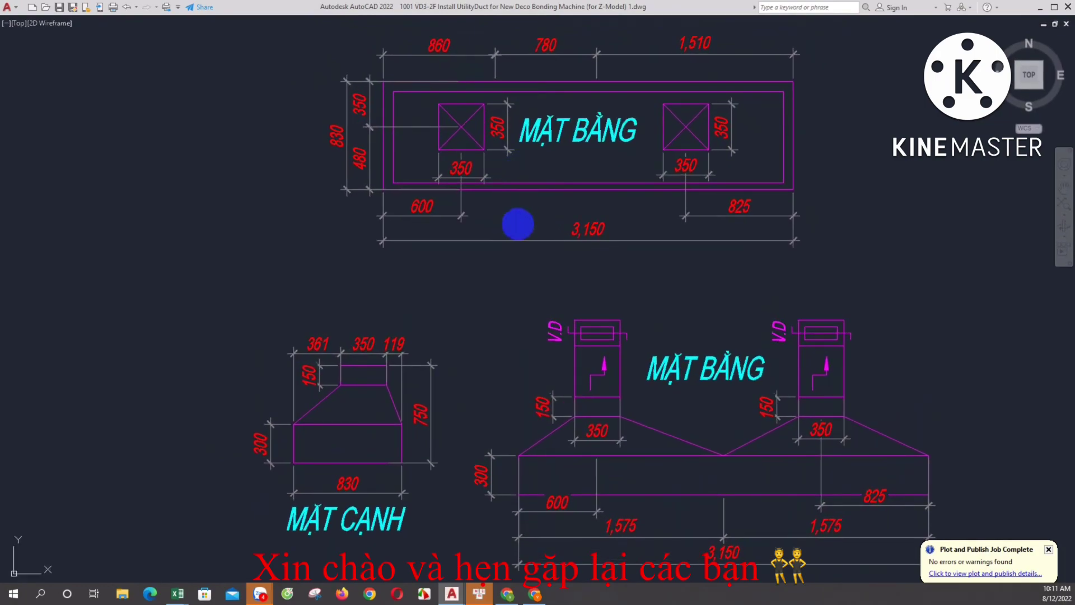
pyautogui.press('Escape')
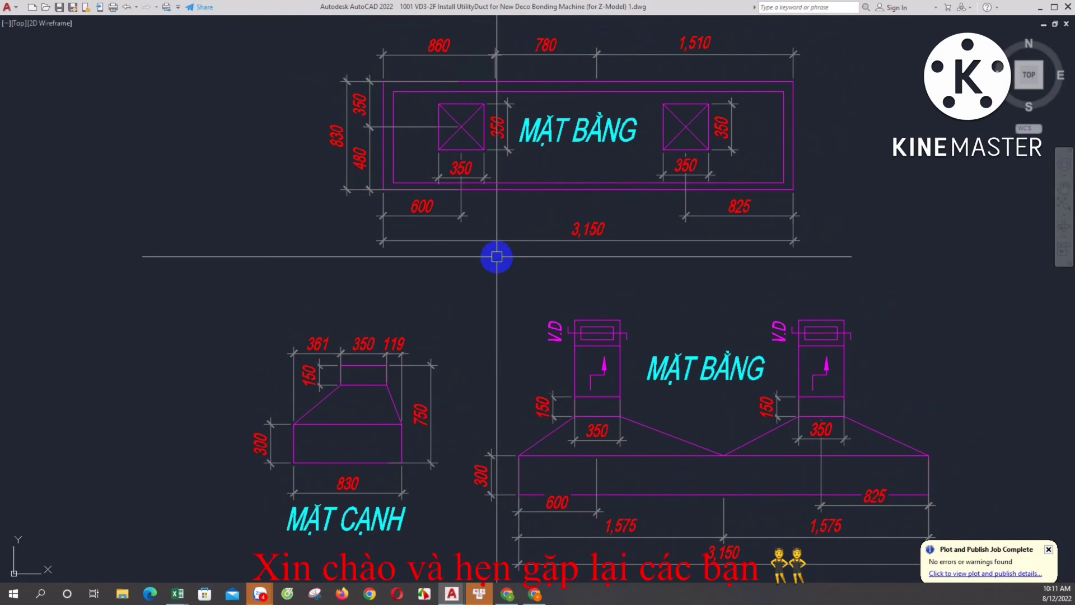
pyautogui.click(1051, 552)
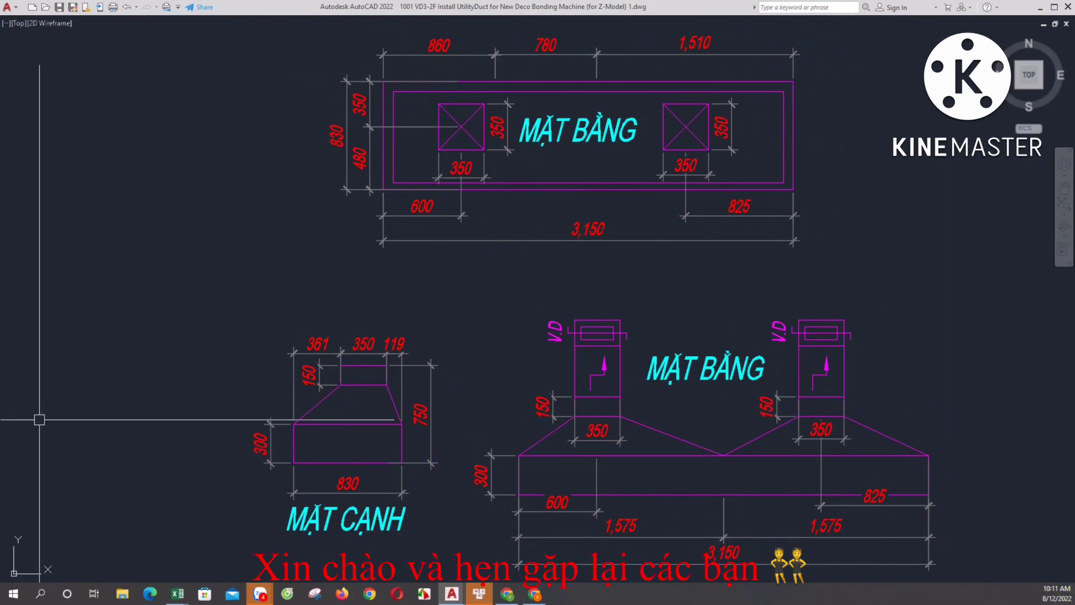